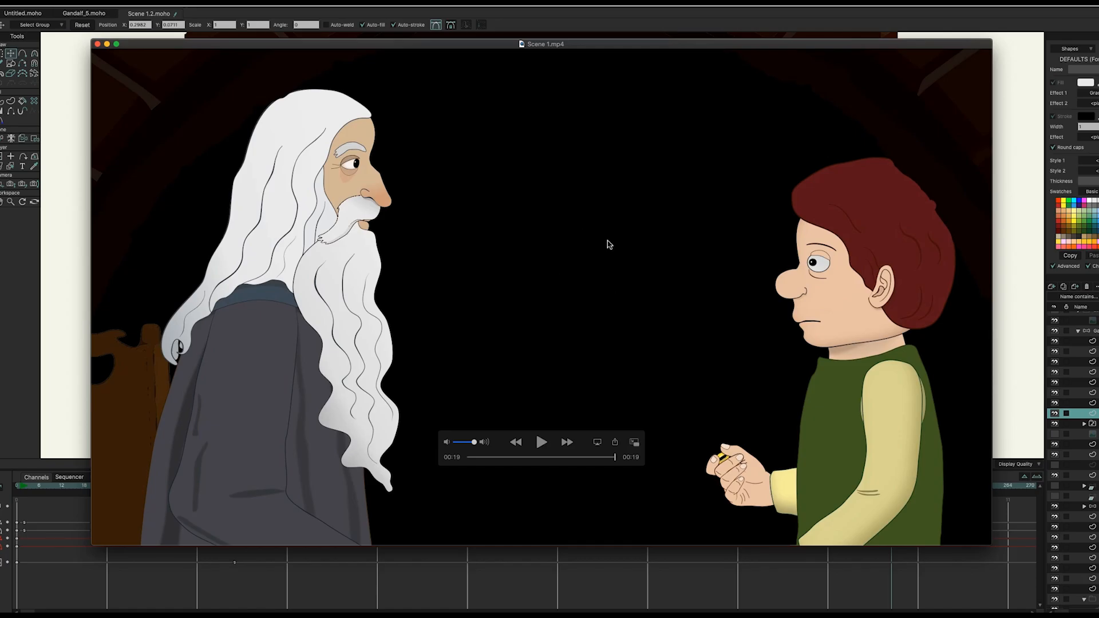
Step: Close the rendered QuickTime clip, return to the Bag End scene and deselect the beard points
click(97, 45)
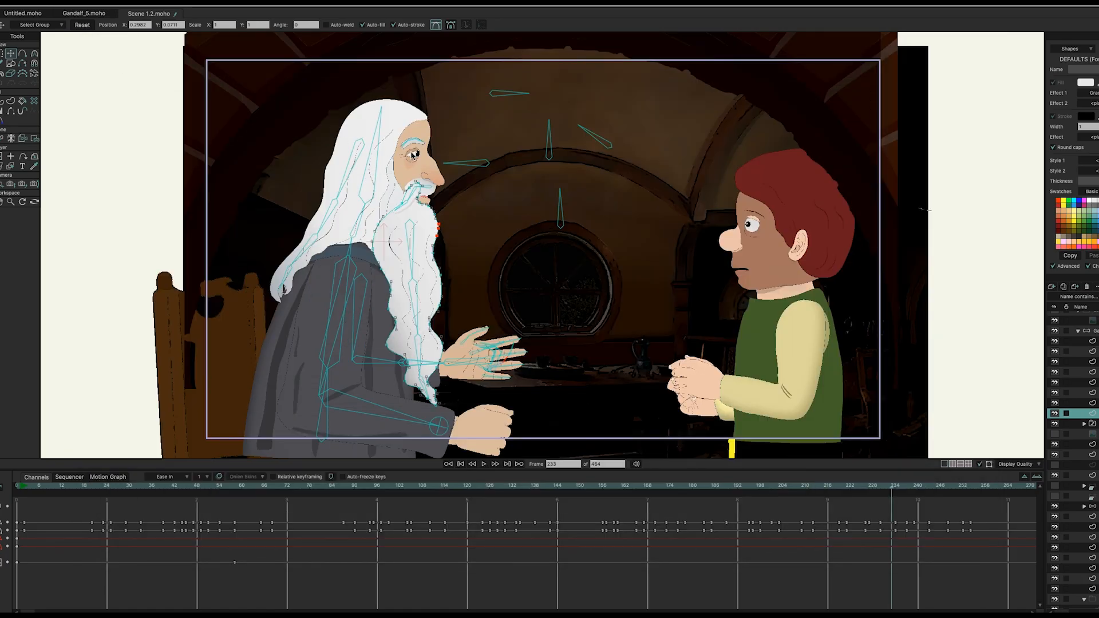
scroll(495, 213, up, 2)
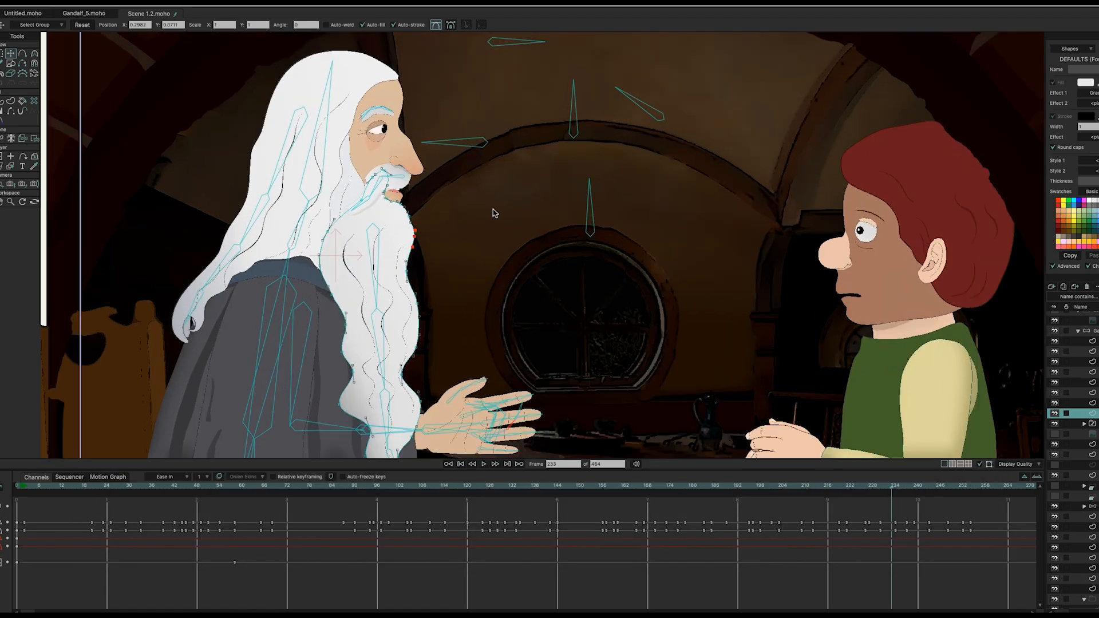
scroll(495, 213, down, 1)
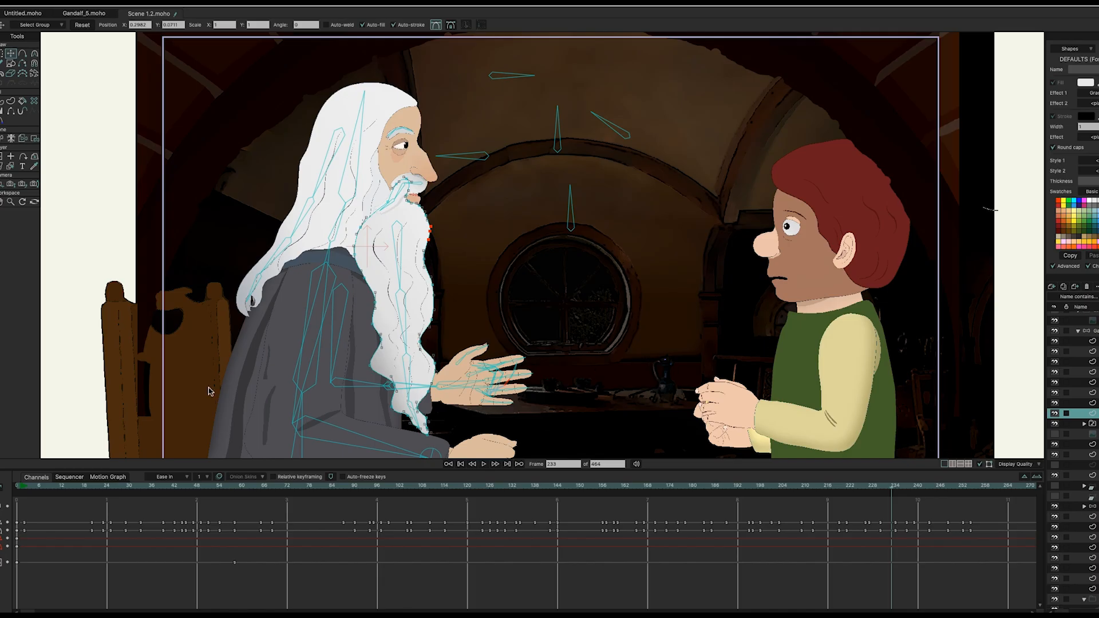
click(93, 272)
click(972, 315)
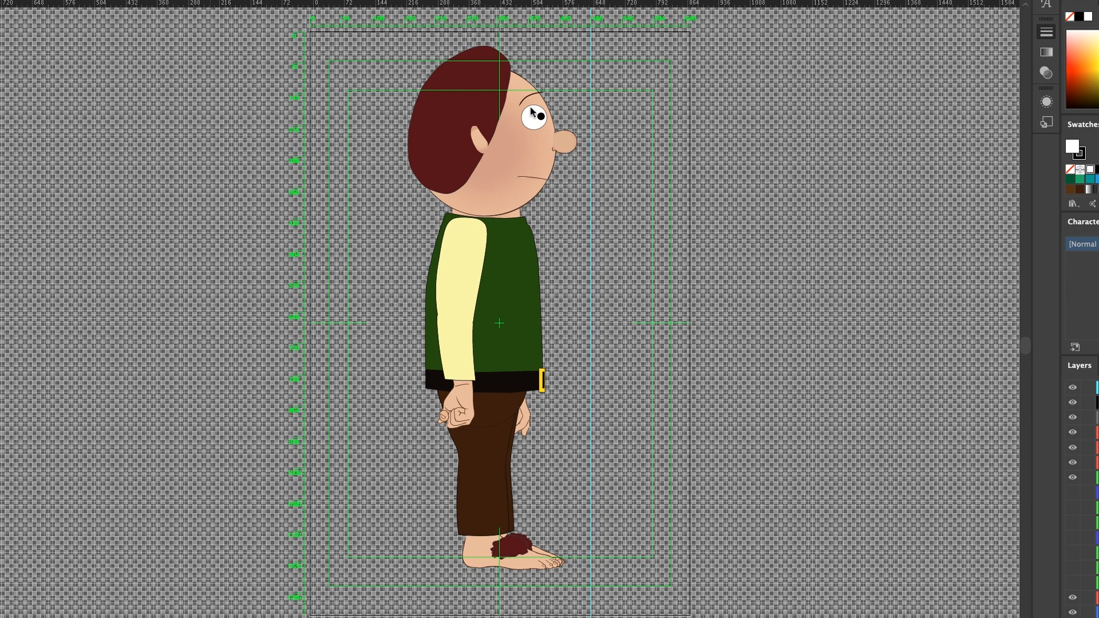
Step: Zoom the Frodo profile artwork to 66.67% and frame his head and torso
scroll(530, 199, up, 2)
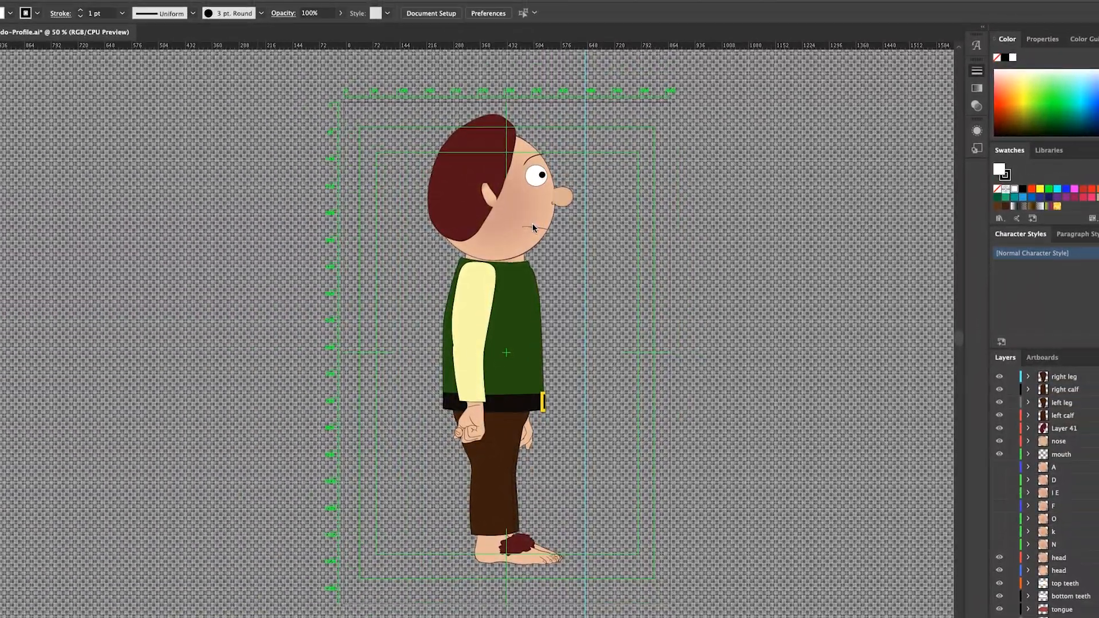
click(620, 276)
key(super+equal)
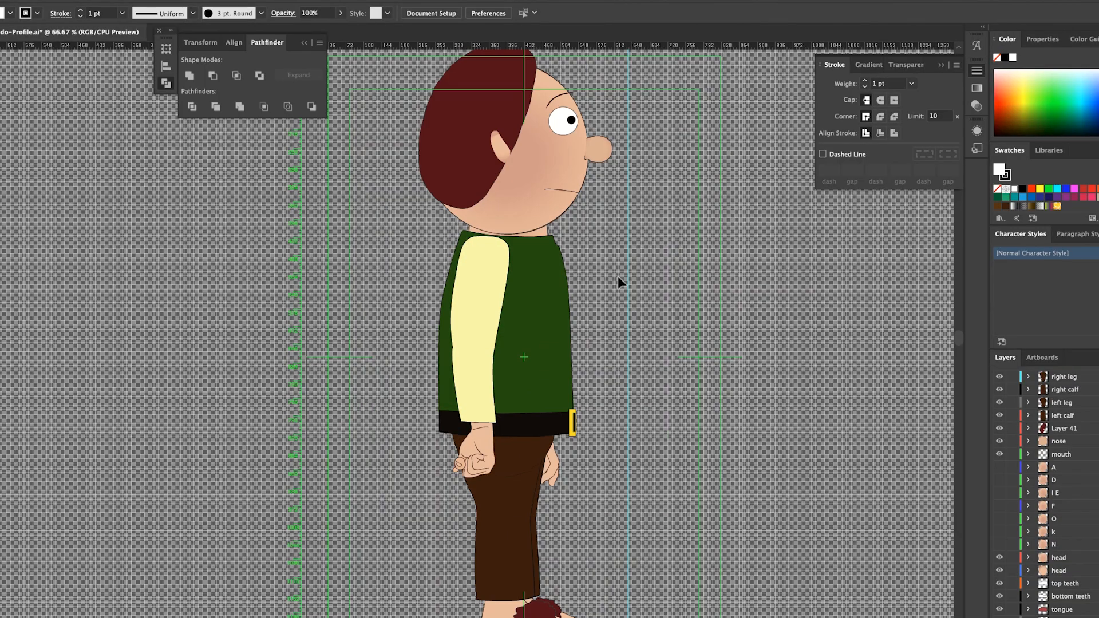
scroll(599, 236, up, 2)
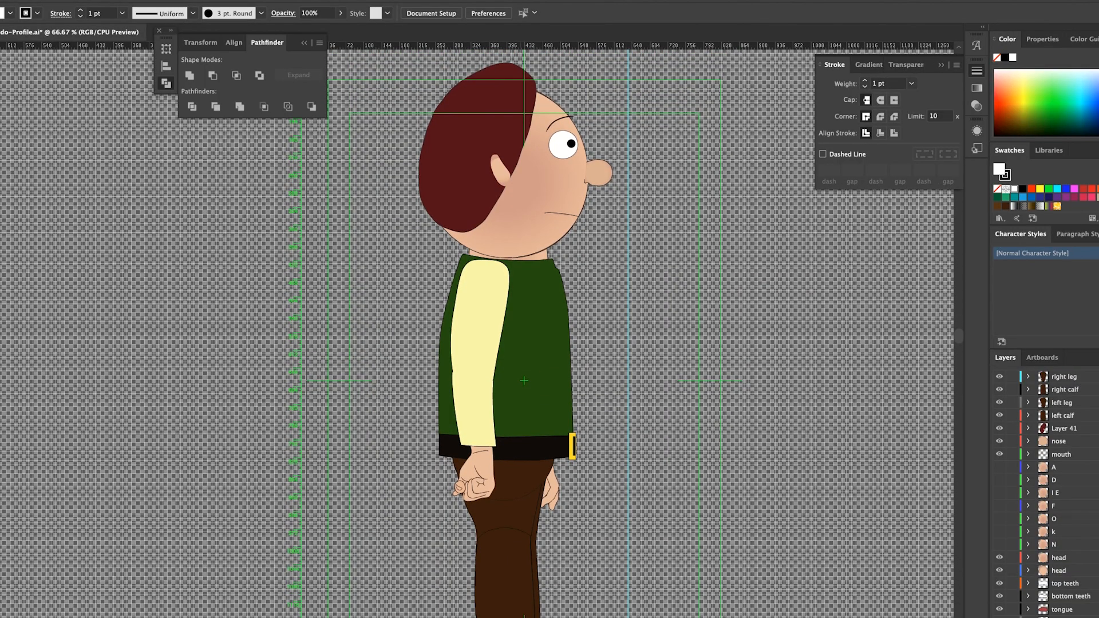
scroll(477, 330, right, 2)
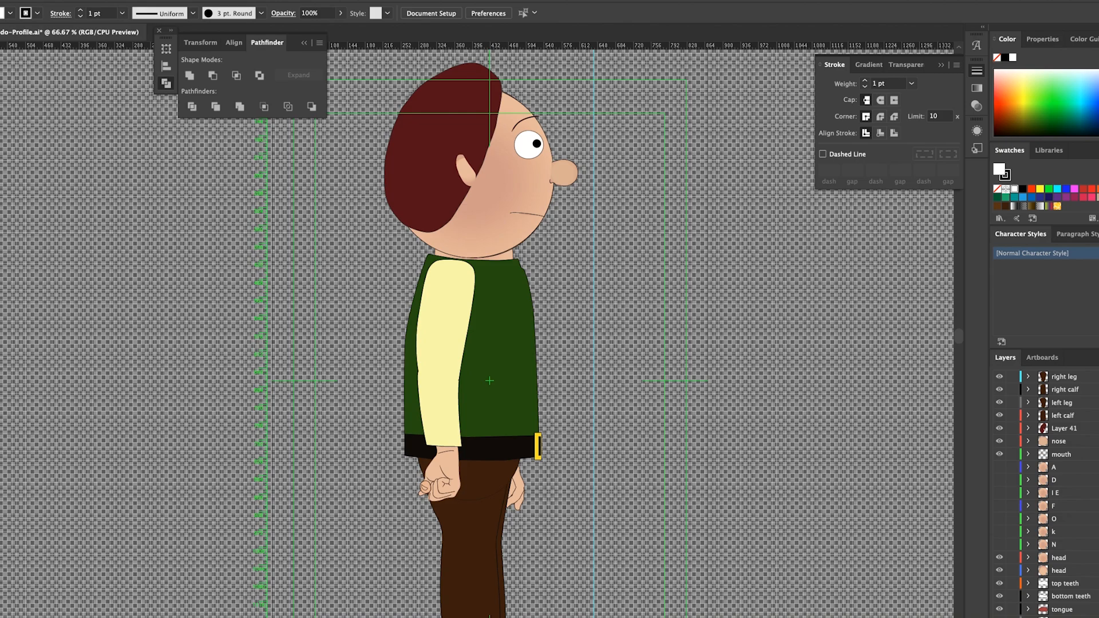
scroll(1048, 492, down, 4)
scroll(1047, 492, up, 1)
Step: Select the head, mouth and nose artwork through the head layers in the Layers panel
click(1098, 490)
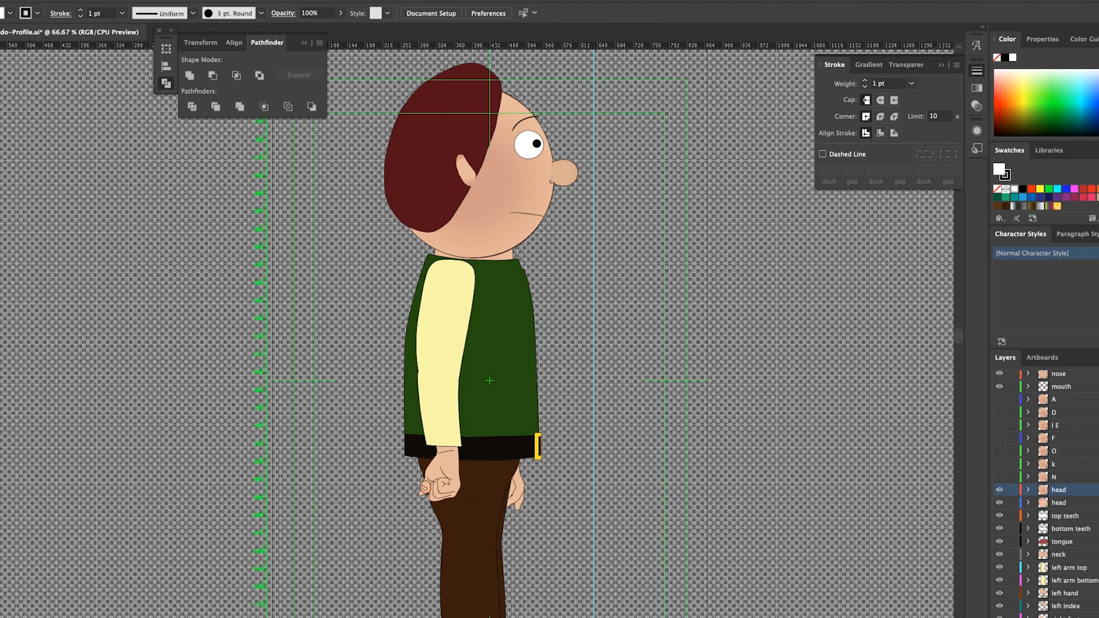
click(1096, 490)
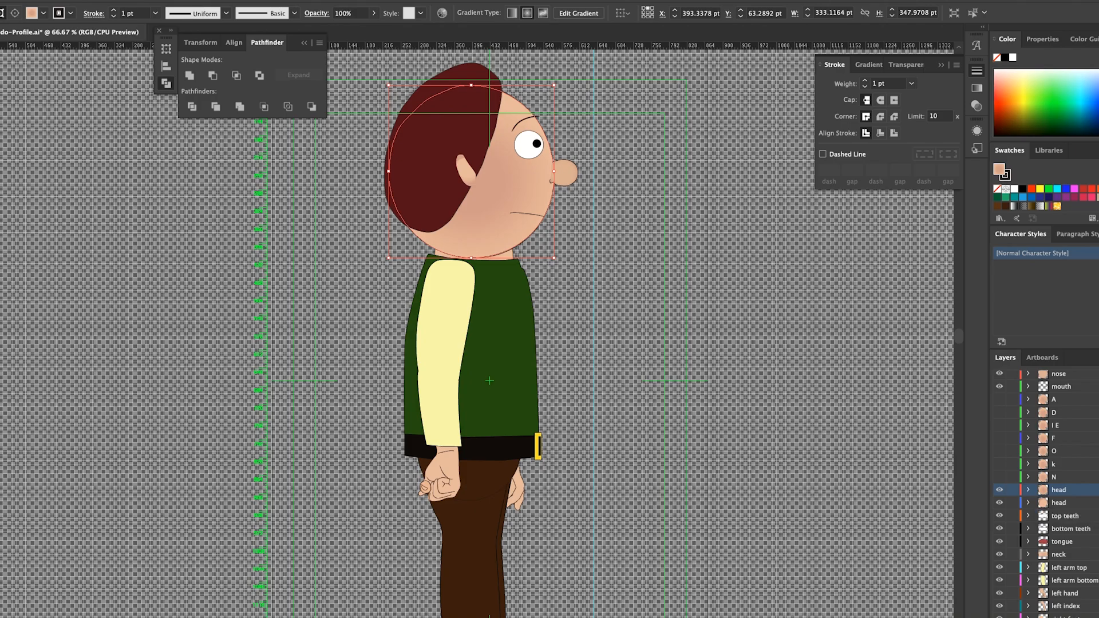
click(1096, 503)
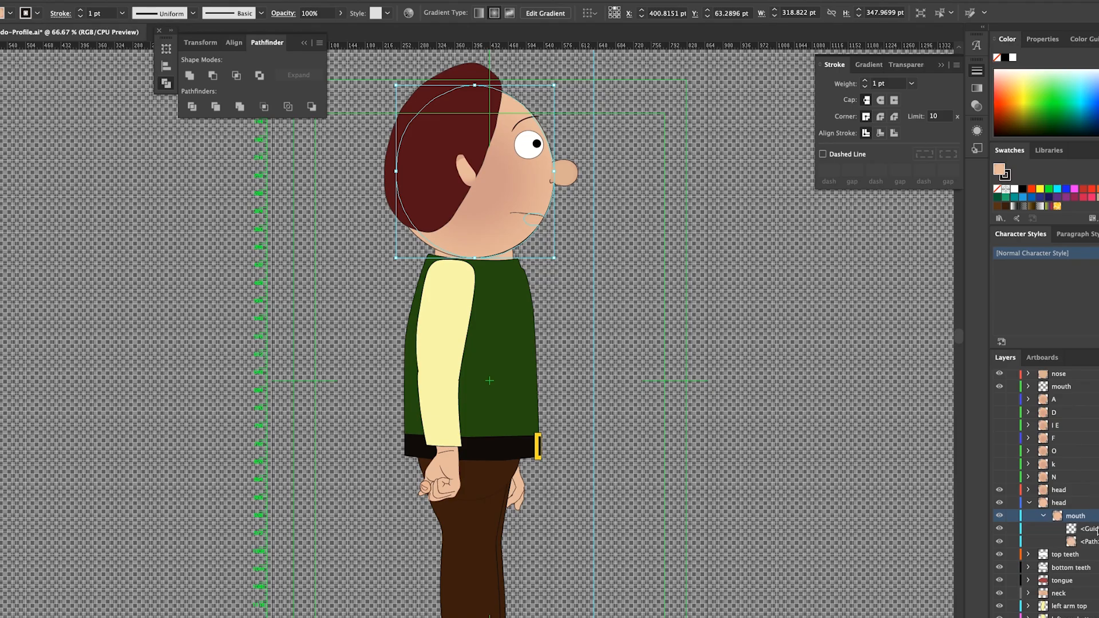
scroll(1095, 497, up, 1)
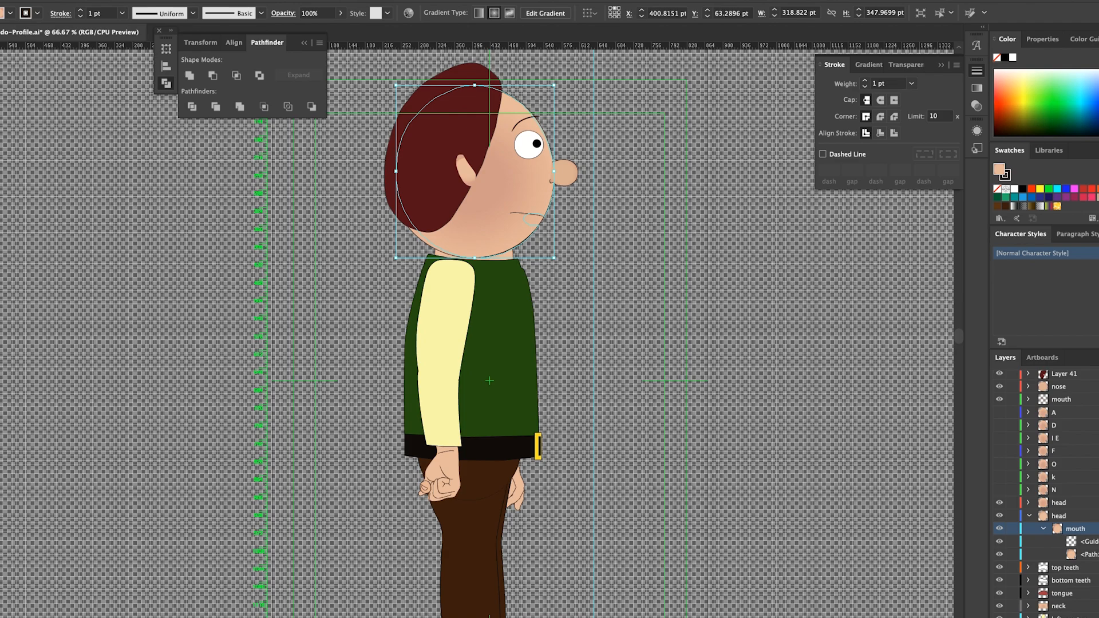
click(1028, 386)
click(1075, 400)
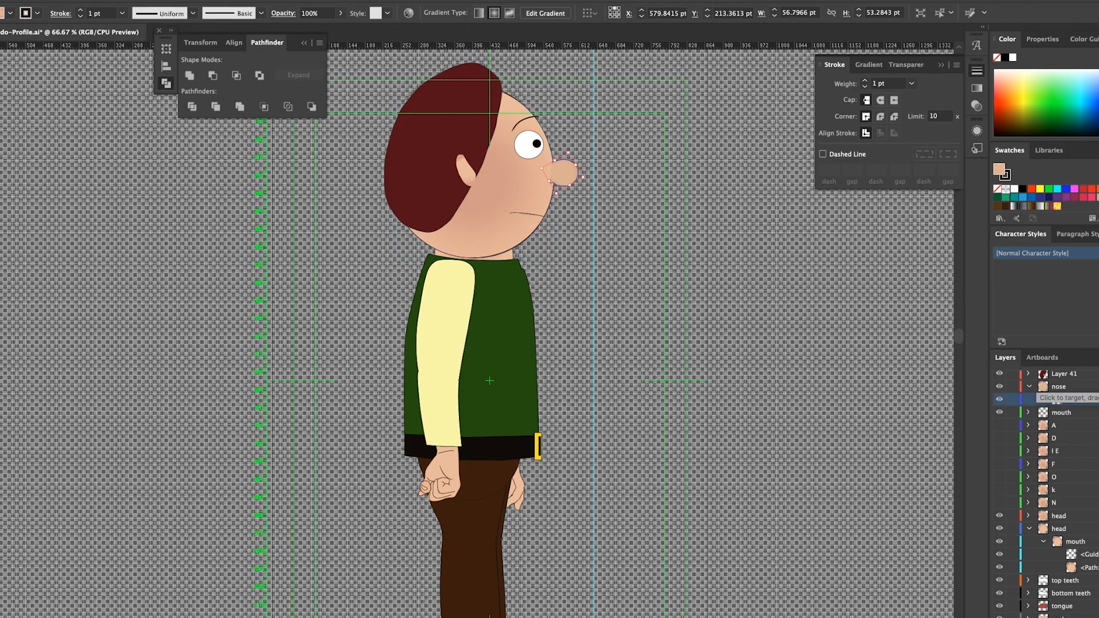
Step: Draw a short dark mouth line just below Frodo's nose
click(583, 278)
drag(539, 213, 543, 216)
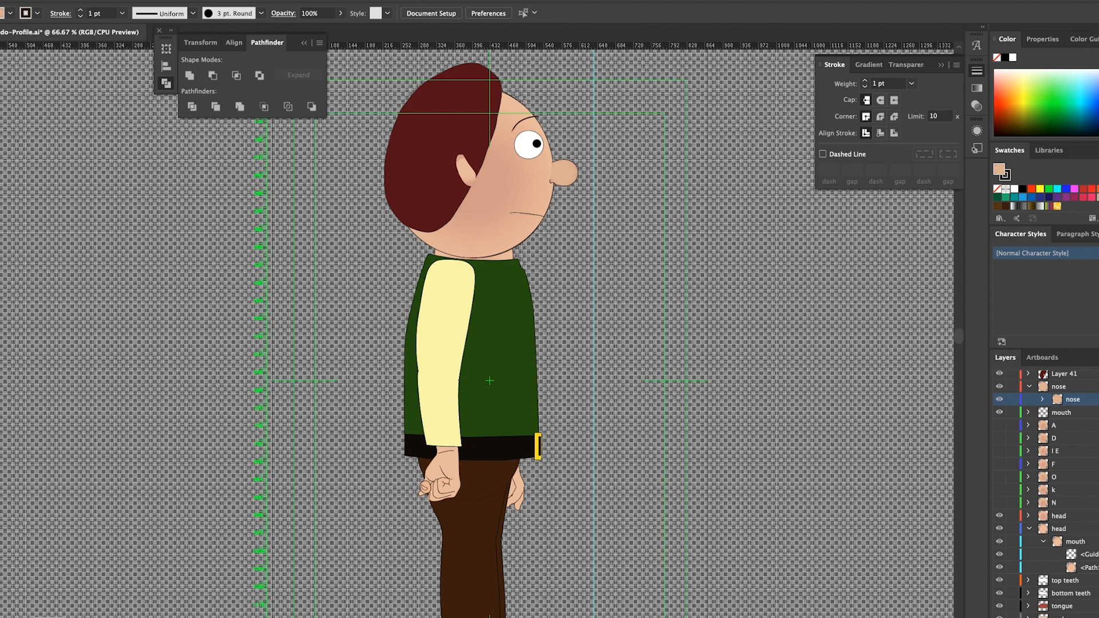
key(super+Tab)
Step: Move the drawing window down and the hobbits reference image up and to the right
click(252, 60)
drag(59, 0, 160, 320)
click(203, 232)
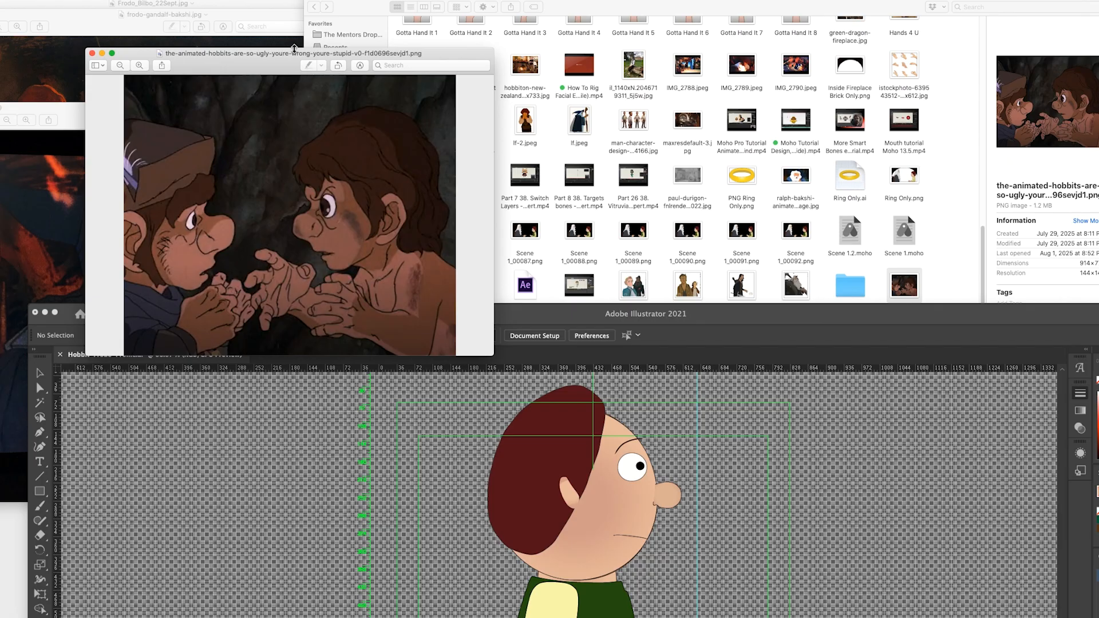
click(289, 44)
drag(420, 54, 682, 10)
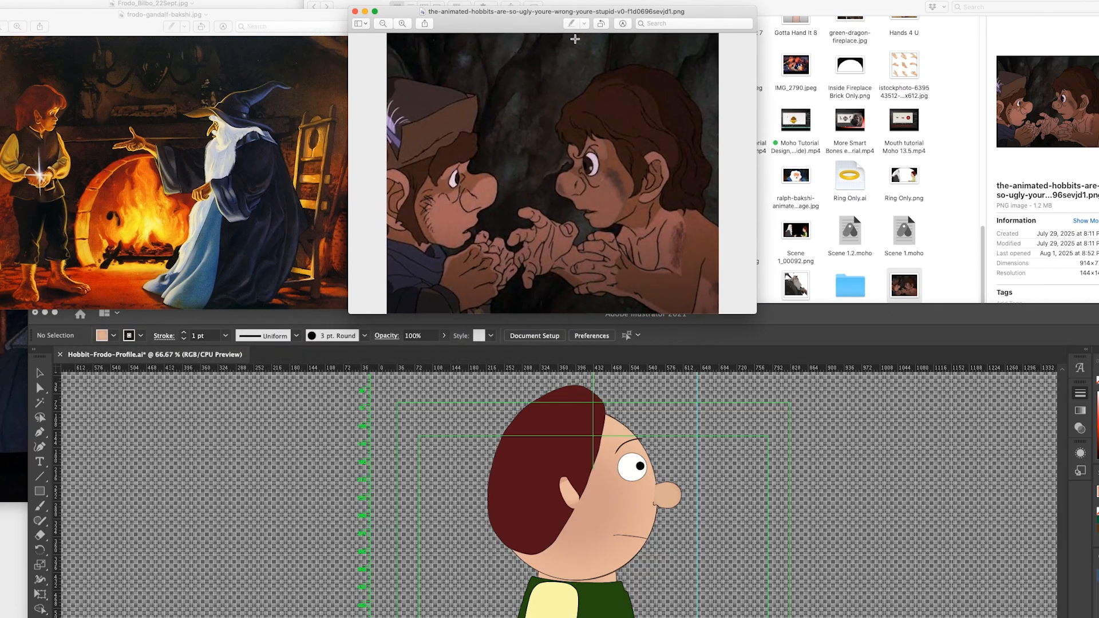
Step: Enlarge the frodo-gandalf-bakshi.jpg window, shift it right, and reposition the full-body hobbit drawing
click(265, 14)
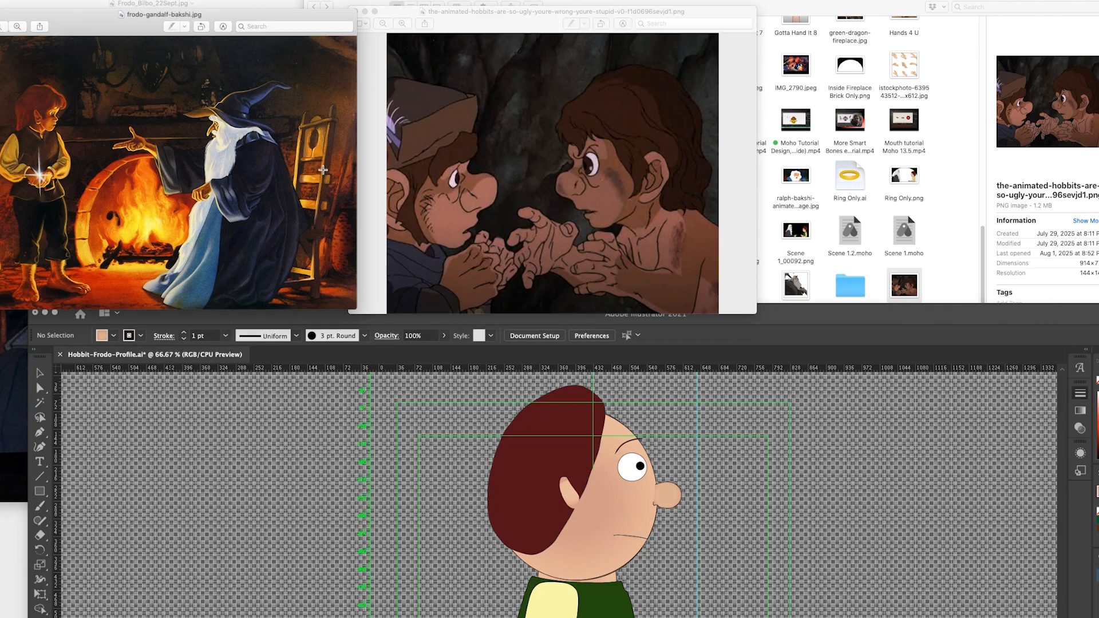
drag(355, 308, 400, 356)
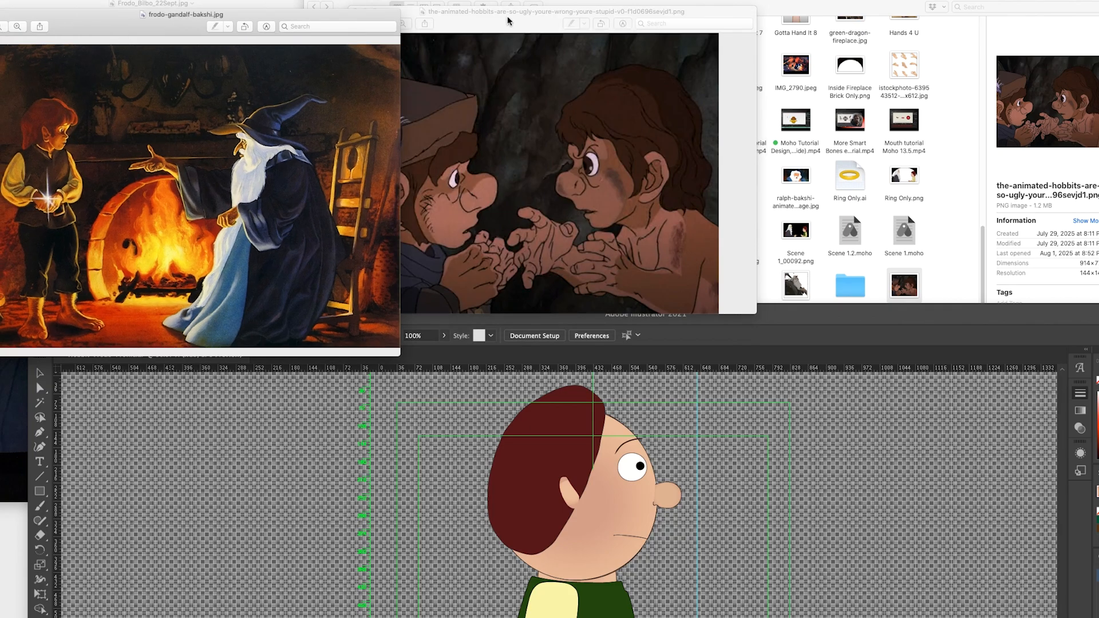
drag(507, 22, 572, 21)
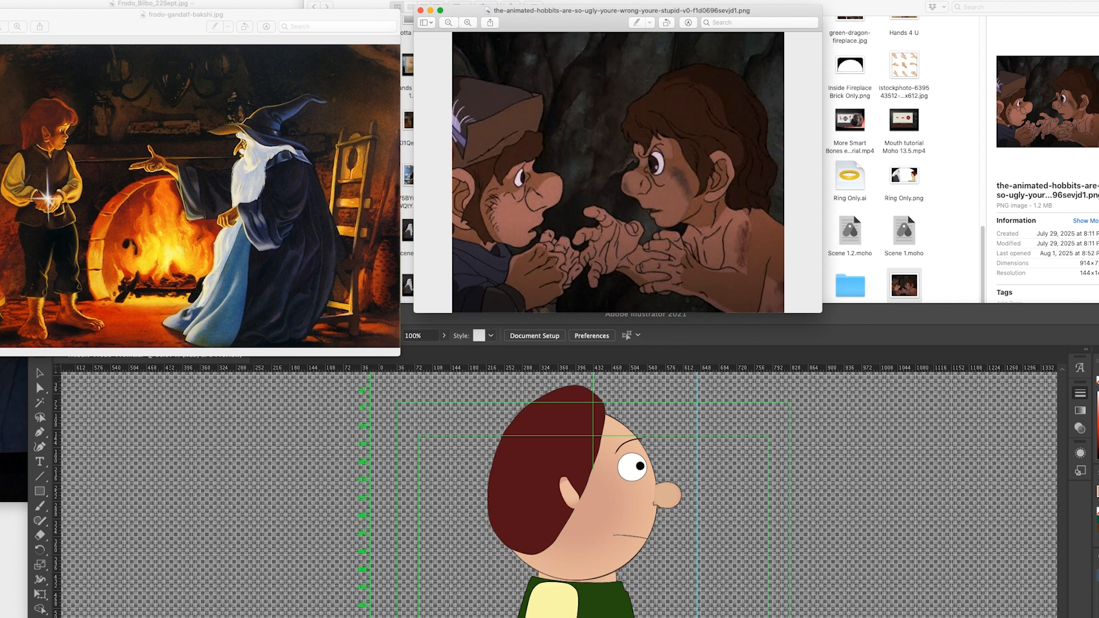
key(super+grave)
drag(33, 3, 199, 33)
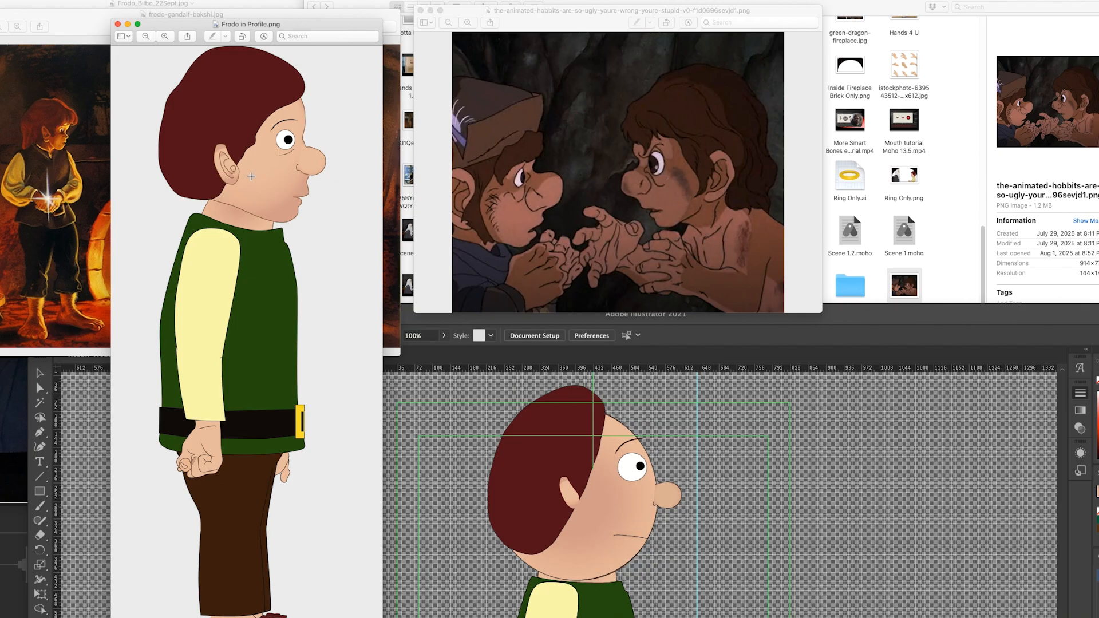
Step: Close the Frodo in Profile and Gandalf fireplace images, then move up and enlarge the IMG_2789.jpeg still
click(118, 24)
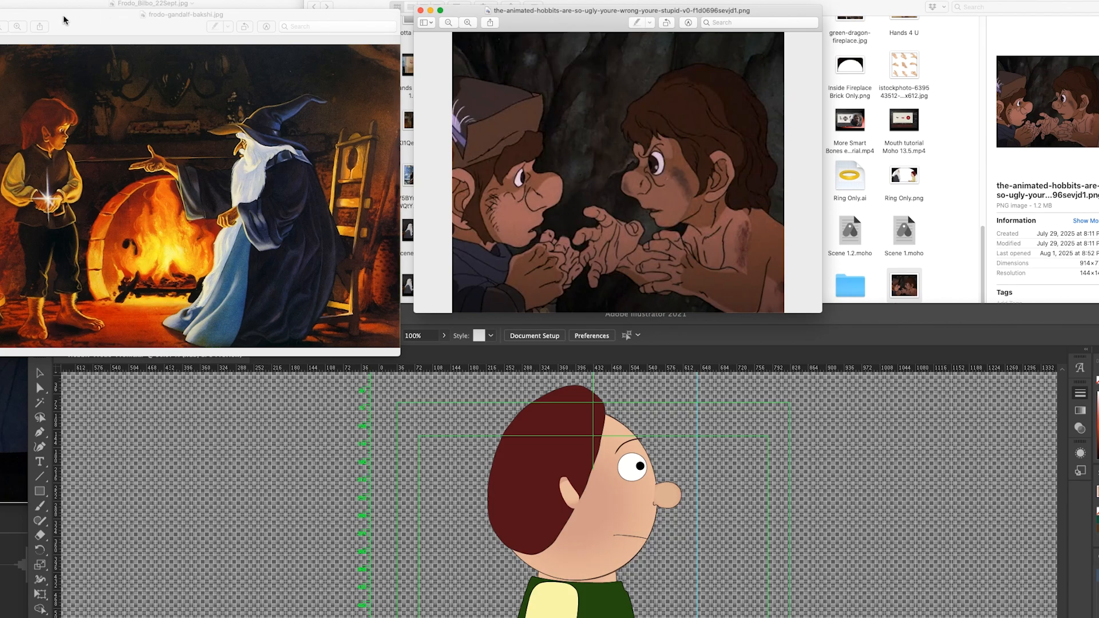
click(0, 14)
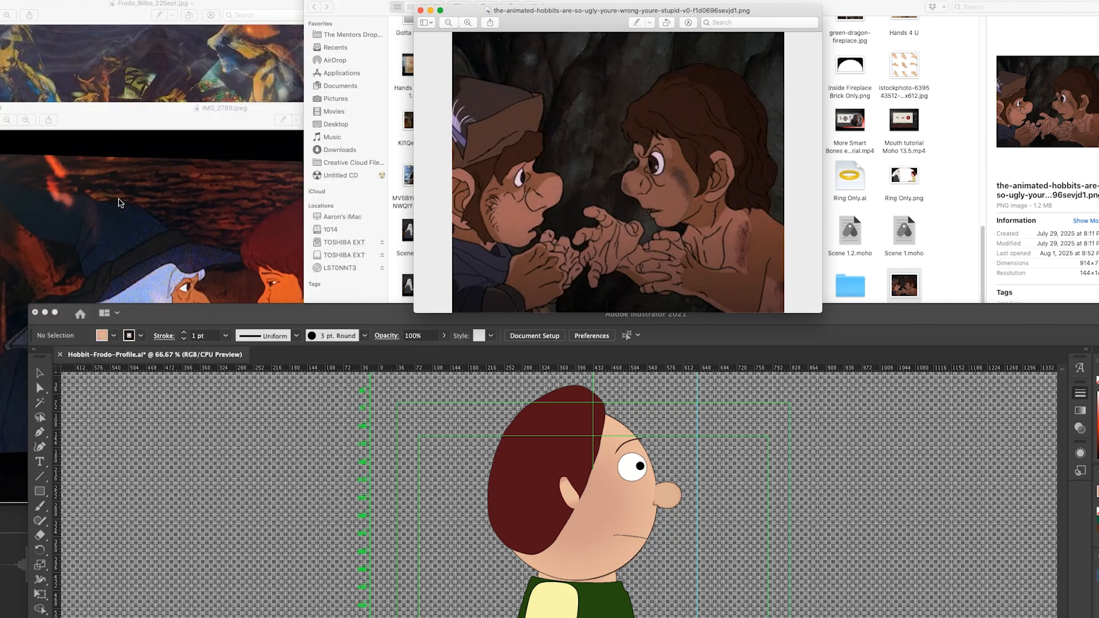
click(126, 160)
drag(143, 122, 165, 0)
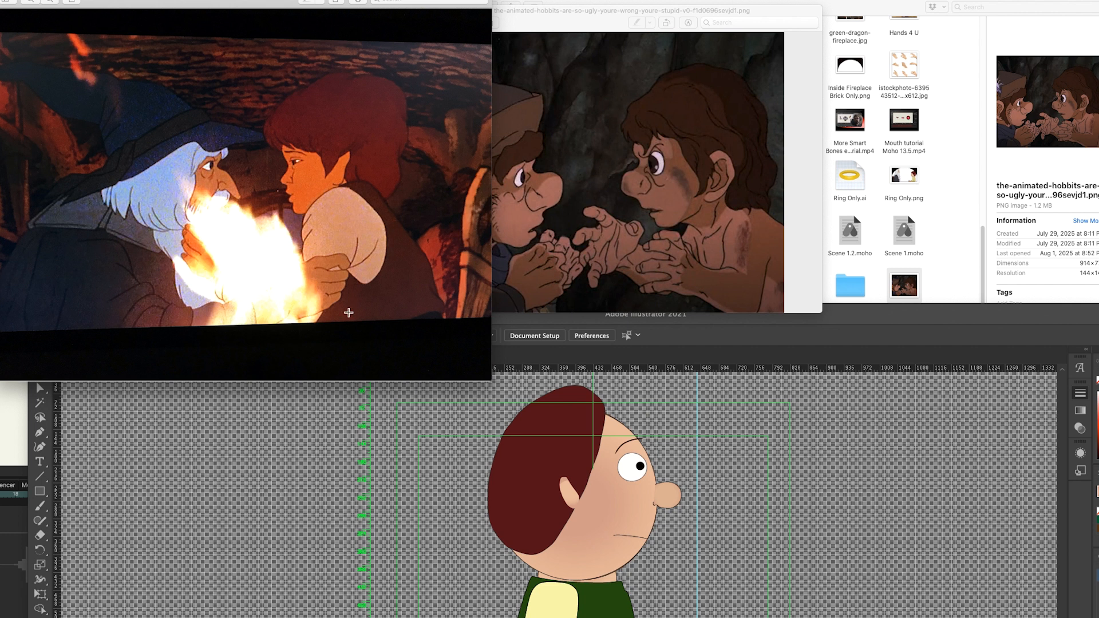
drag(491, 380, 523, 398)
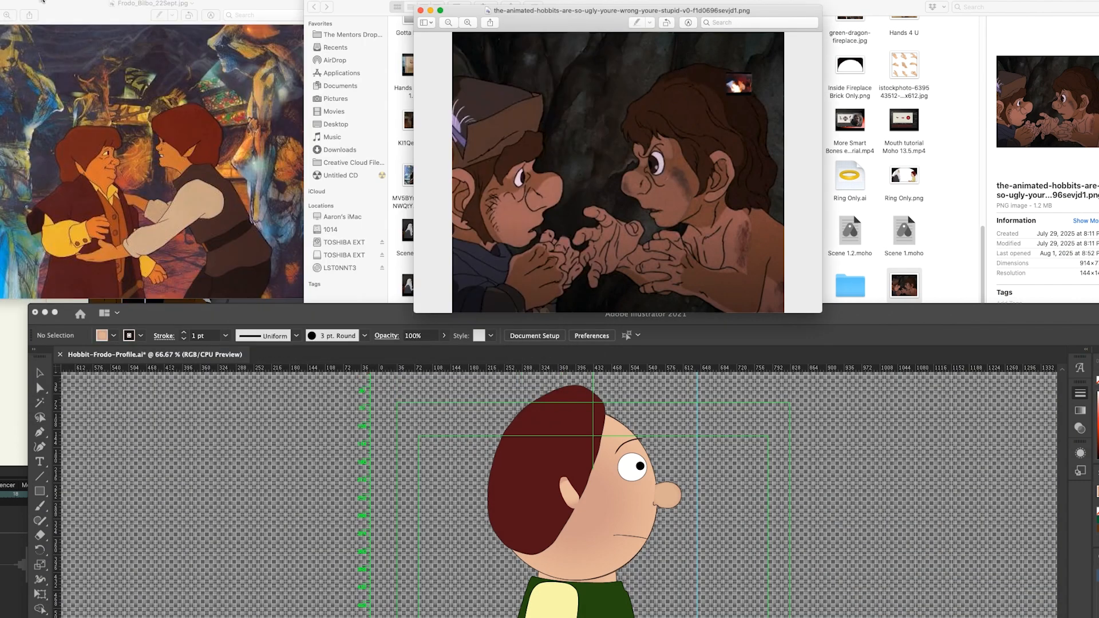
Step: Reposition the Frodo_Bilbo image and Illustrator artwork, then bring the Moho scene forward
drag(46, 5, 102, 5)
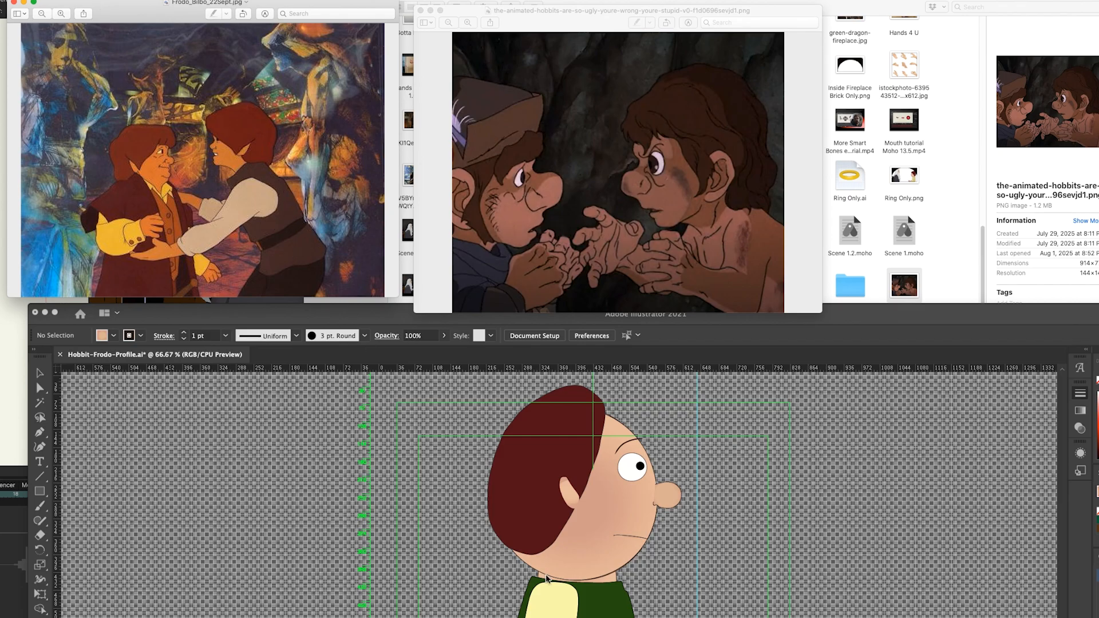
click(900, 308)
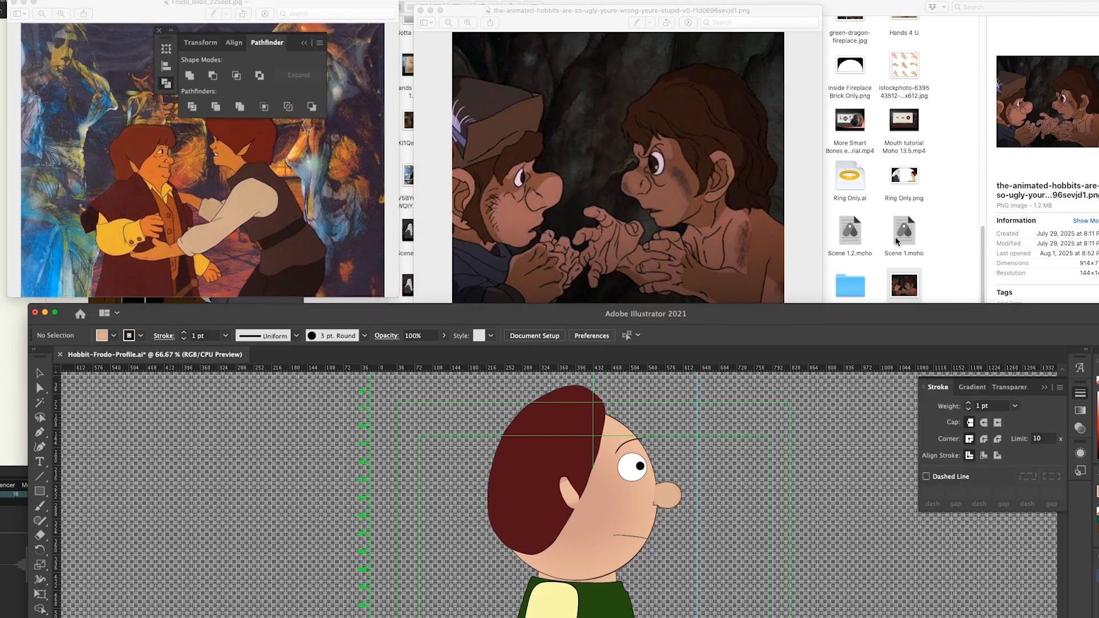
drag(831, 314, 827, 245)
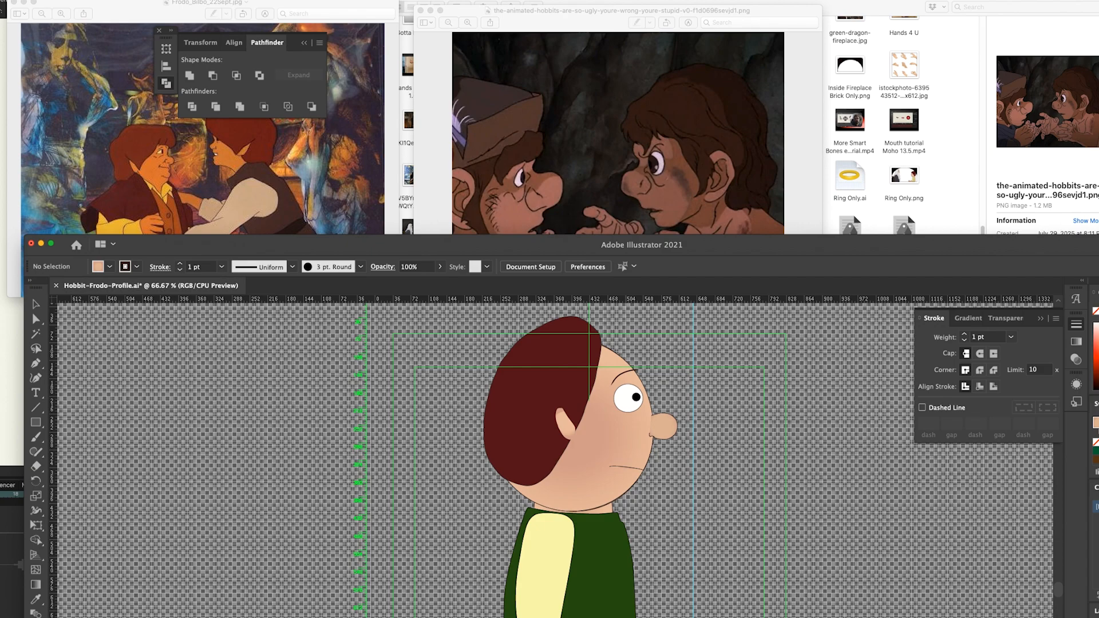
click(144, 4)
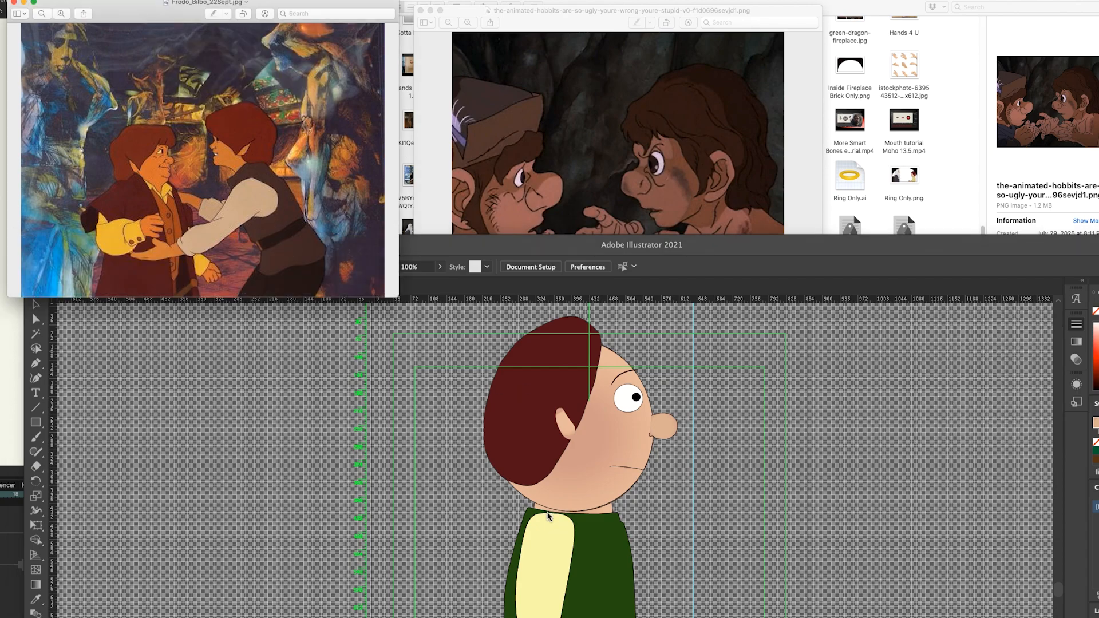
click(12, 416)
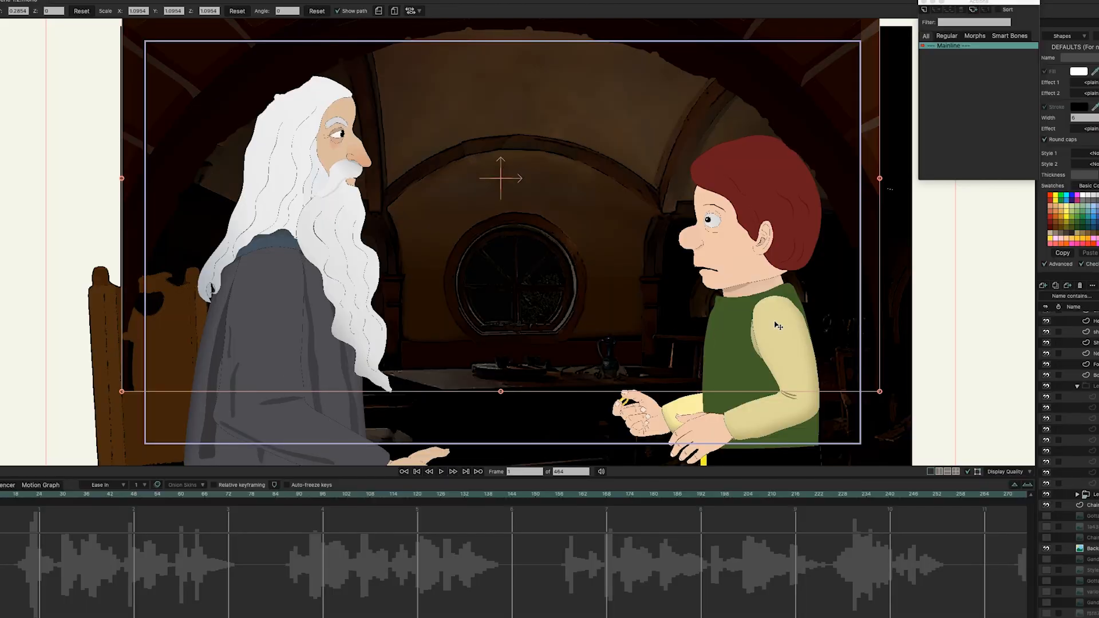
scroll(777, 325, up, 3)
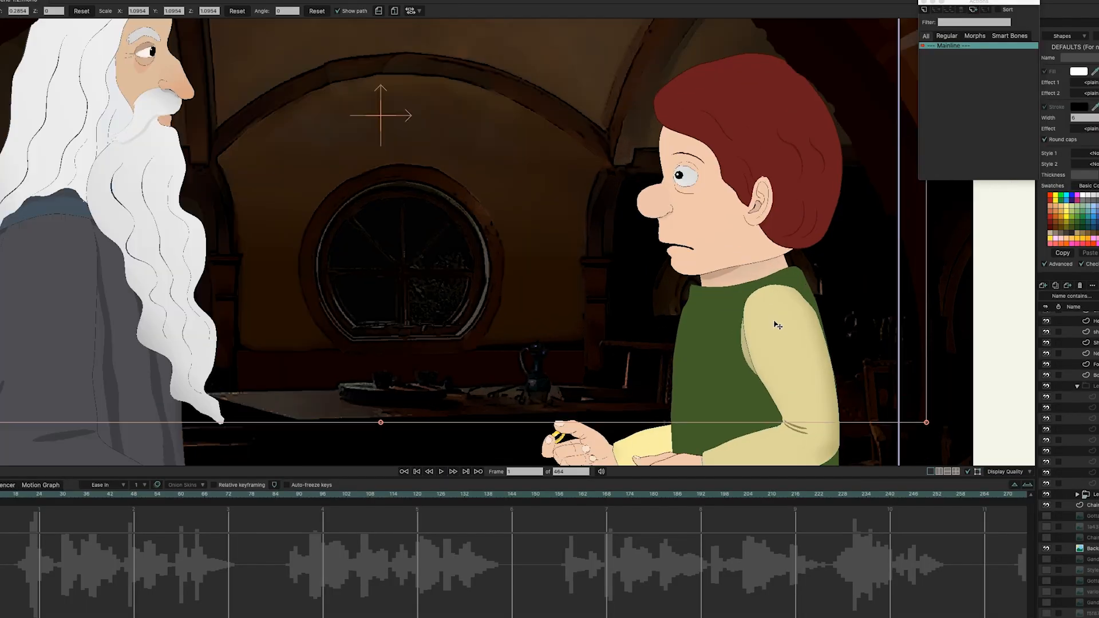
scroll(777, 325, up, 1)
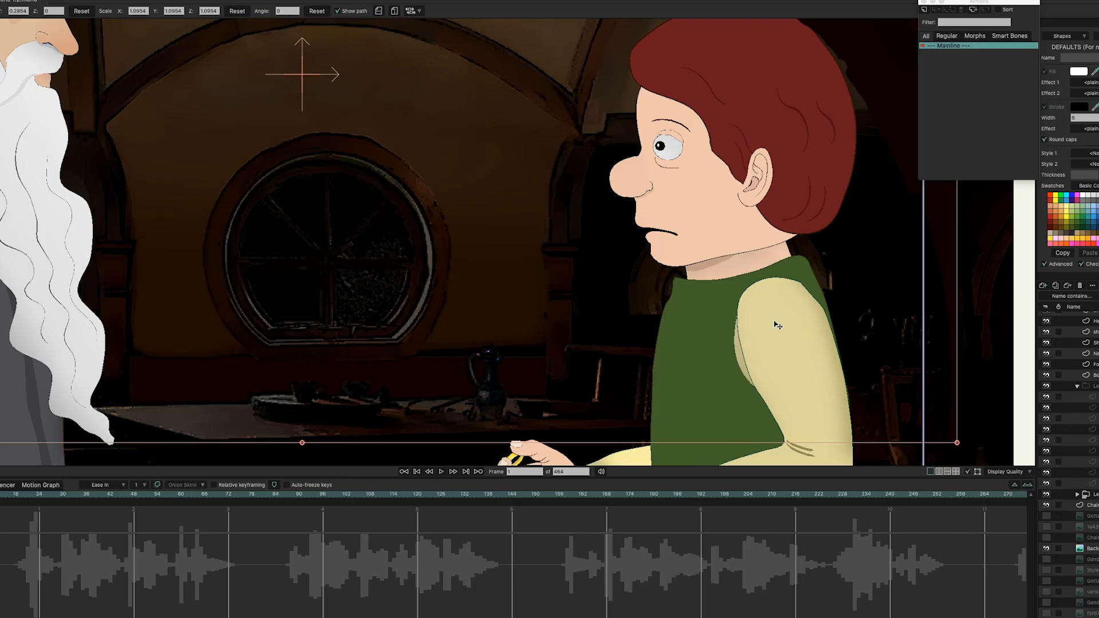
click(27, 496)
drag(89, 495, 352, 496)
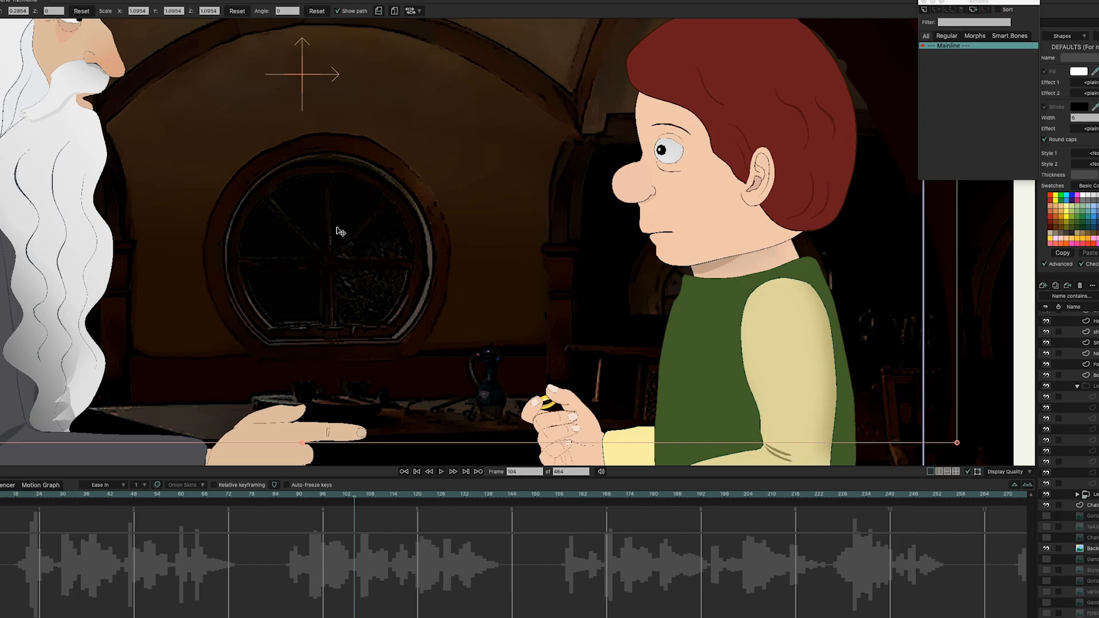
drag(224, 215, 392, 336)
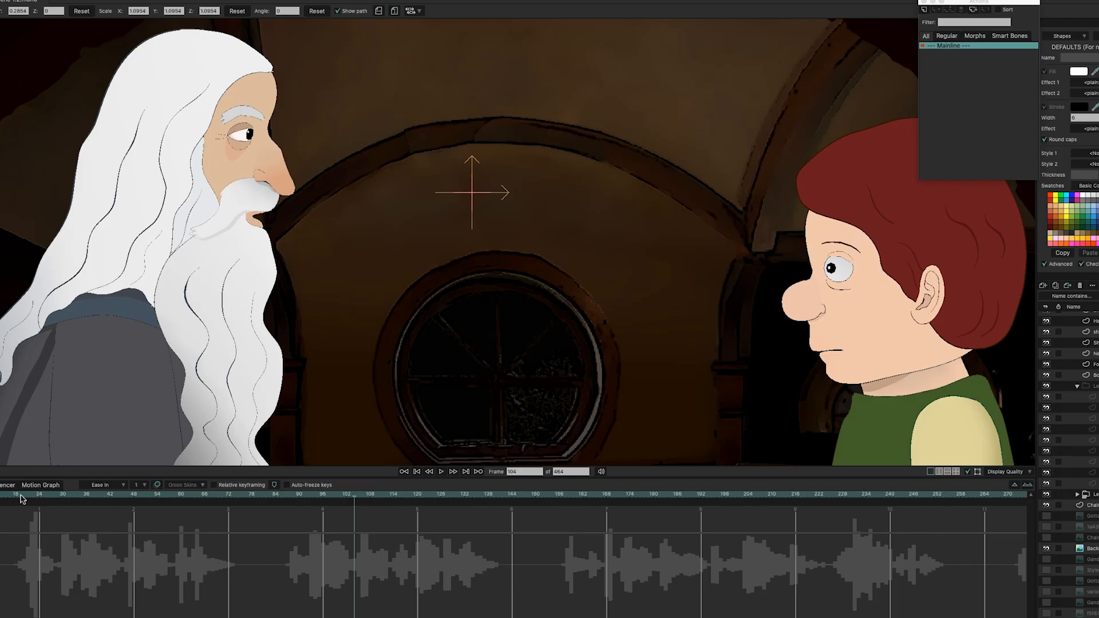
drag(20, 496, 0, 497)
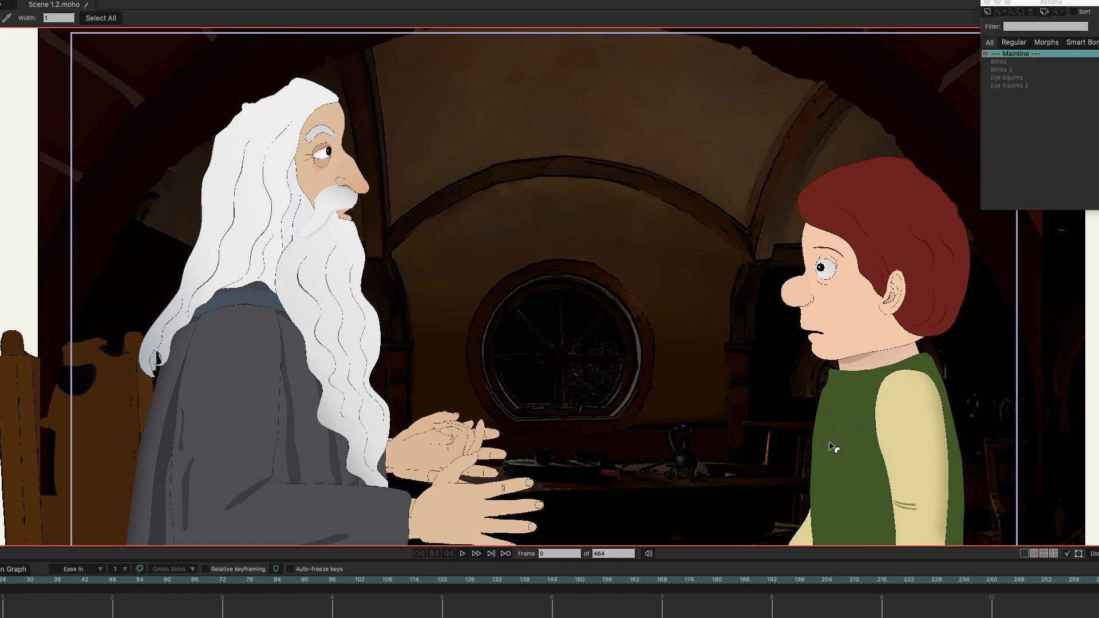
Step: Nudge Frodo's mouth point slightly right and move the Gandalf reference picture right of the animated Gandalf
drag(837, 432, 823, 340)
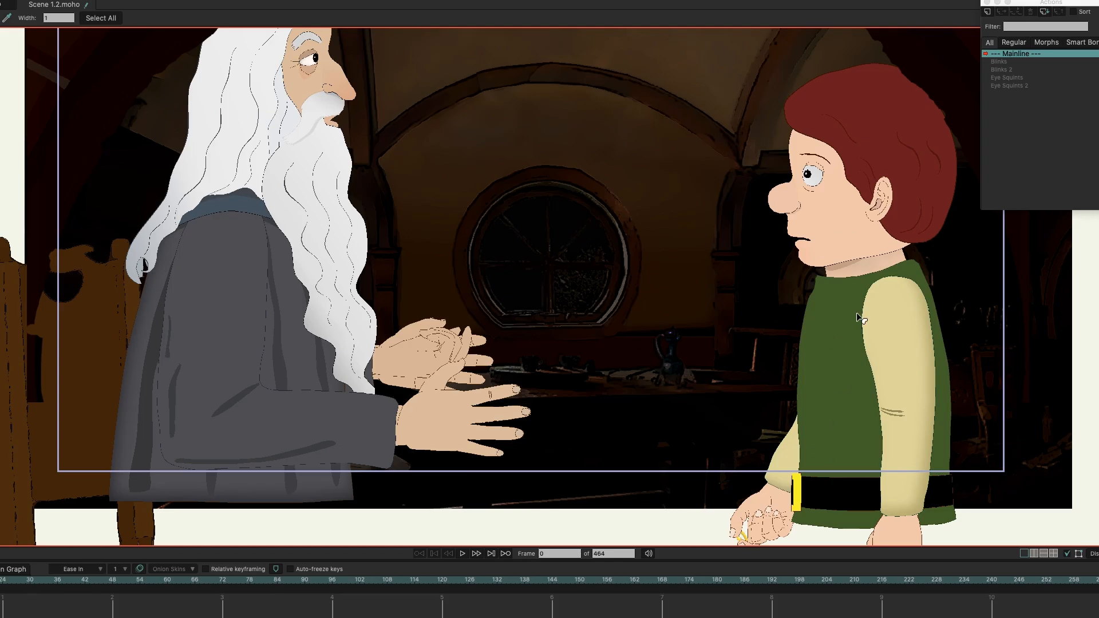
drag(563, 228, 570, 275)
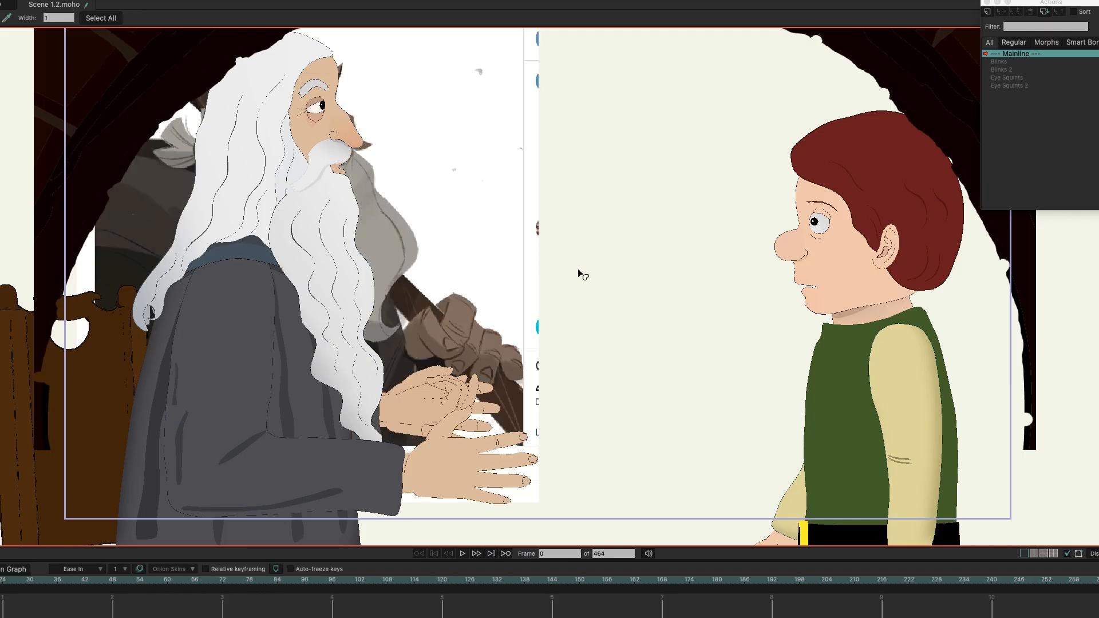
key(t)
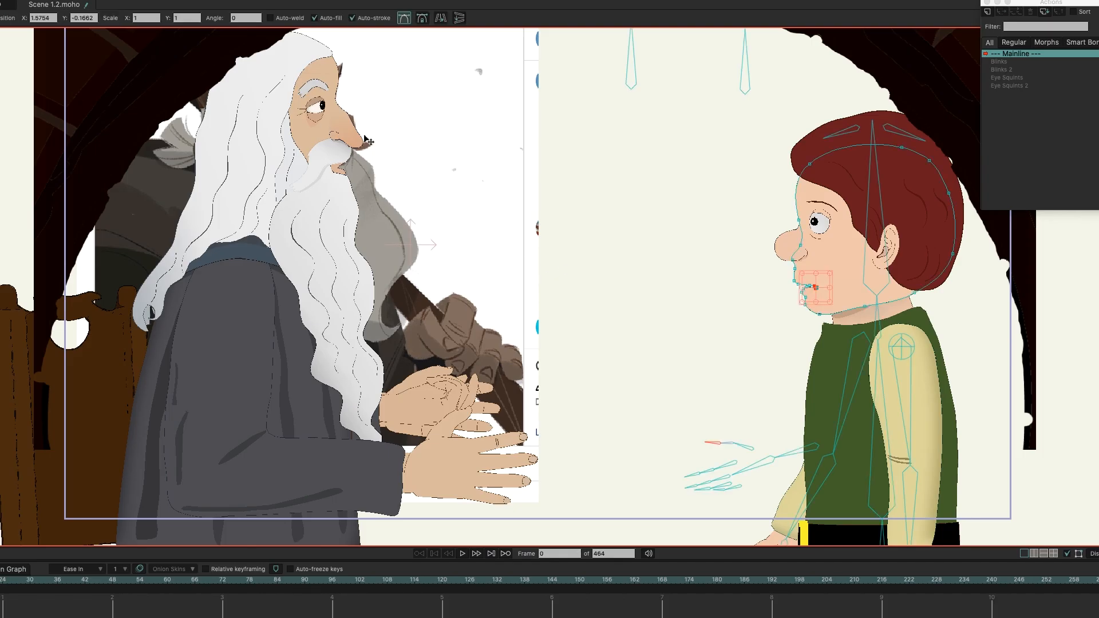
drag(419, 134, 431, 139)
drag(471, 186, 584, 210)
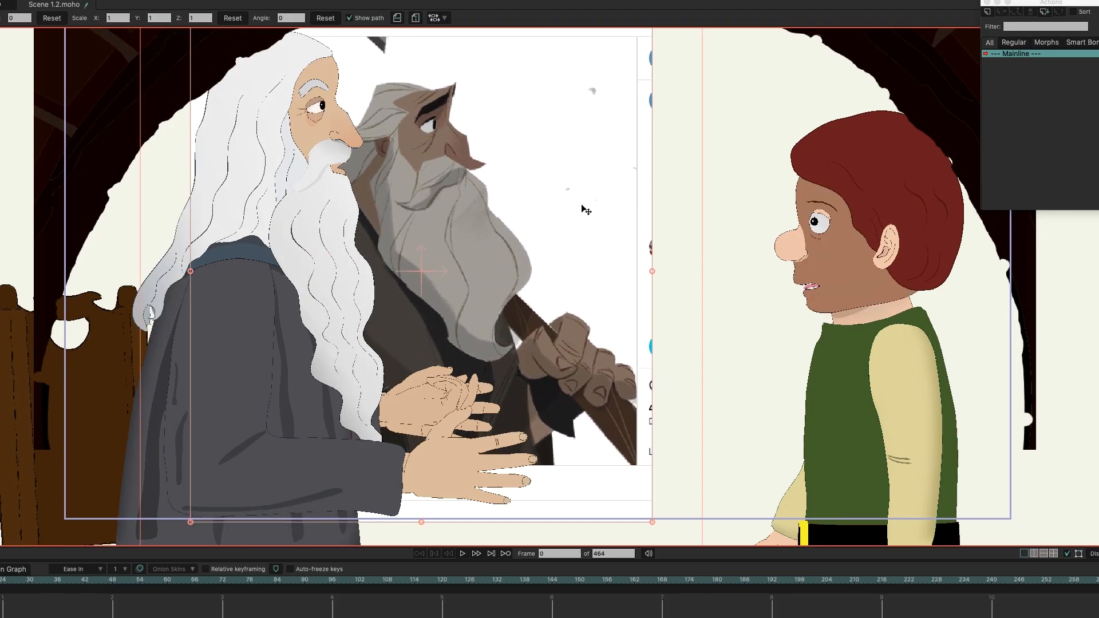
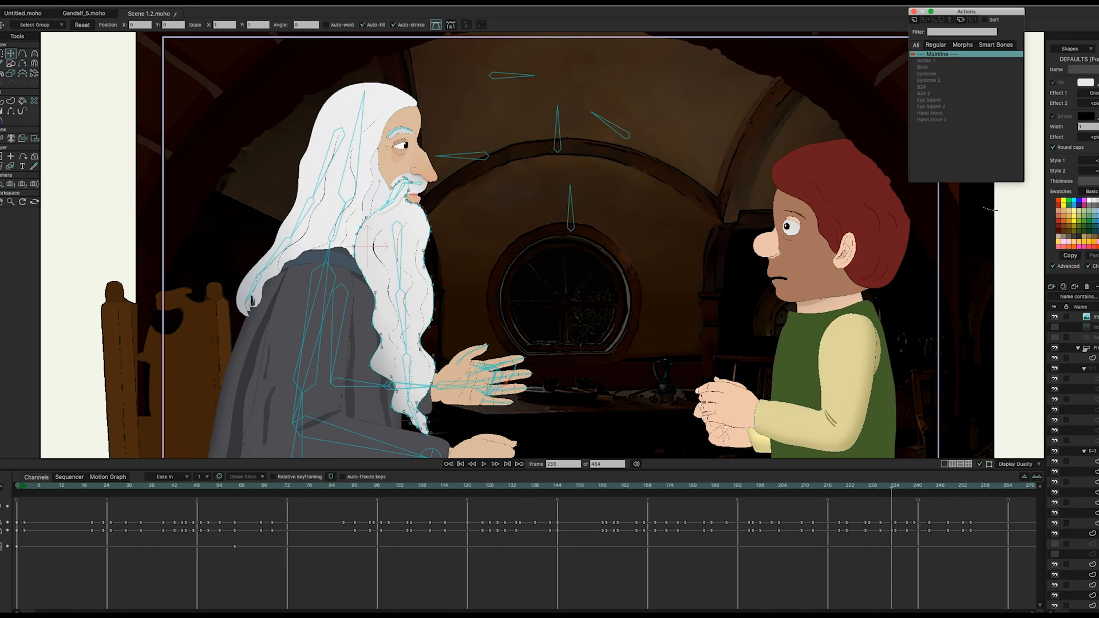
Step: Scroll the Layers panel down to the Hobbit's bone layer so his rig and actions show
scroll(1072, 457, down, 10)
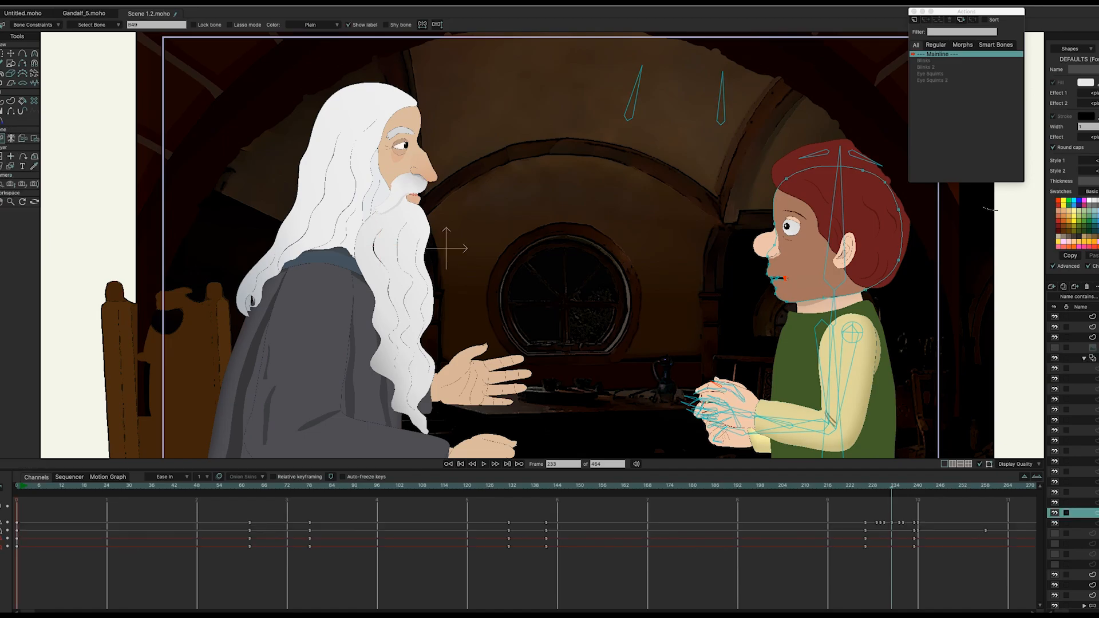
Step: Rewind to frame 0, then select and deselect the Hobbit's face shape
click(27, 487)
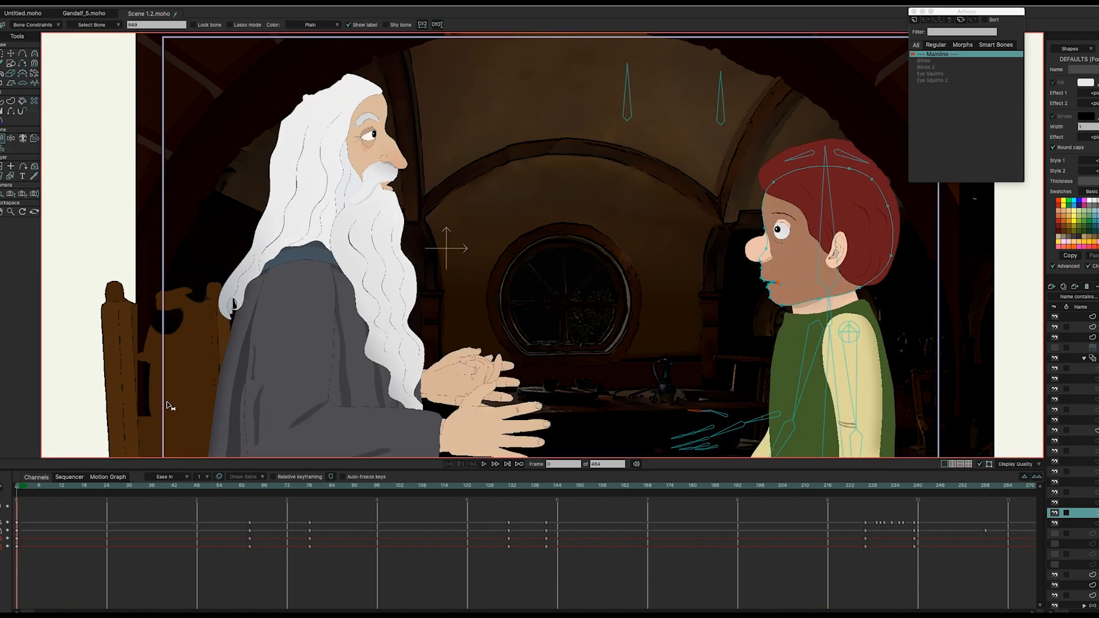
click(3, 103)
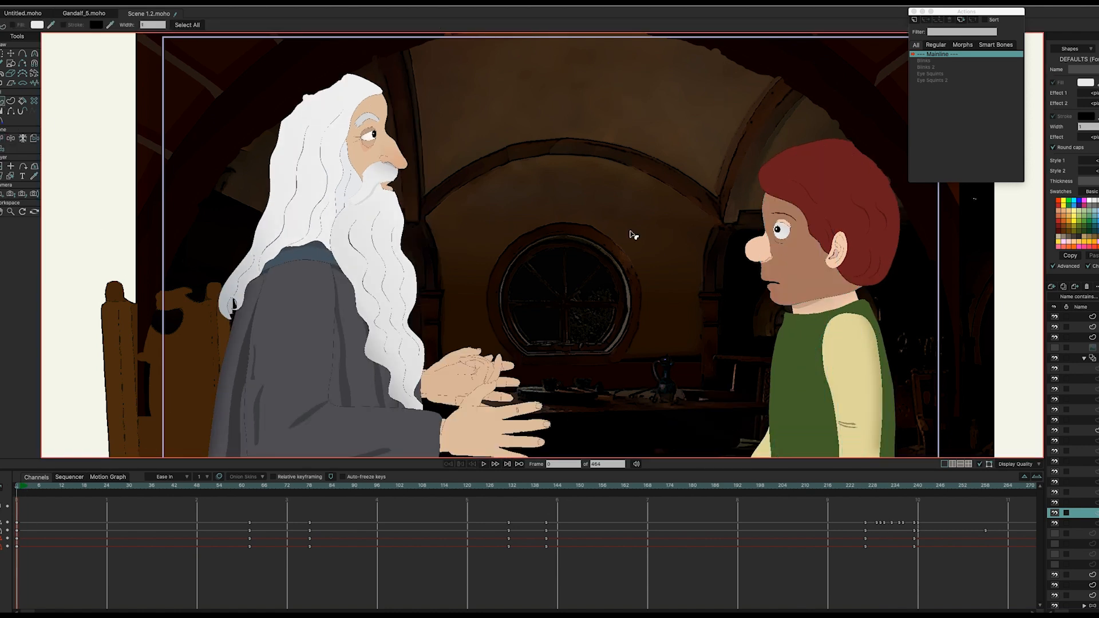
click(800, 273)
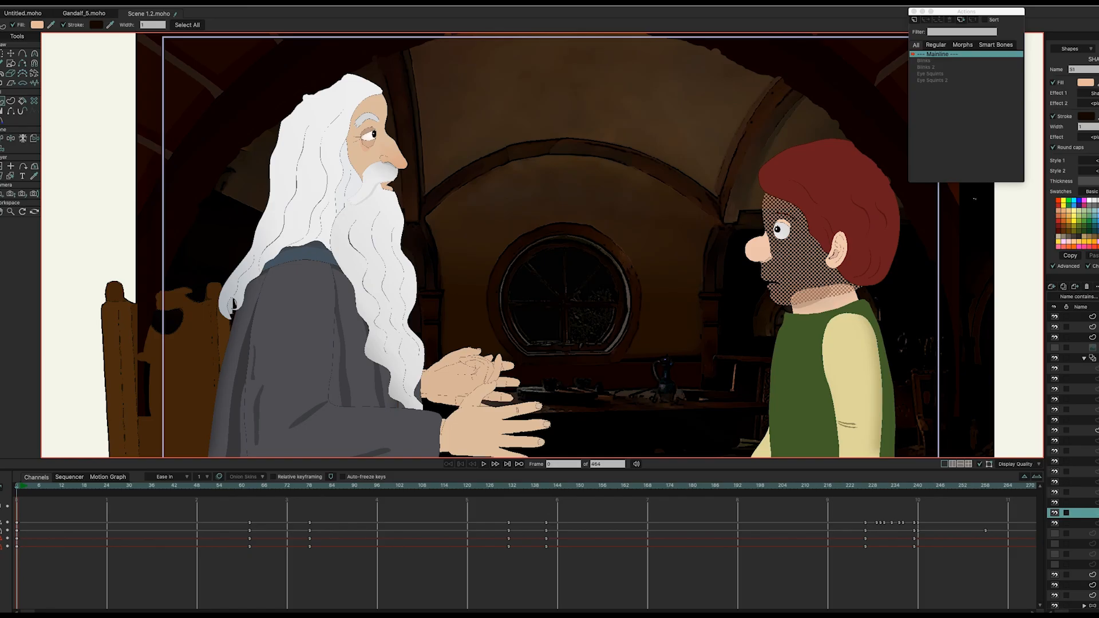
click(1002, 242)
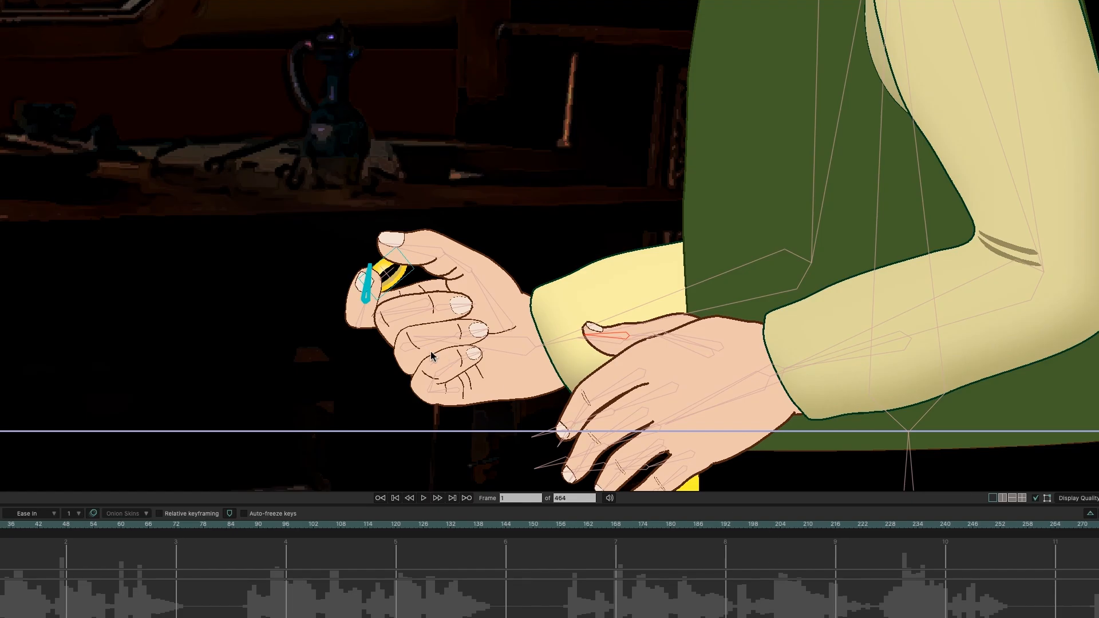
Step: Look through the new layer types list and close it without adding a layer
scroll(417, 352, up, 2)
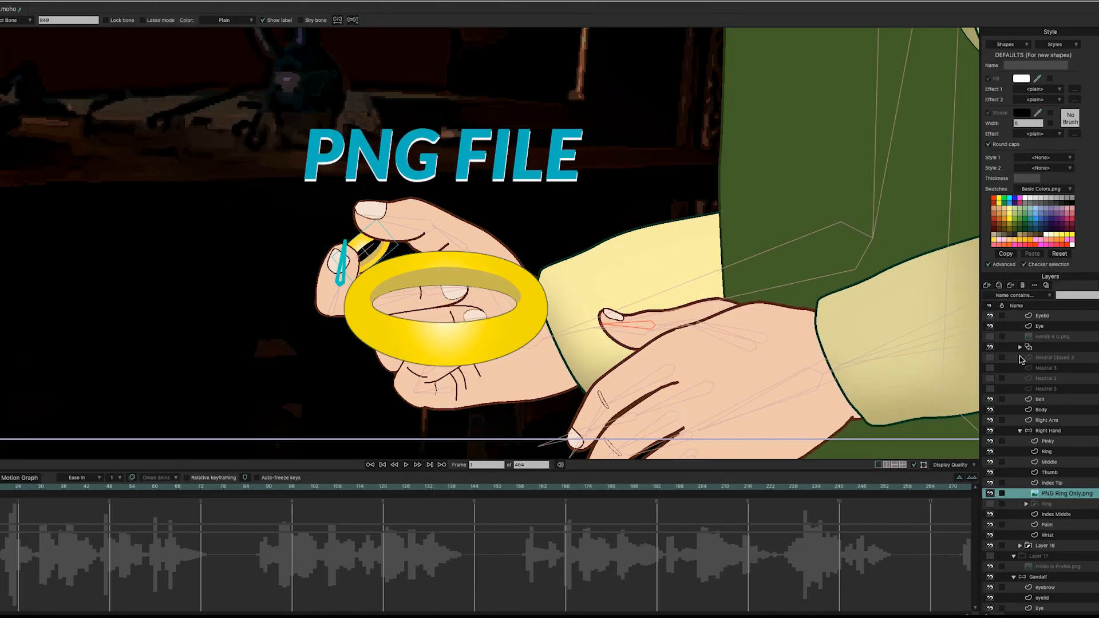
click(987, 286)
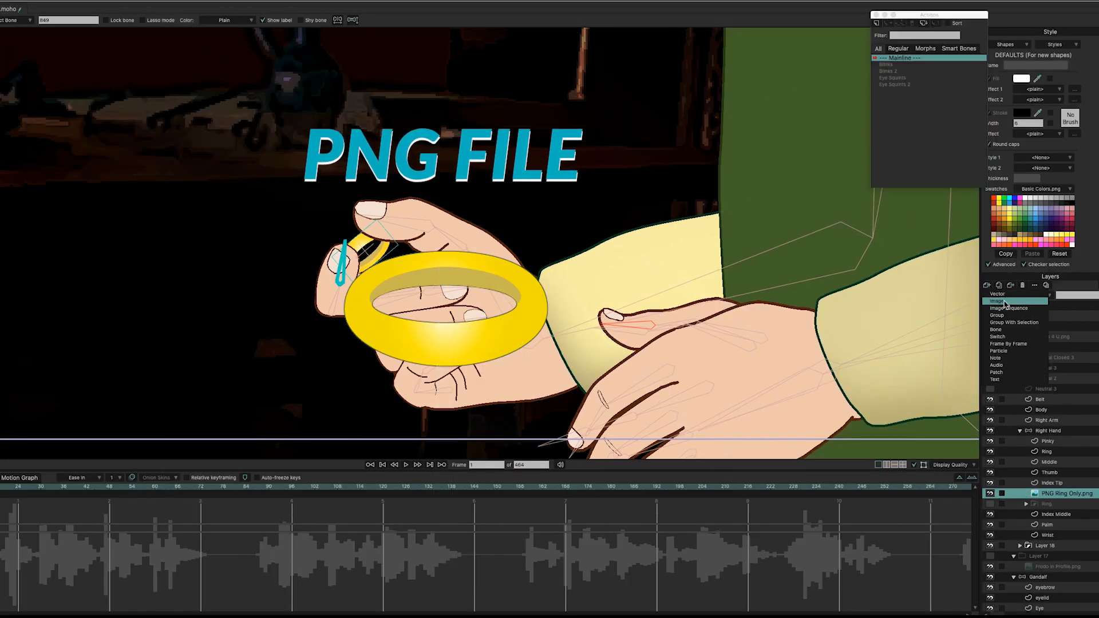
click(1092, 261)
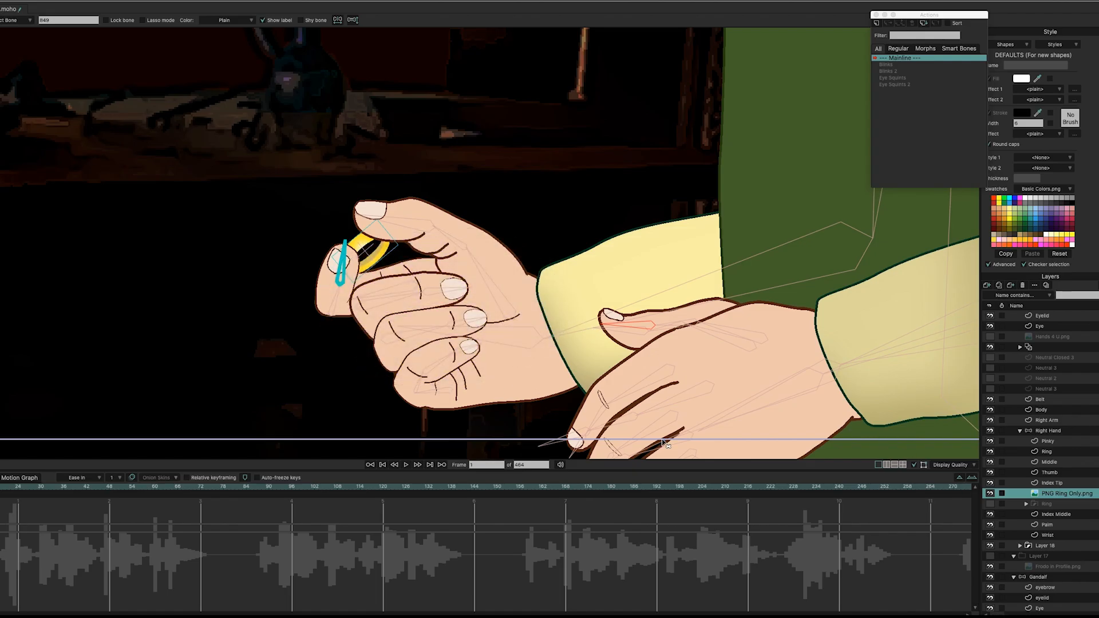
Step: Show the Ring layer, hide PNG Ring Only.png, and scrub to frame 56
click(1072, 506)
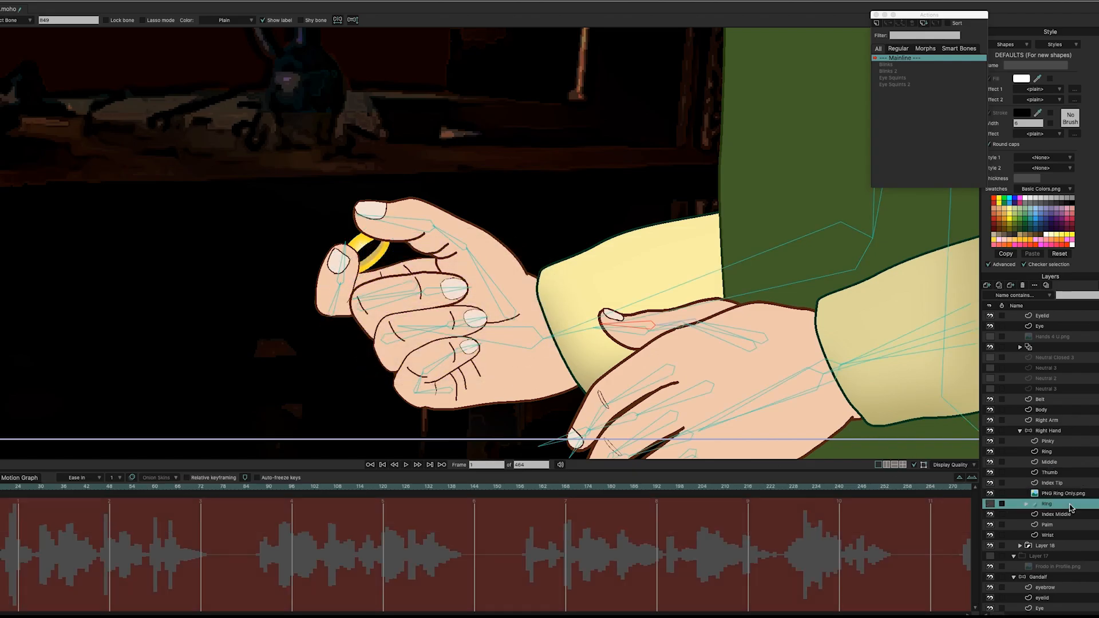
click(990, 503)
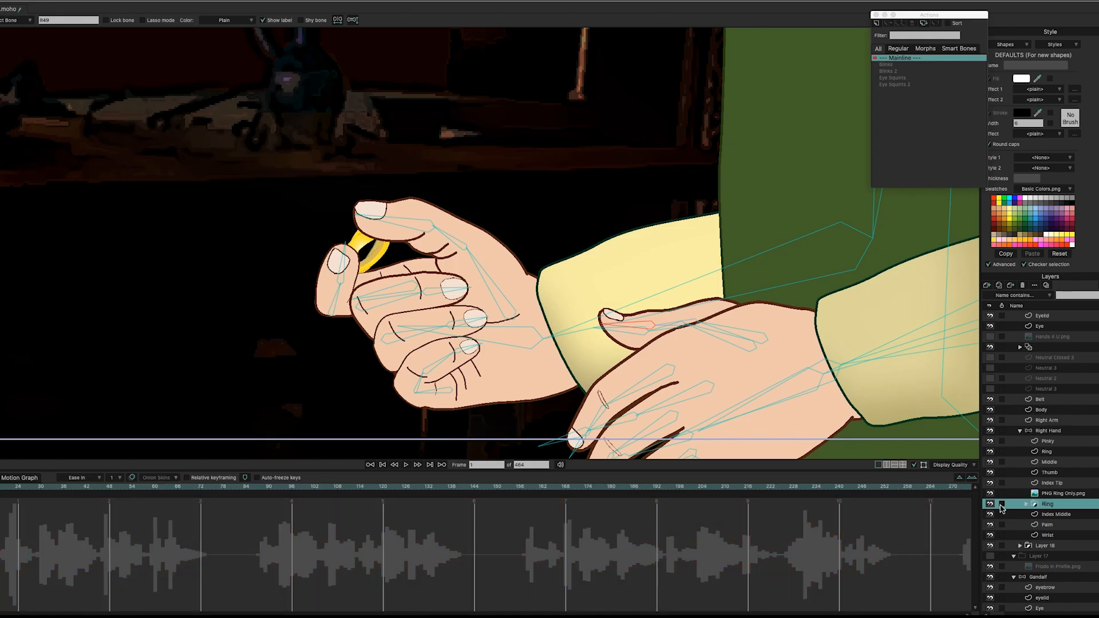
click(989, 494)
scroll(1049, 387, down, 3)
drag(0, 488, 355, 532)
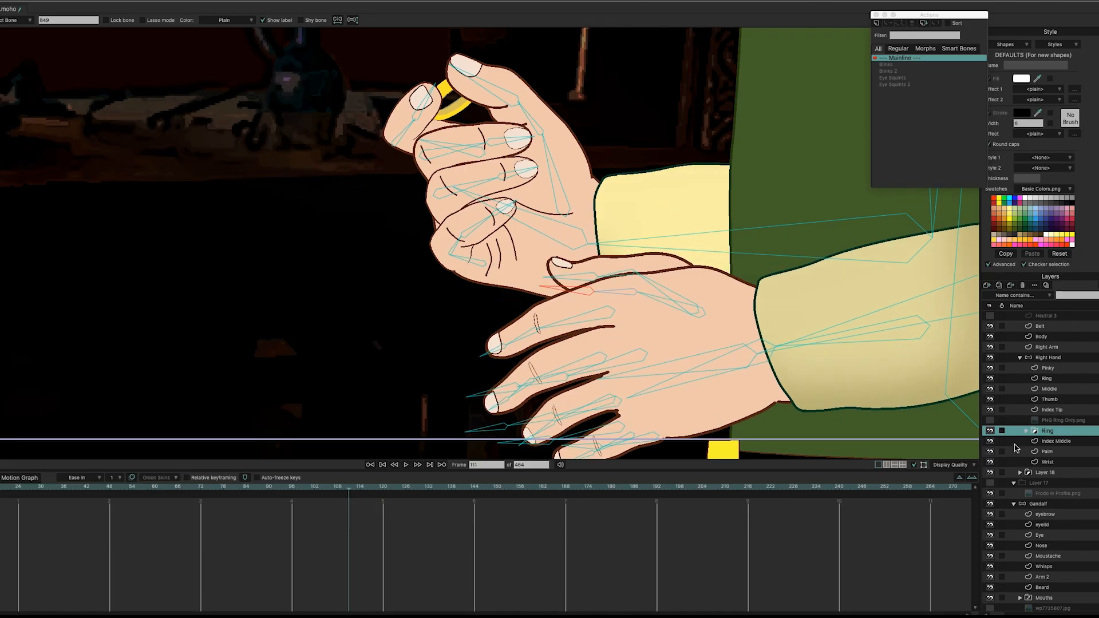
Step: Expand the Ring group and inspect its sublayers Layer 3, Layer 9 and Layer 16
click(1025, 430)
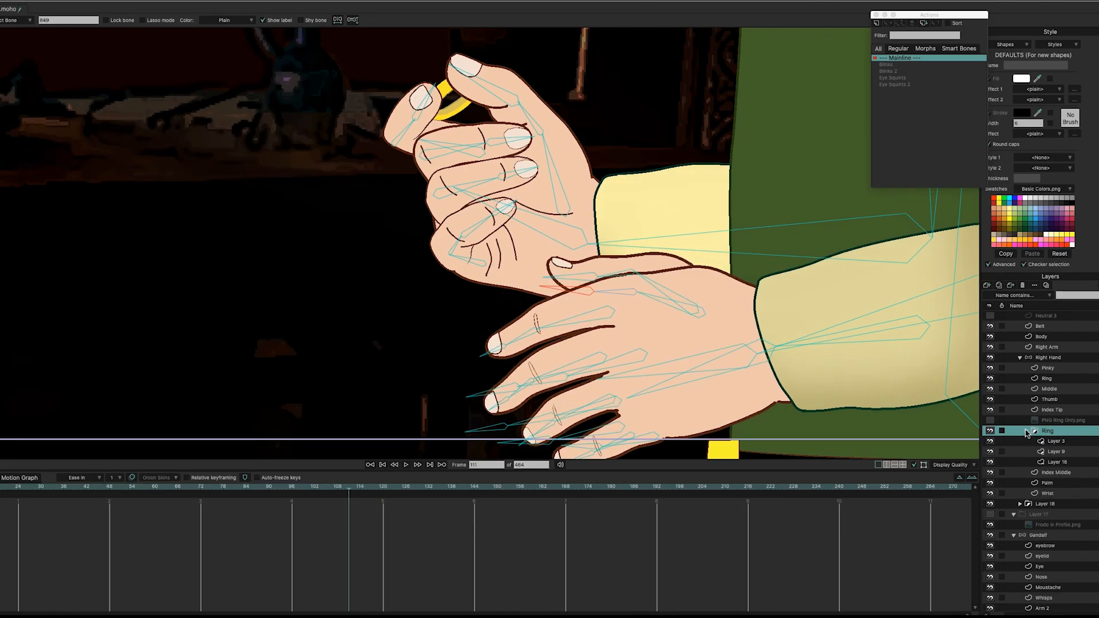
click(1056, 441)
click(1078, 452)
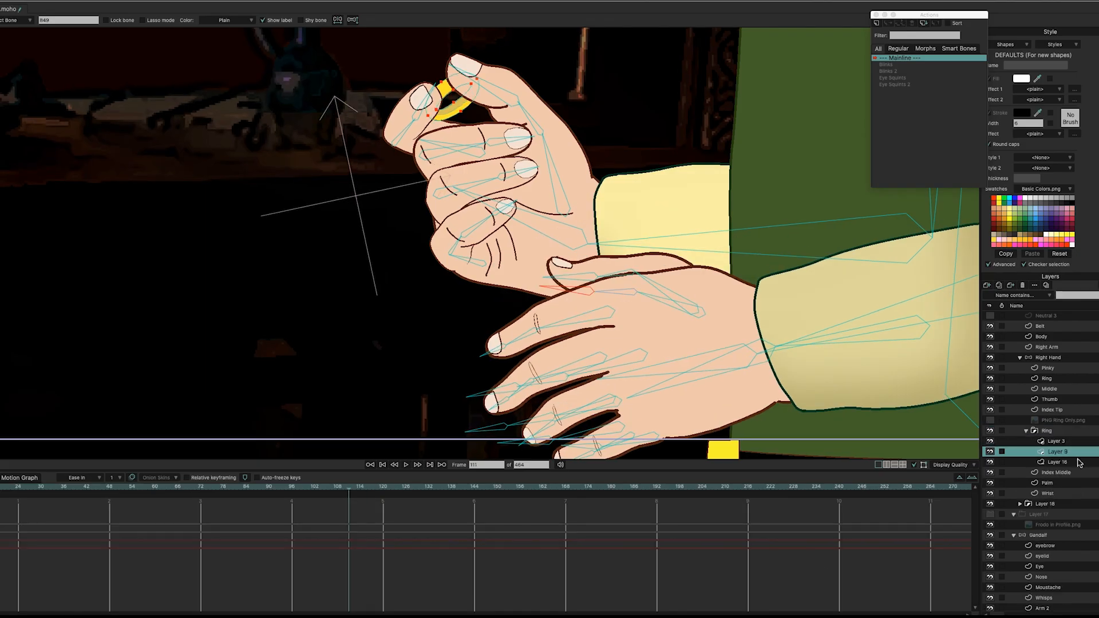
click(1079, 462)
click(1078, 454)
click(1068, 444)
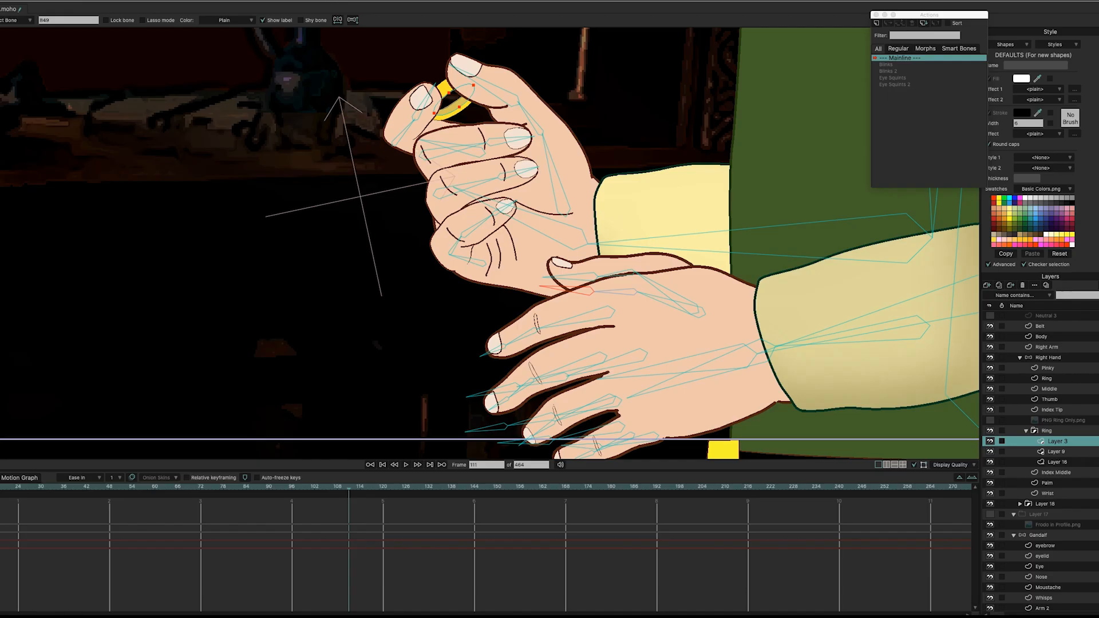
Step: Transform the ring artwork in the hand and check the pose at frame 216
key(t)
drag(472, 89, 474, 90)
drag(538, 506, 809, 508)
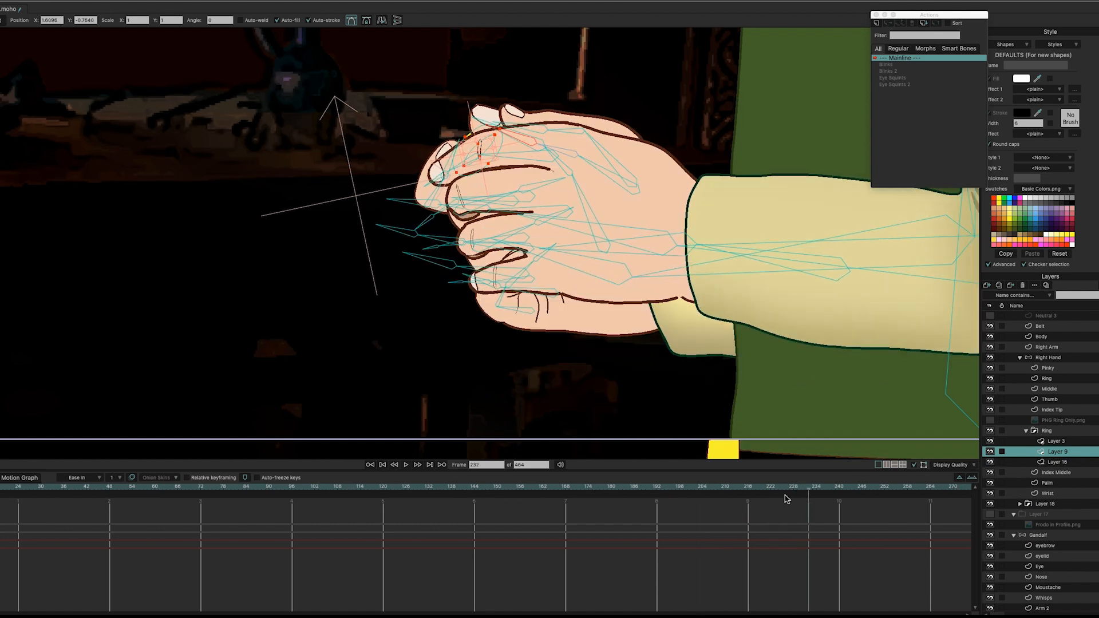
drag(789, 488, 671, 488)
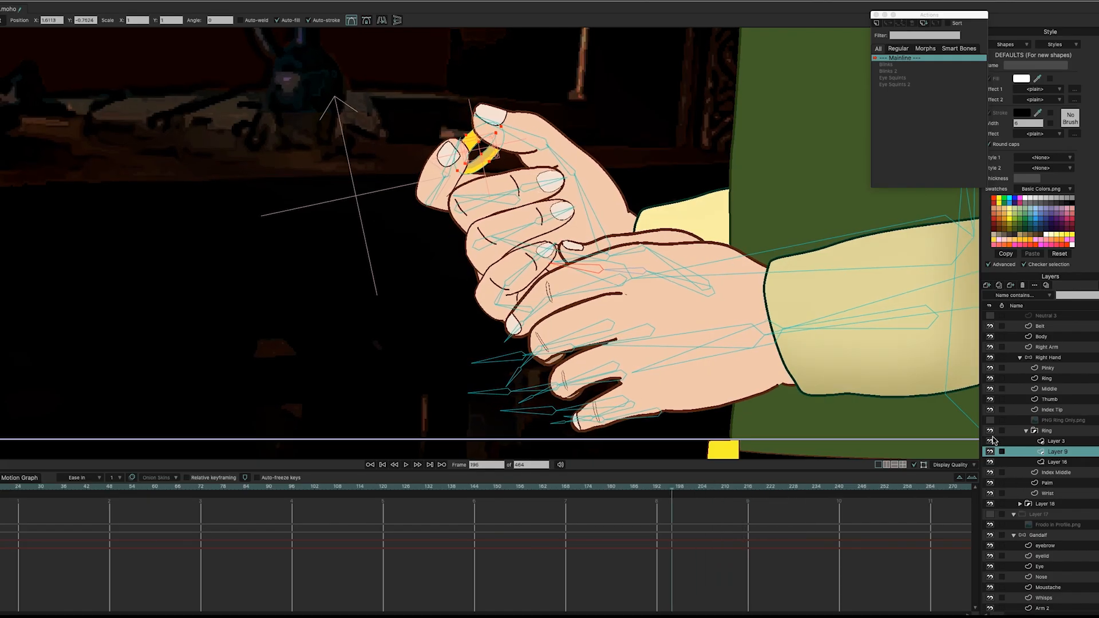
Step: Show PNG Ring Only.png again, go to frame 111, and select it for resizing
click(989, 421)
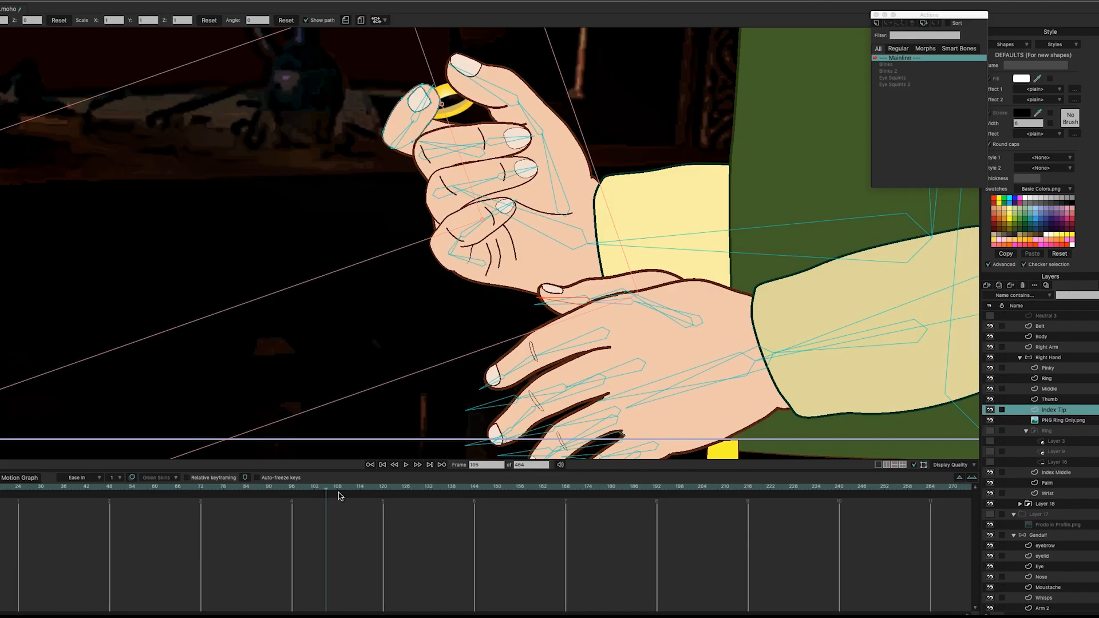
drag(336, 496, 65, 492)
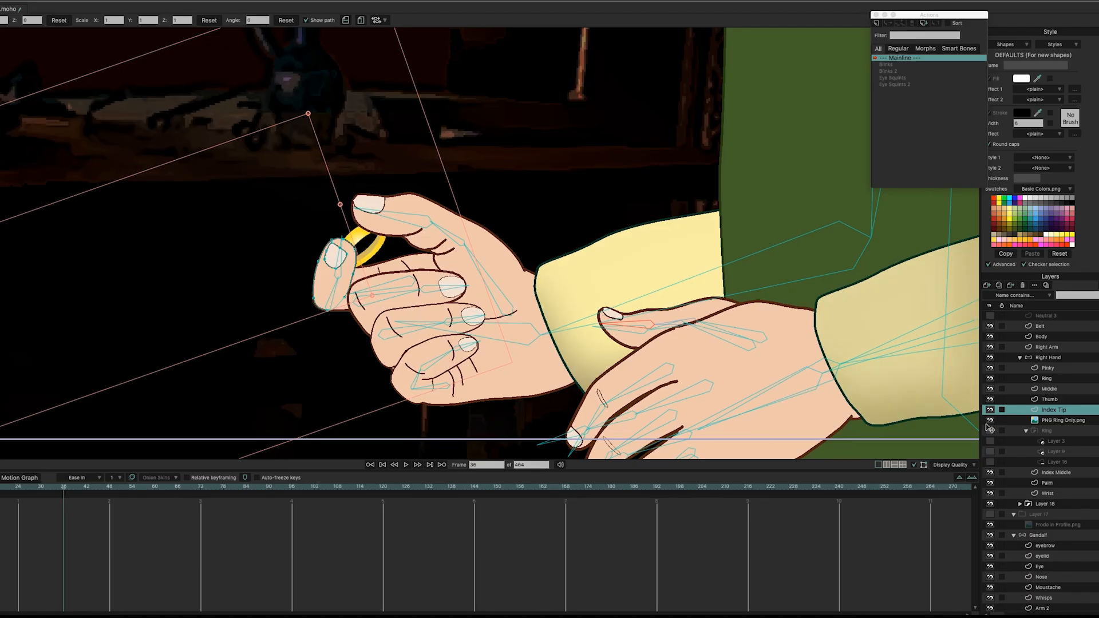
click(1062, 423)
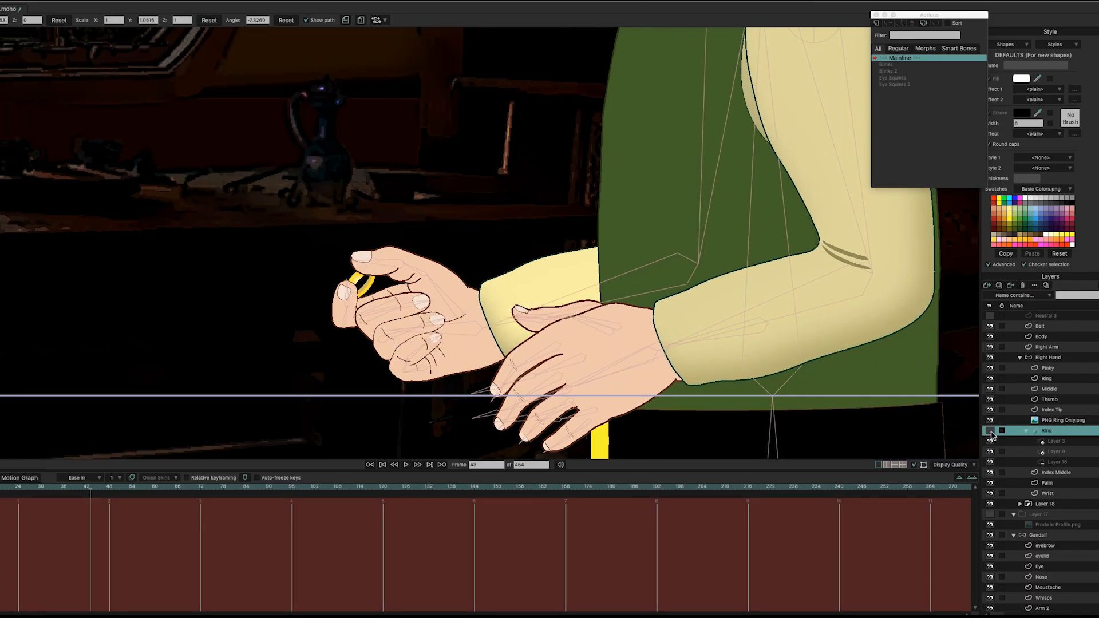
click(1062, 421)
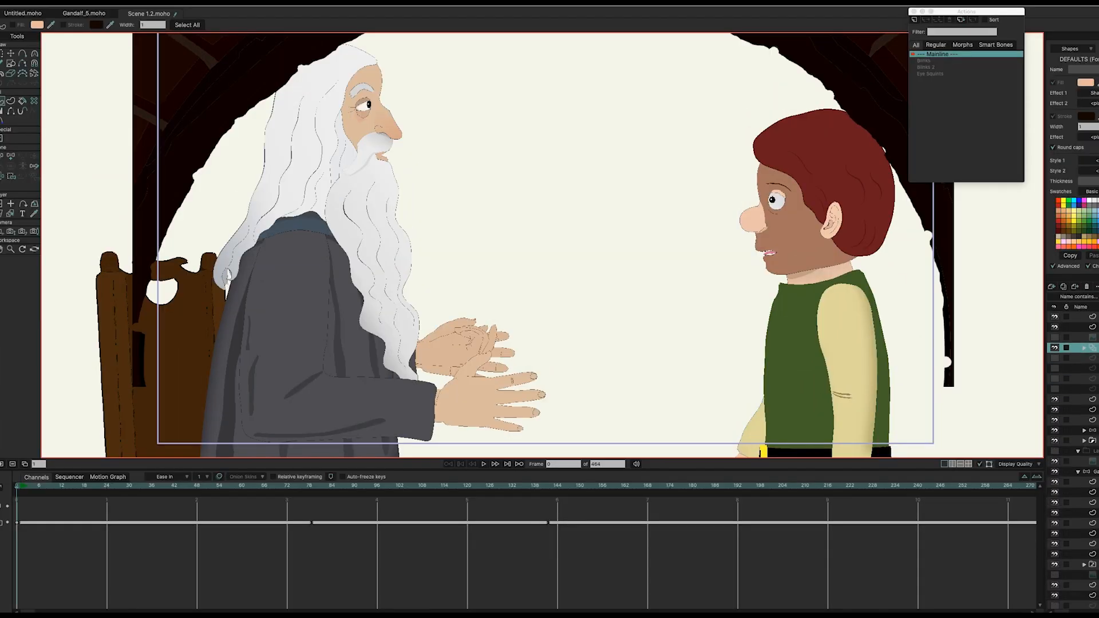
Step: Select Gandalf's bone layer, show bone labels, and rotate the Hand Move bone to test his hand
click(1094, 472)
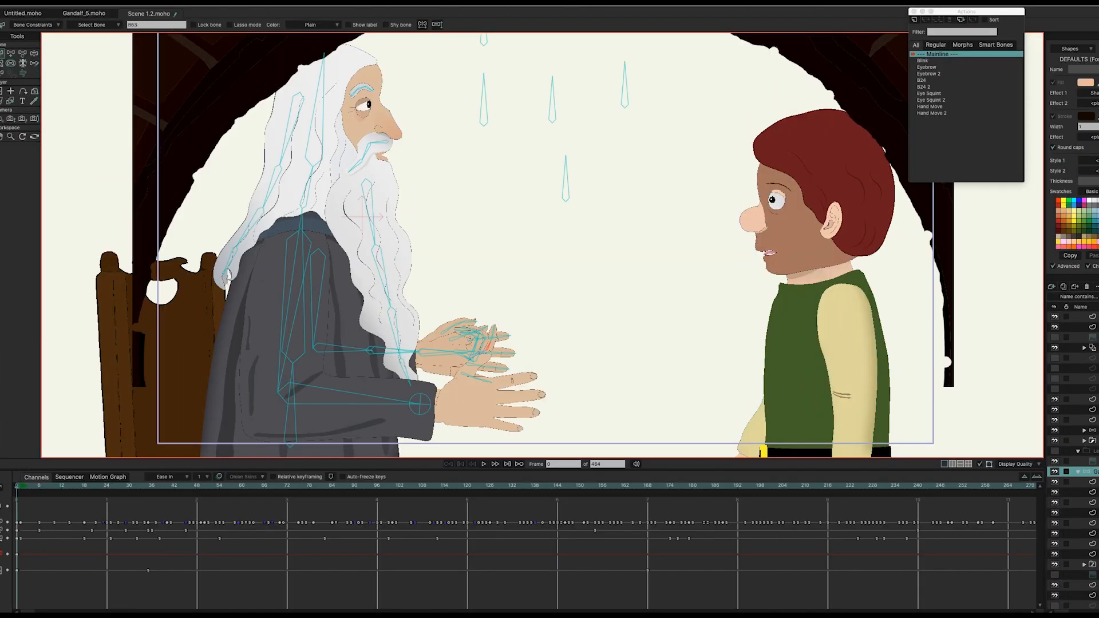
drag(670, 157, 674, 174)
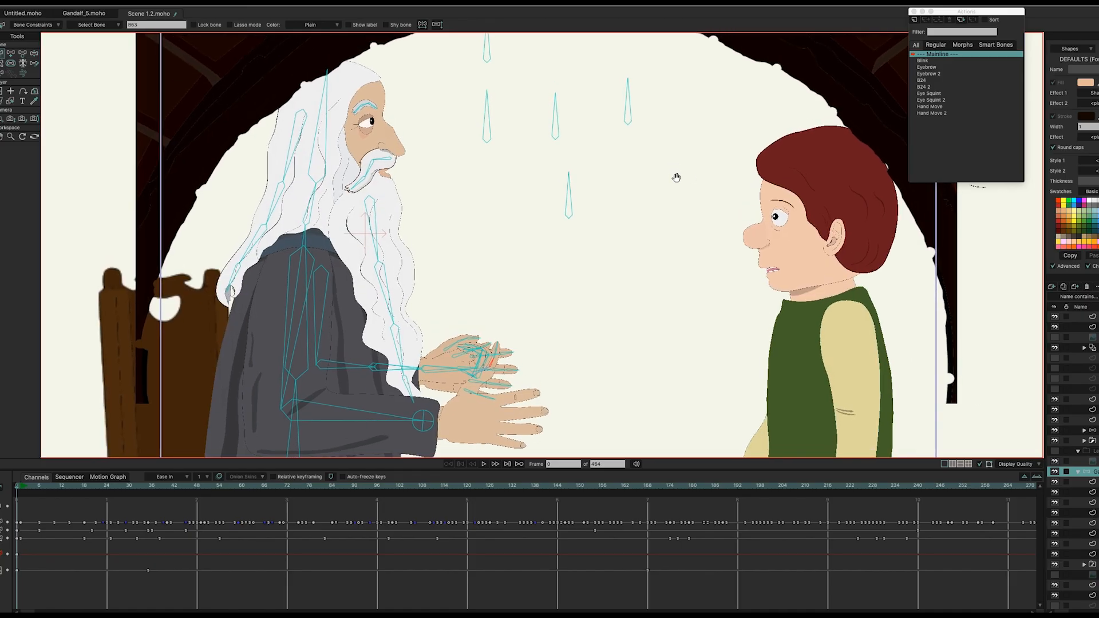
click(350, 26)
drag(613, 118, 657, 143)
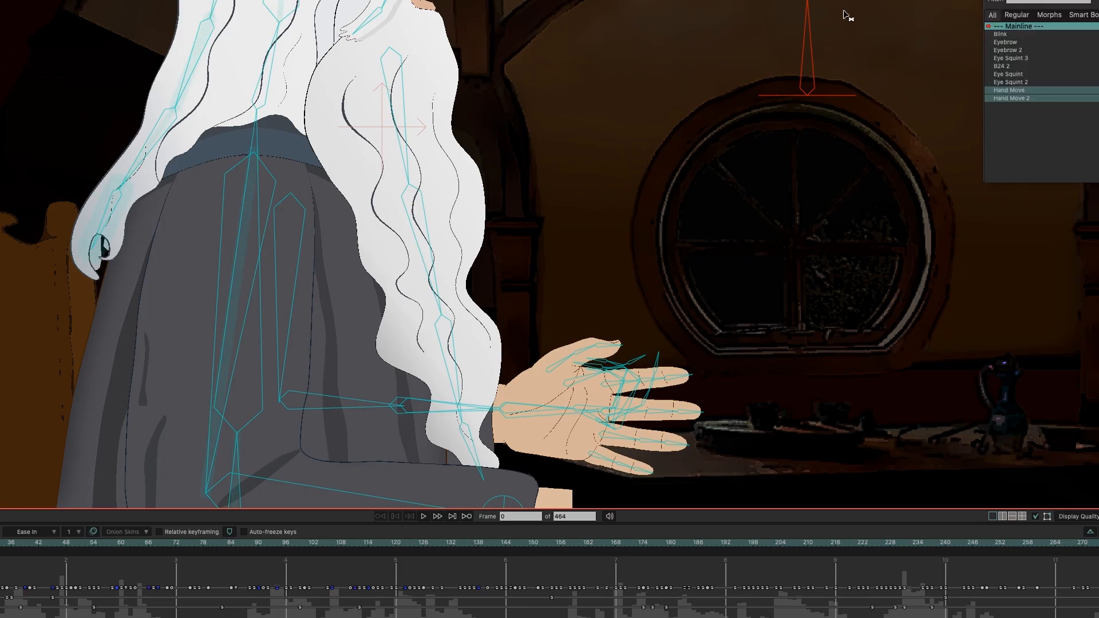
mouse_move(808, 18)
mouse_down()
mouse_move(714, 40)
mouse_move(623, 80)
mouse_move(722, 25)
mouse_move(851, 20)
mouse_move(758, 25)
mouse_move(704, 49)
mouse_move(812, 17)
mouse_up()
key(Right)
key(Right)
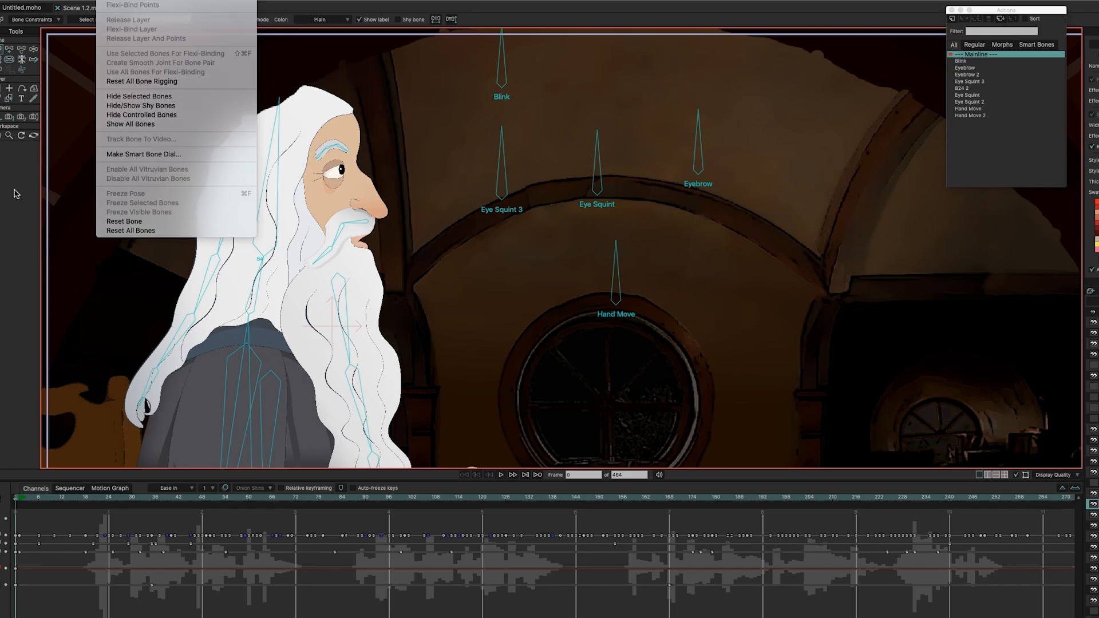
click(143, 154)
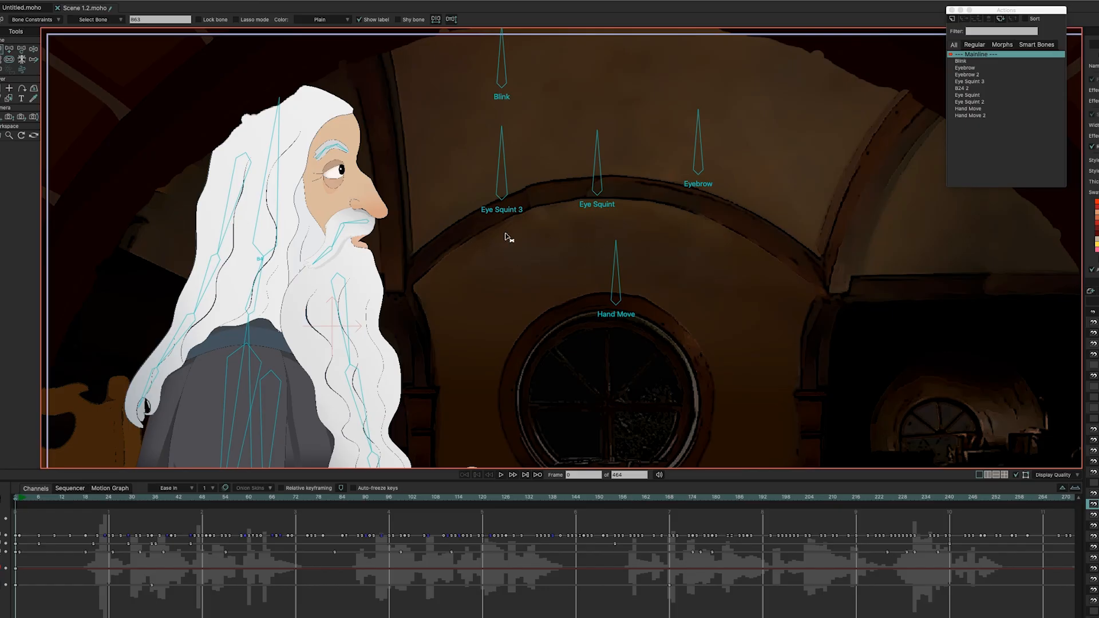
click(9, 52)
drag(710, 293, 709, 227)
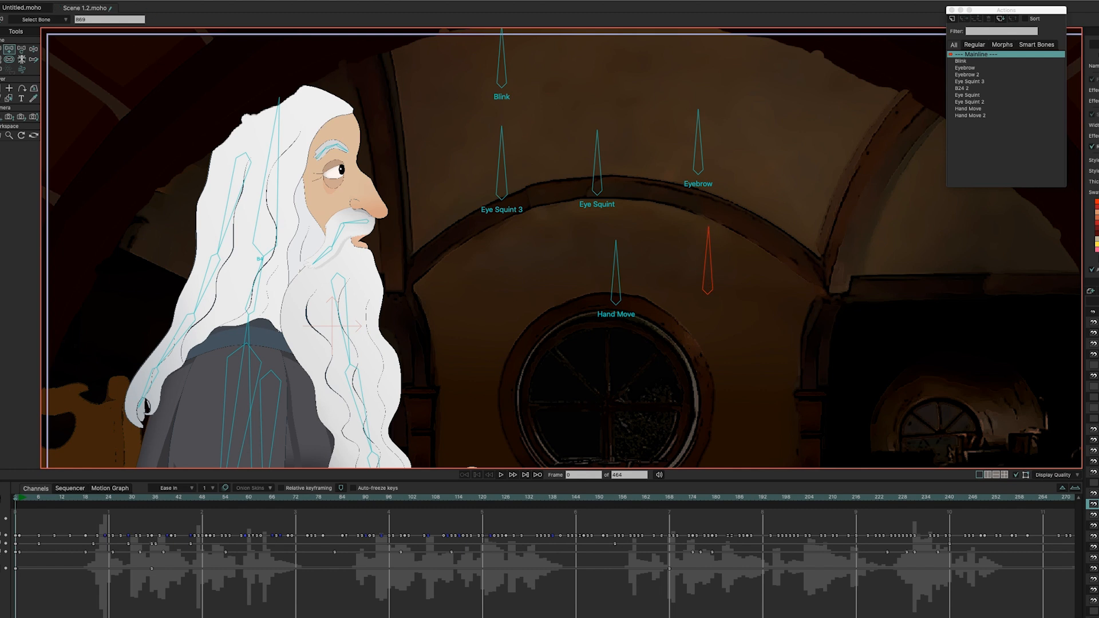
click(114, 2)
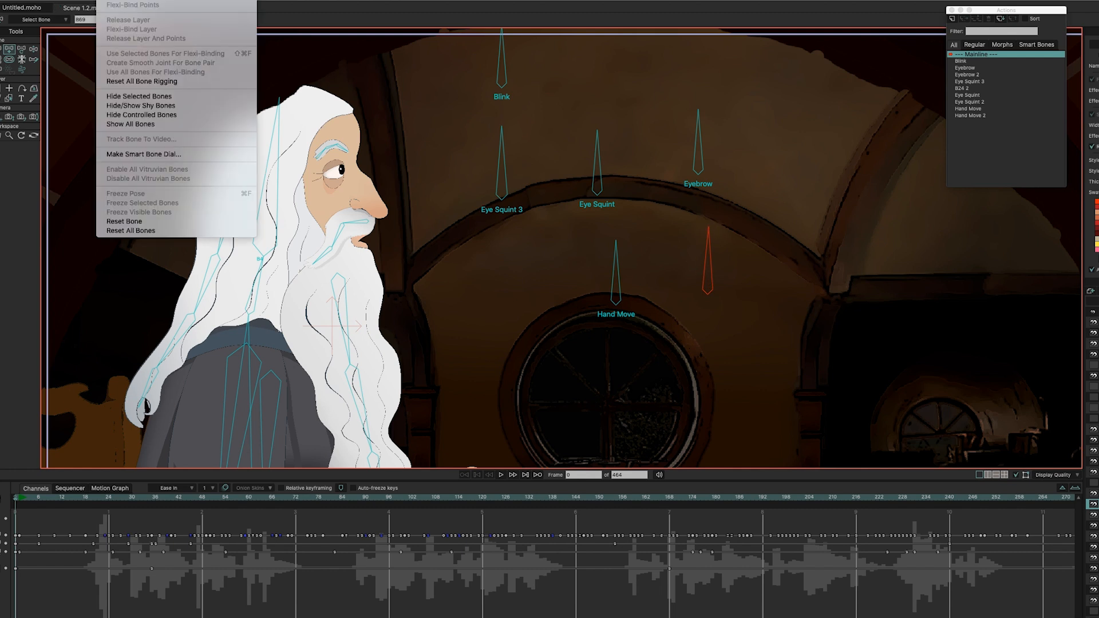
click(193, 155)
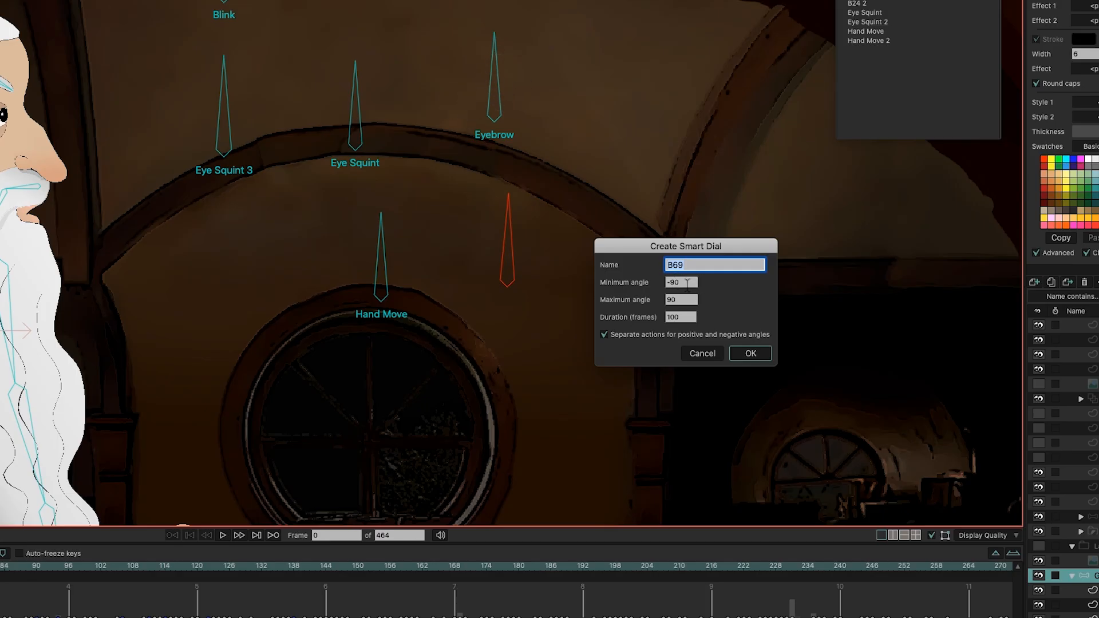
click(608, 336)
click(738, 353)
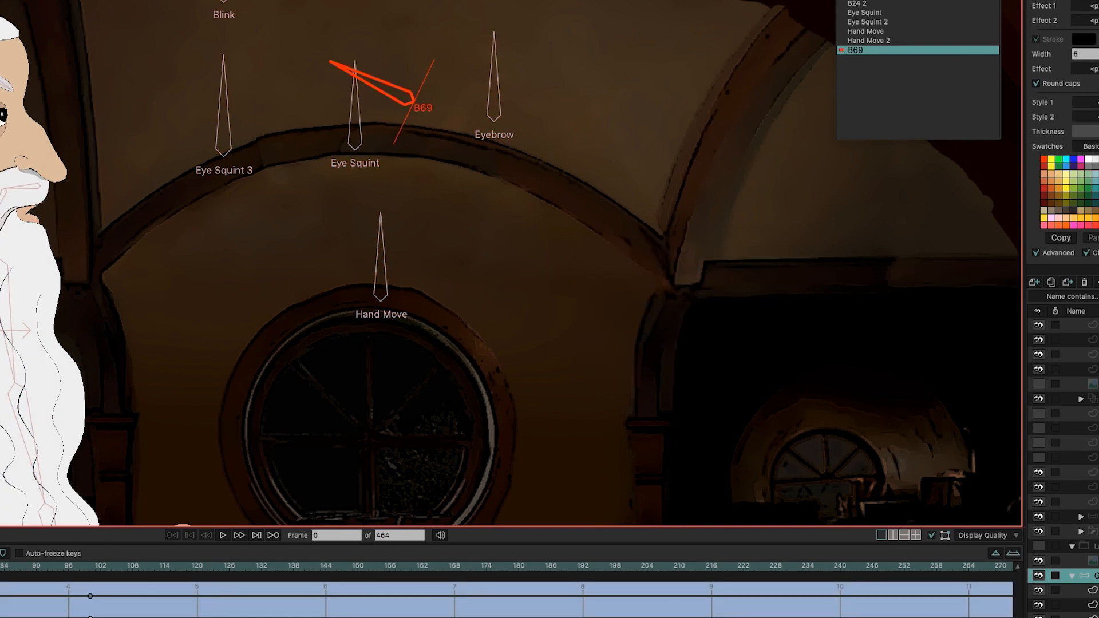
drag(338, 65, 444, 15)
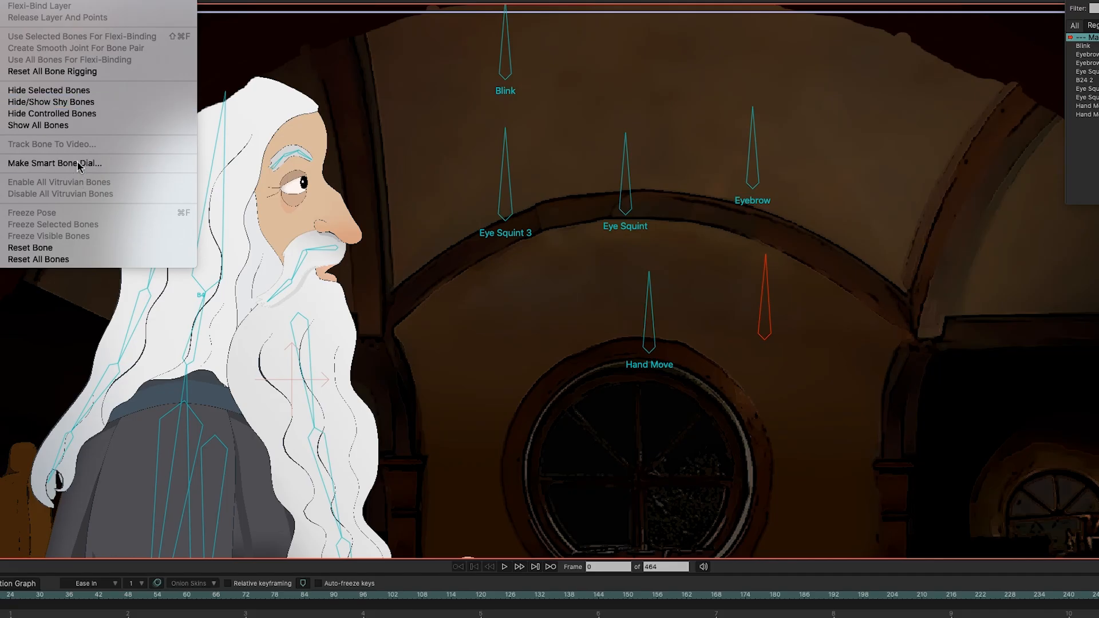
Step: Make bone B69 a smart dial with an 18-frame action
click(81, 164)
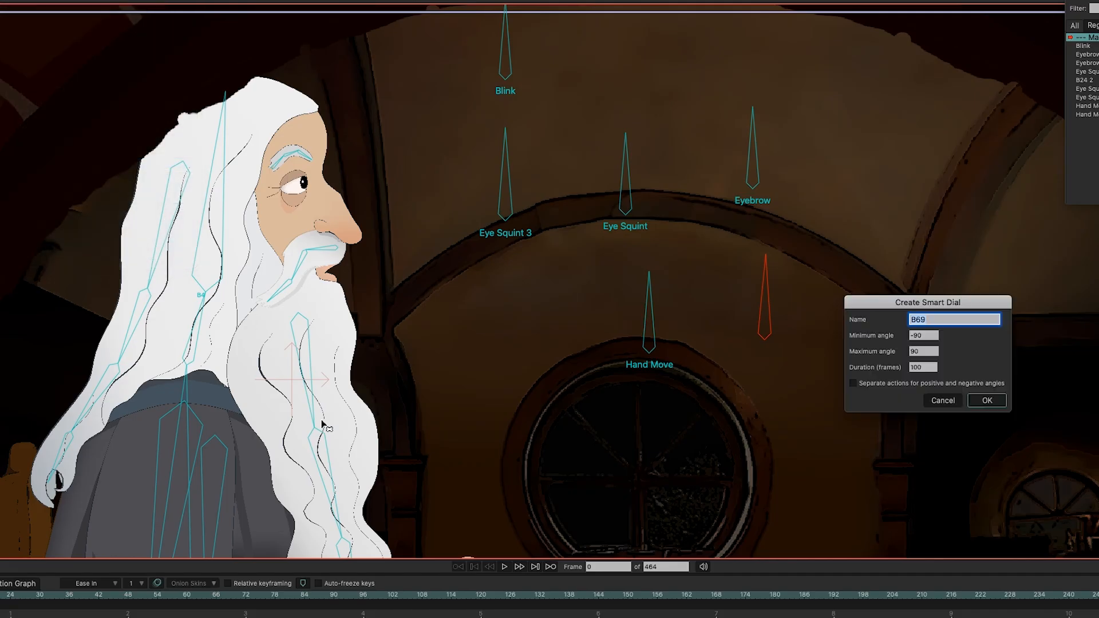
double_click(932, 367)
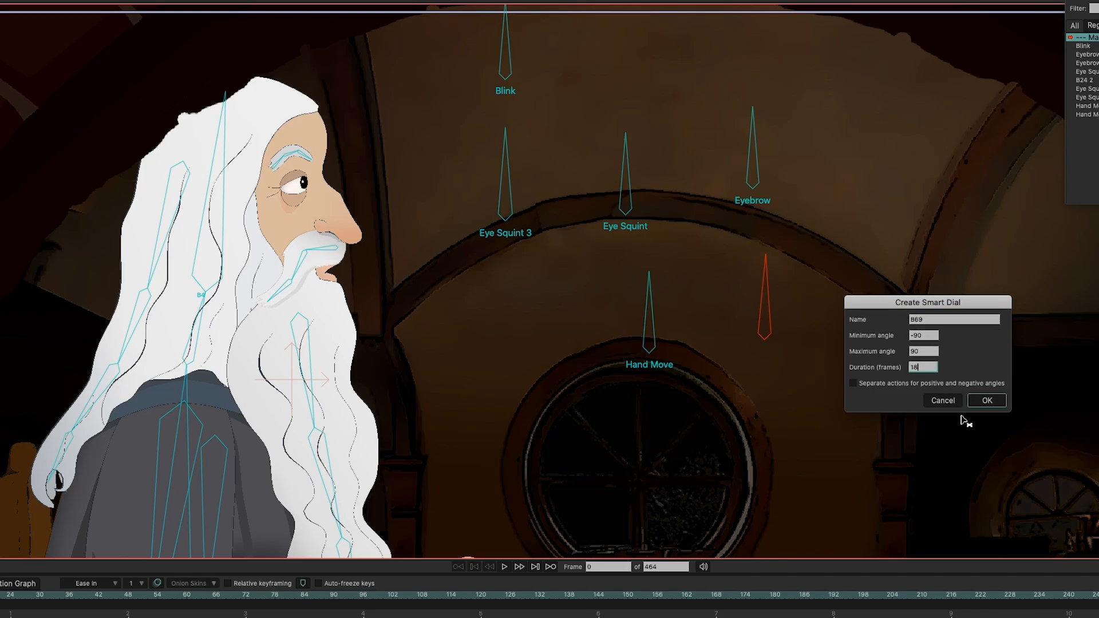
click(986, 400)
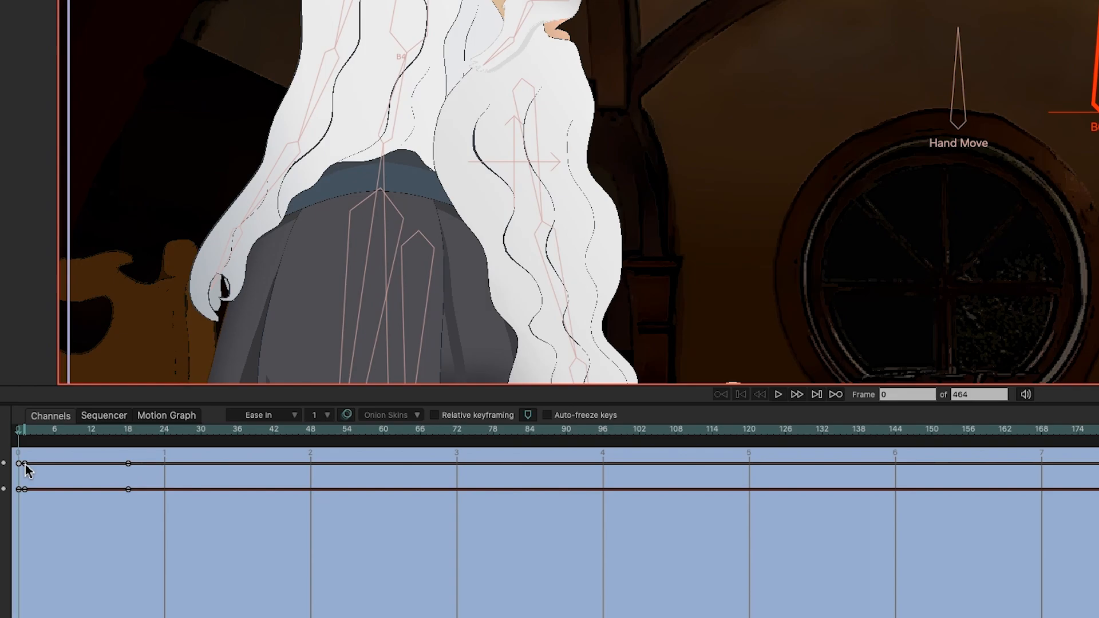
Step: Scrub through the B69 action frames and reframe the view to check its poses
click(41, 435)
drag(41, 435, 73, 445)
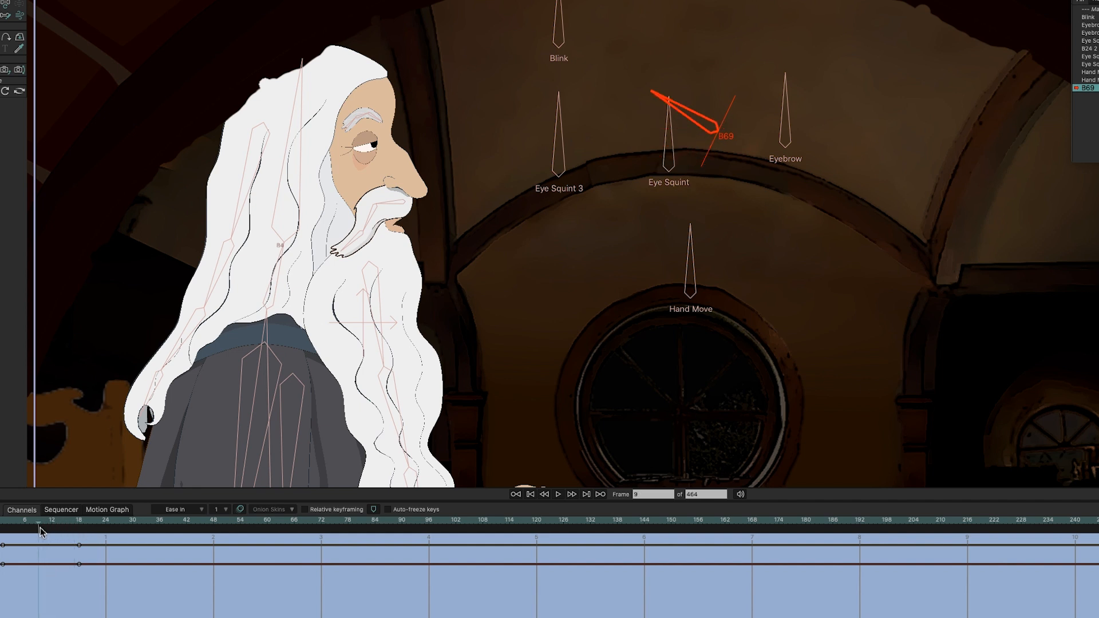
drag(40, 531, 1, 531)
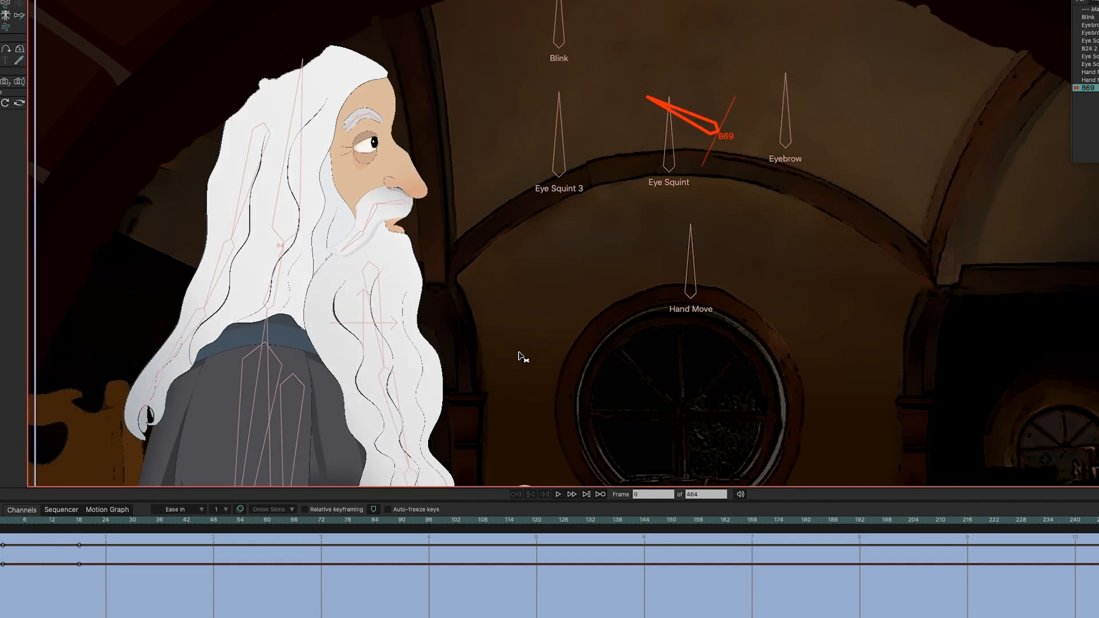
scroll(522, 356, down, 3)
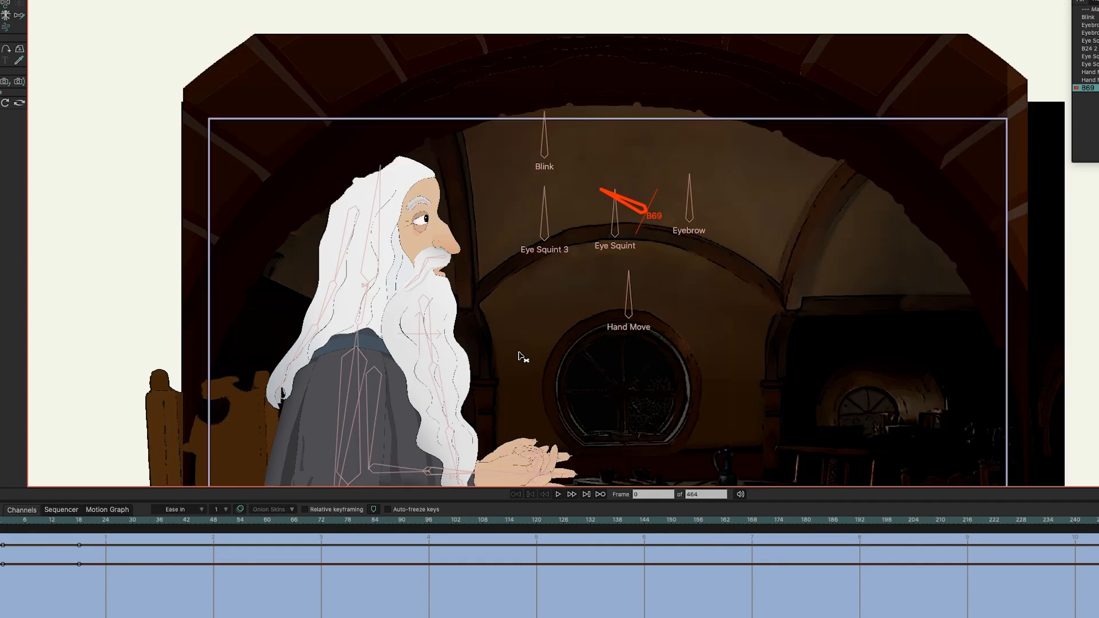
drag(561, 358, 571, 269)
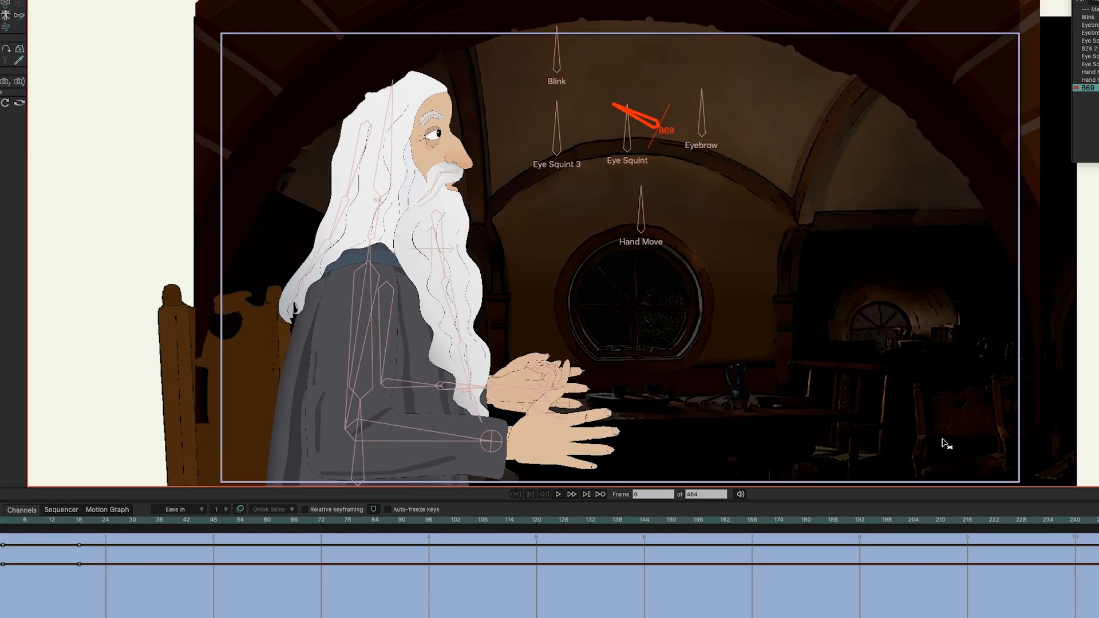
click(43, 522)
drag(84, 526, 270, 524)
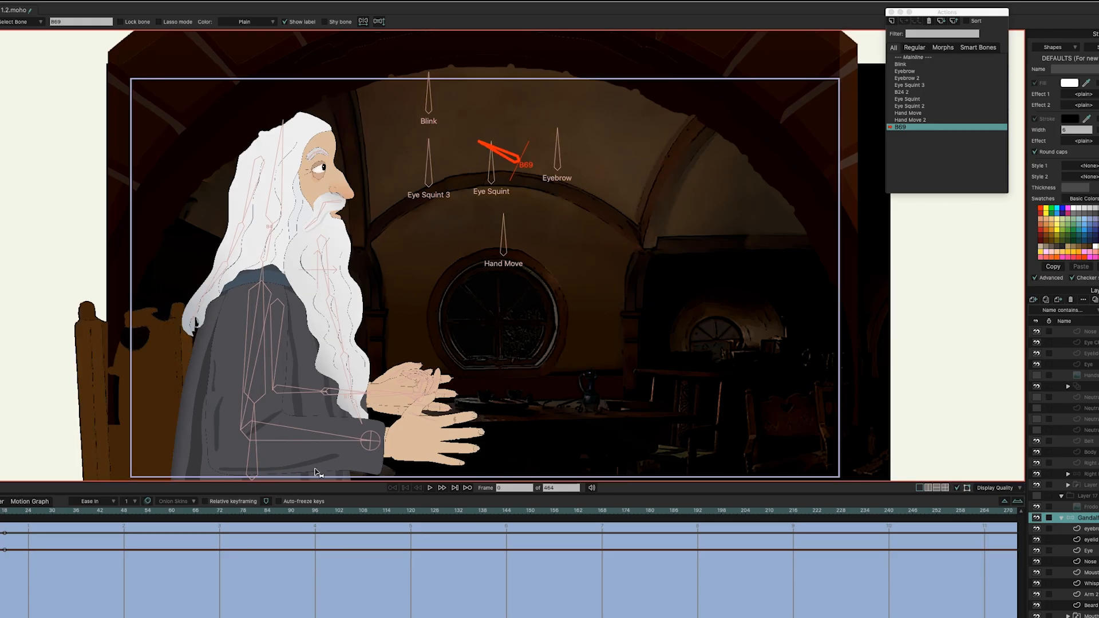
Step: Switch to Mainline, scrub to frame 63, and play from the start to check the B69 dial
click(923, 58)
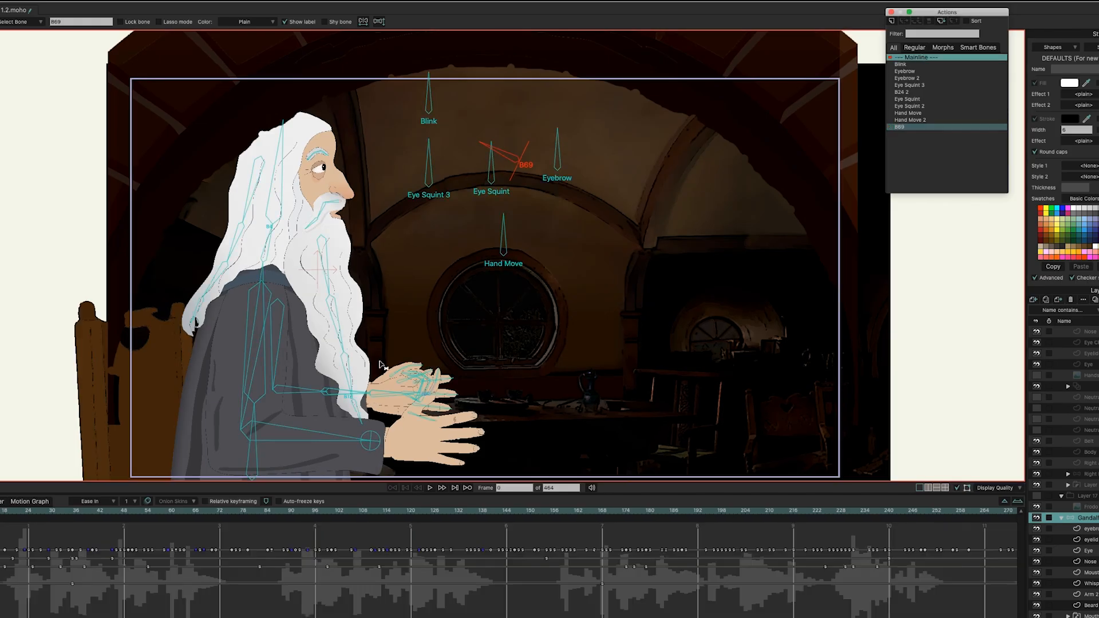
drag(4, 511, 183, 507)
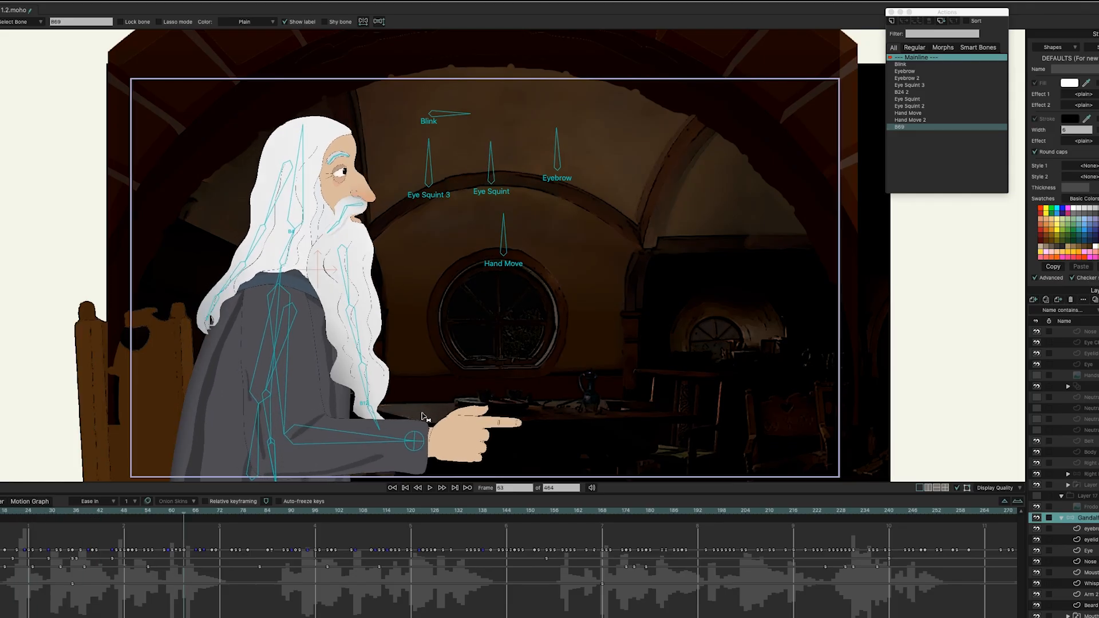
scroll(424, 417, down, 2)
drag(426, 416, 442, 312)
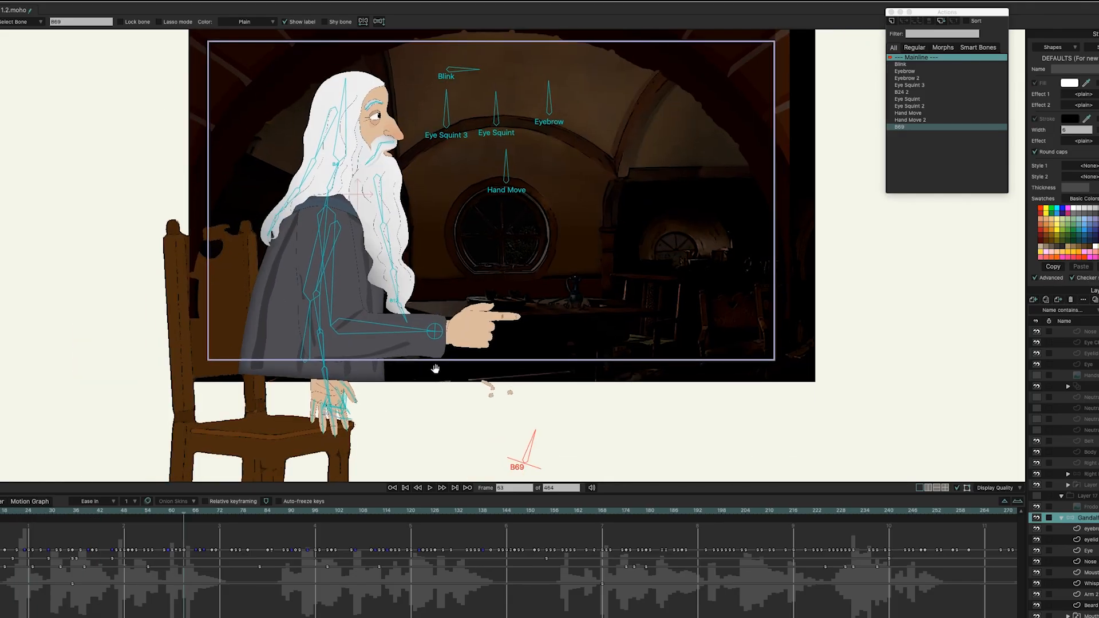
drag(435, 368, 432, 350)
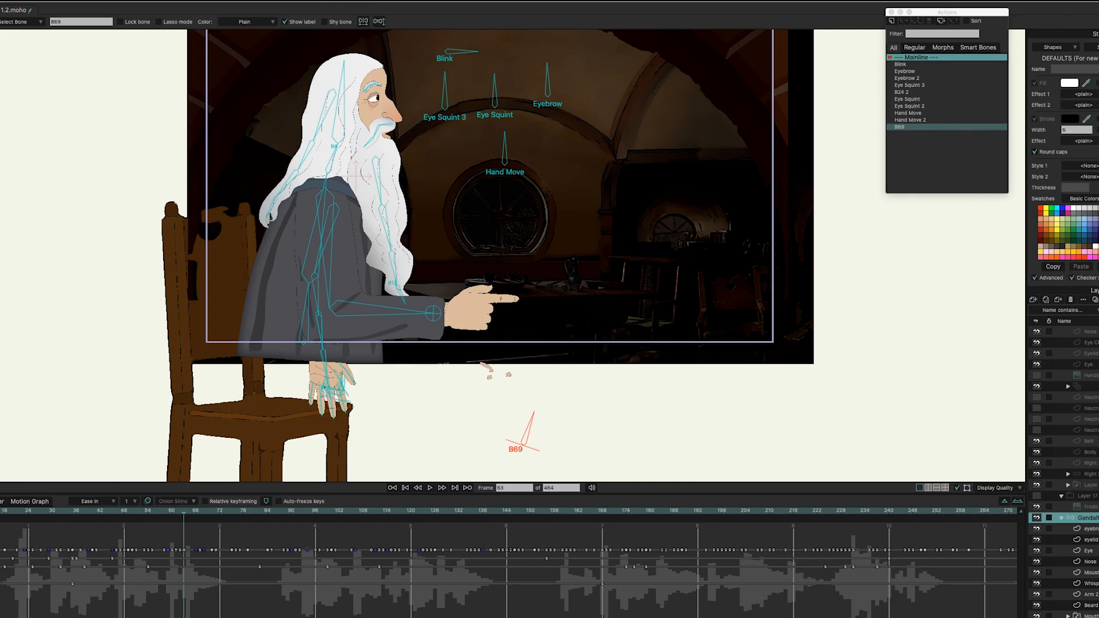
key(shift+Left)
key(space)
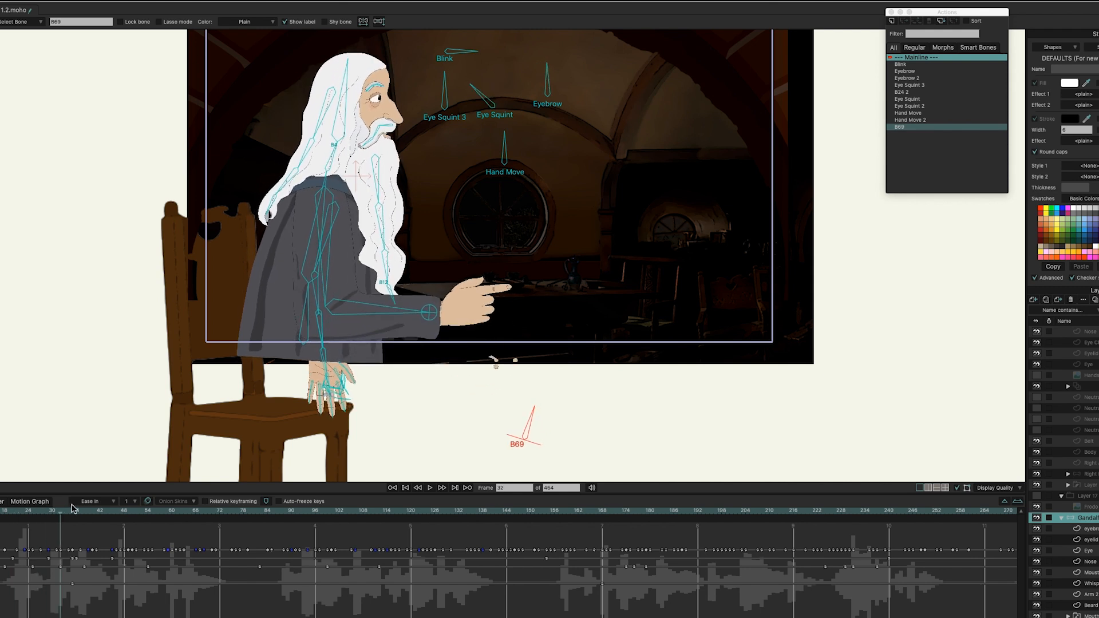
drag(111, 507, 0, 507)
scroll(442, 309, up, 2)
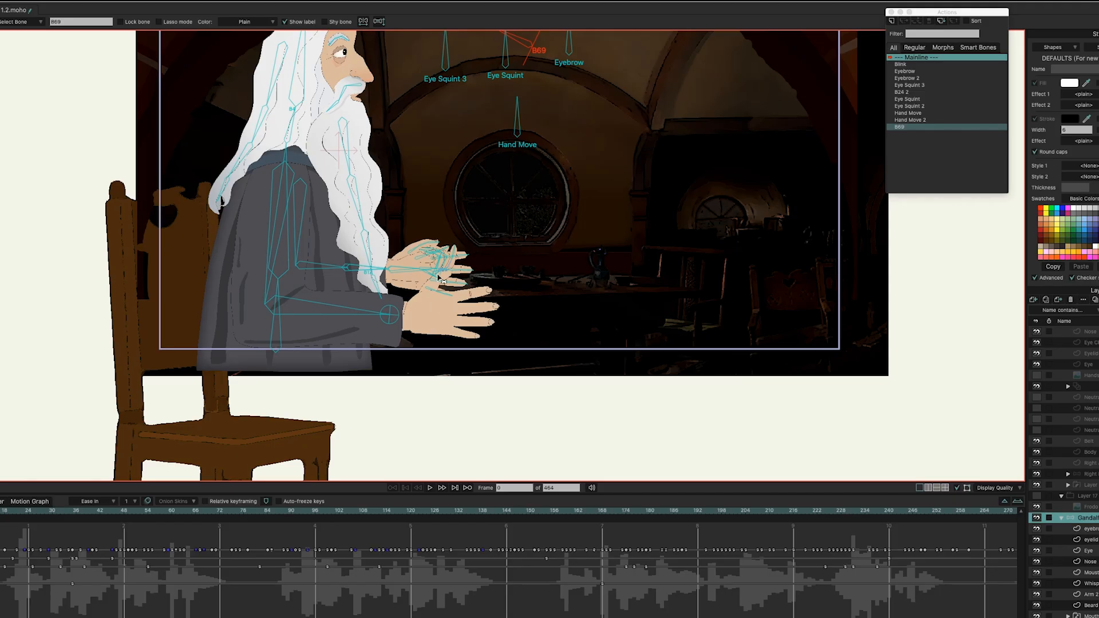
drag(564, 238, 573, 321)
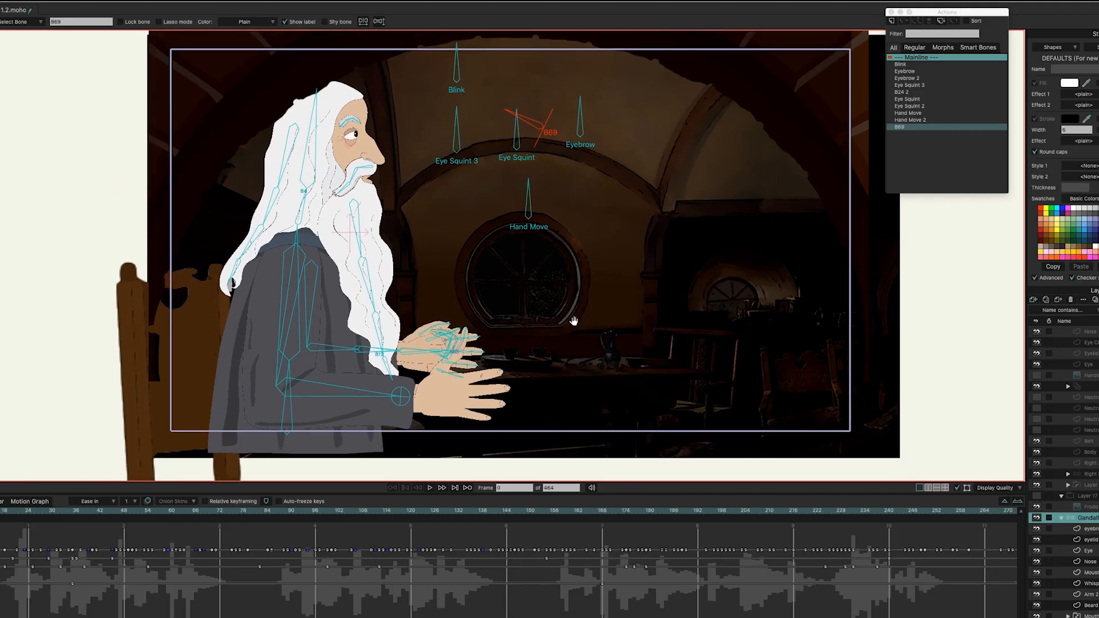
Step: Undo the B69 dial action and remove the B69 bone
key(super+z)
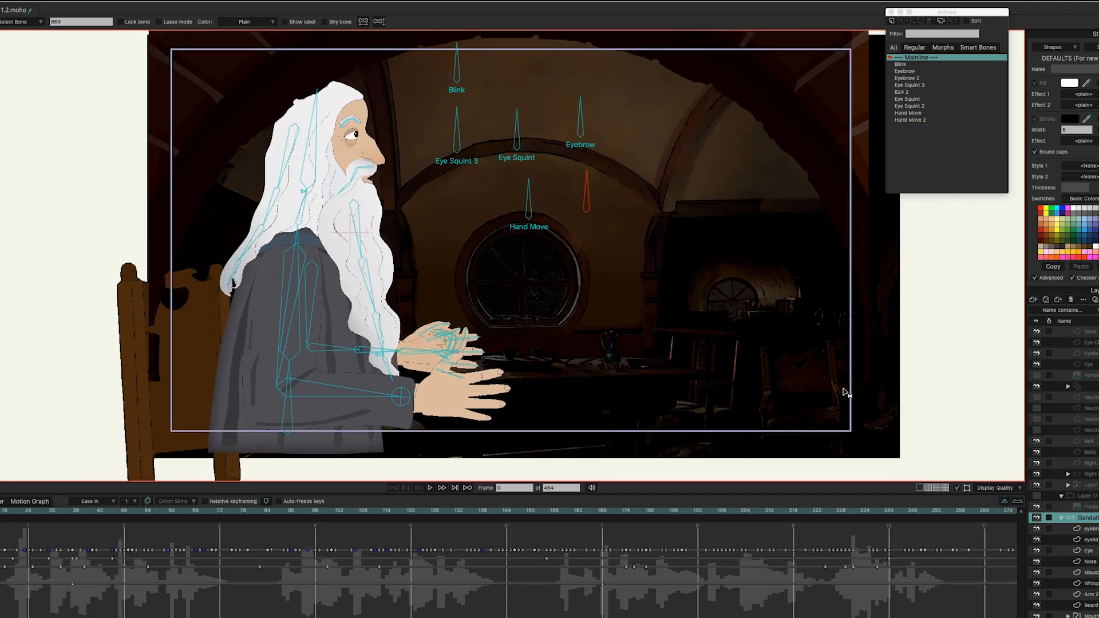
key(super+z)
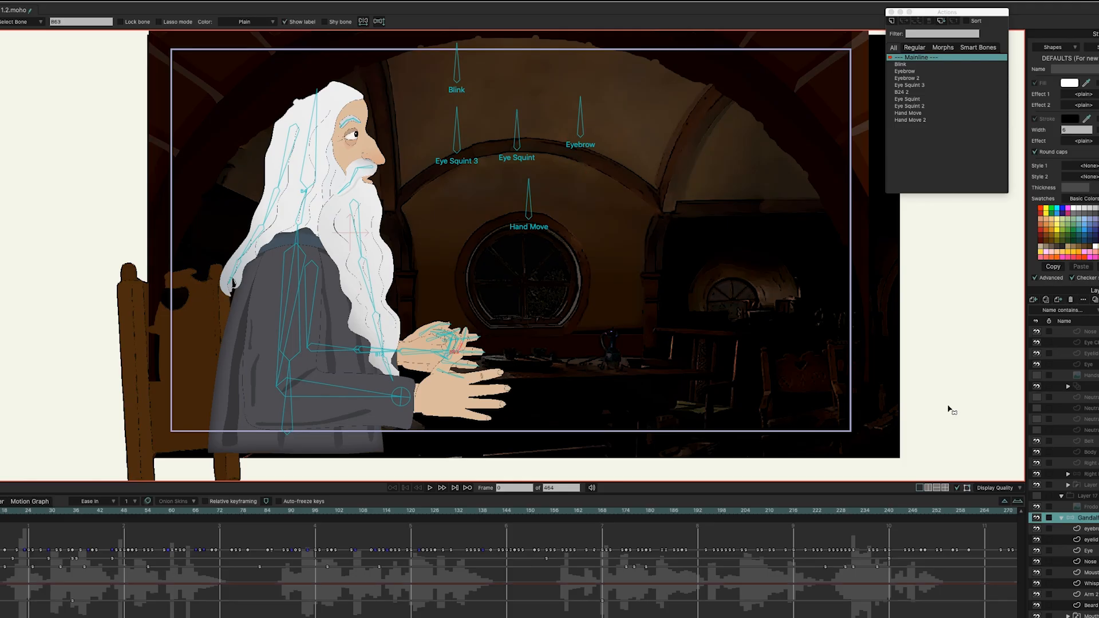
scroll(441, 355, up, 5)
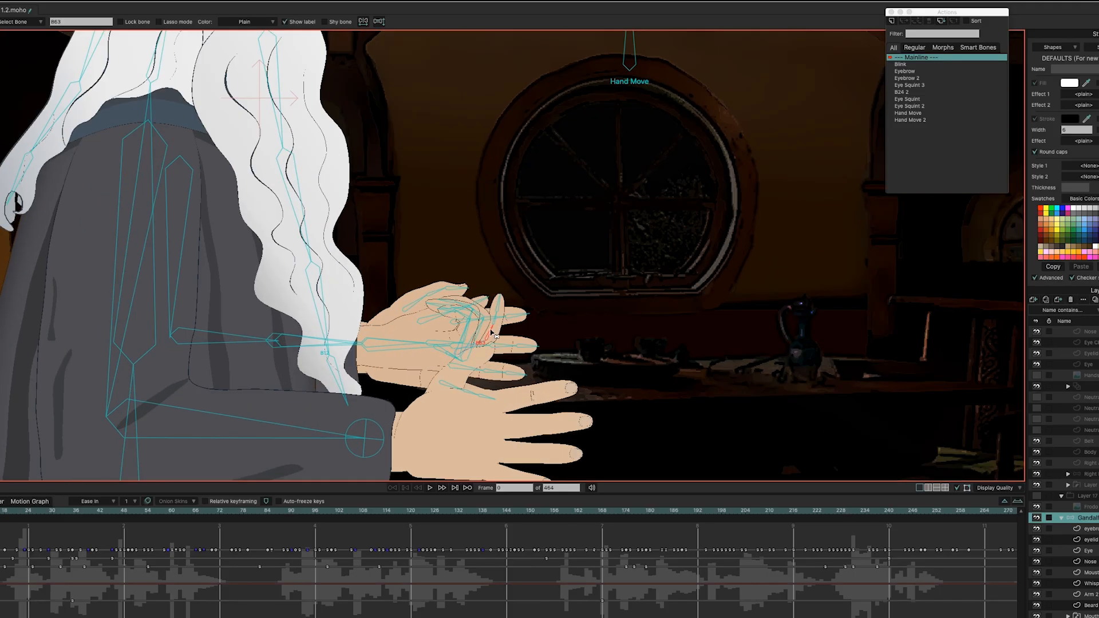
scroll(566, 326, down, 5)
Step: Recentre the view on Gandalf and draw a new upright bone right of Hand Move
drag(621, 309, 568, 353)
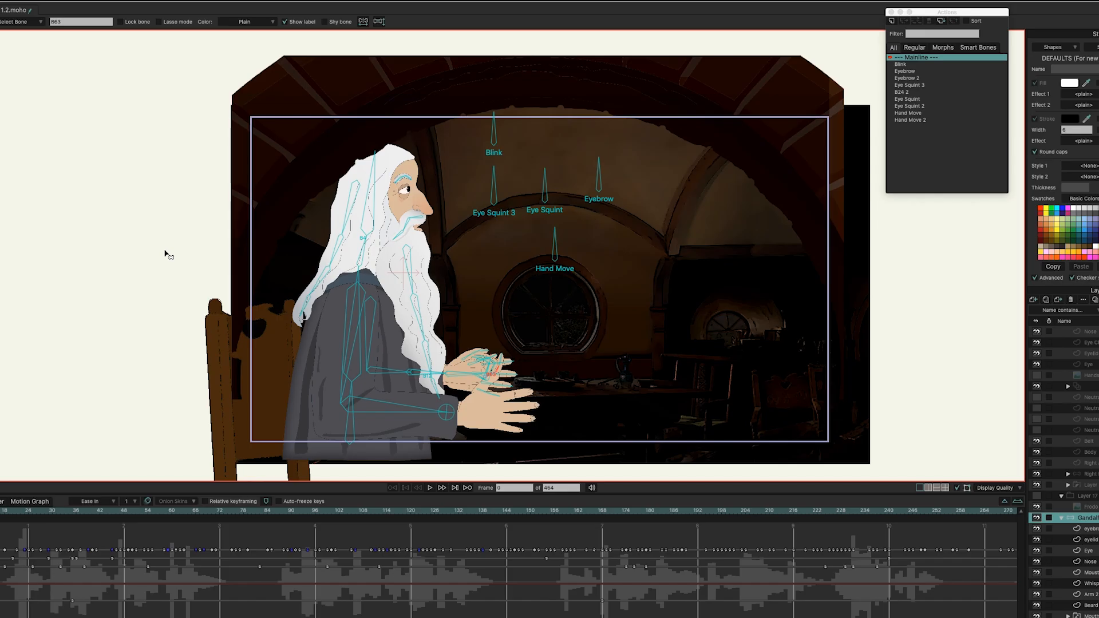
scroll(236, 259, up, 2)
drag(235, 256, 44, 239)
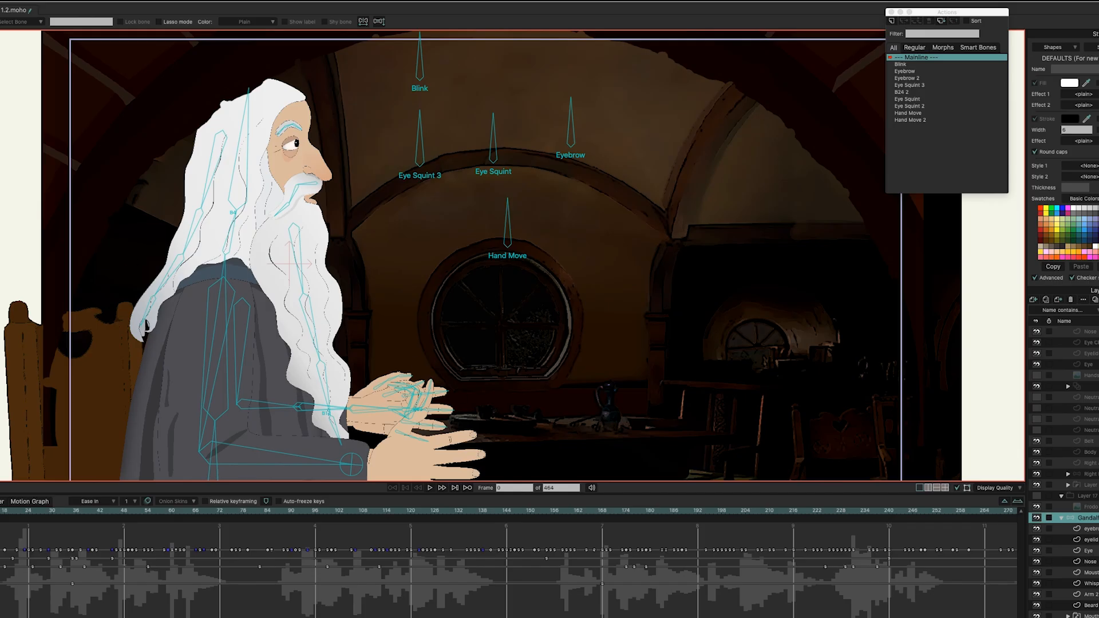
key(a)
drag(586, 246, 587, 199)
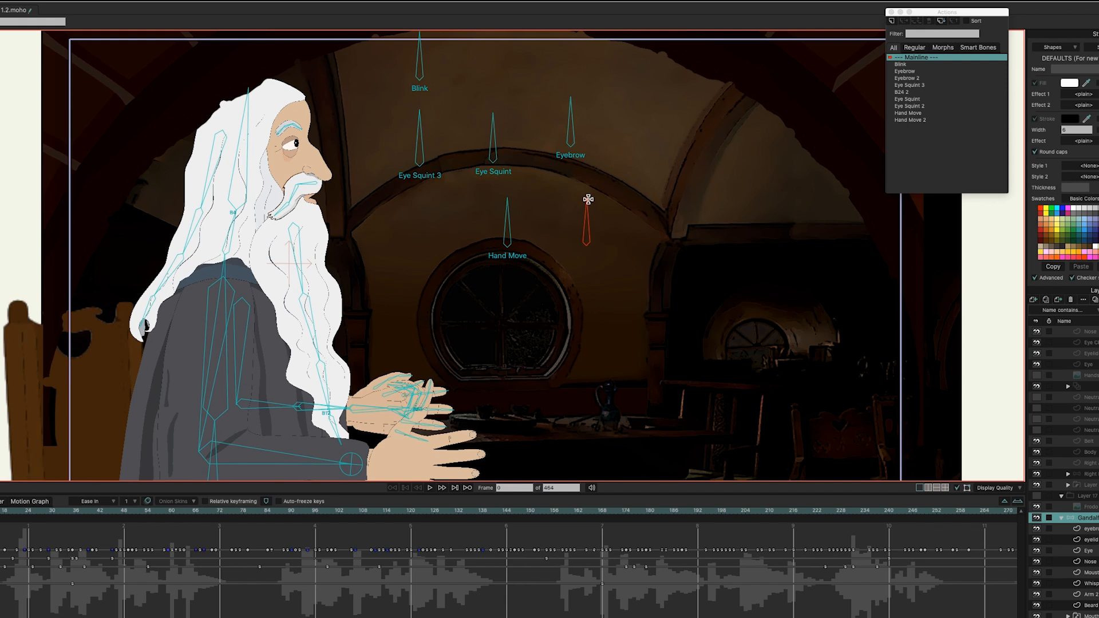
Step: Make the new bone a smart dial, creating bone B69 with its matching action
click(30, 1)
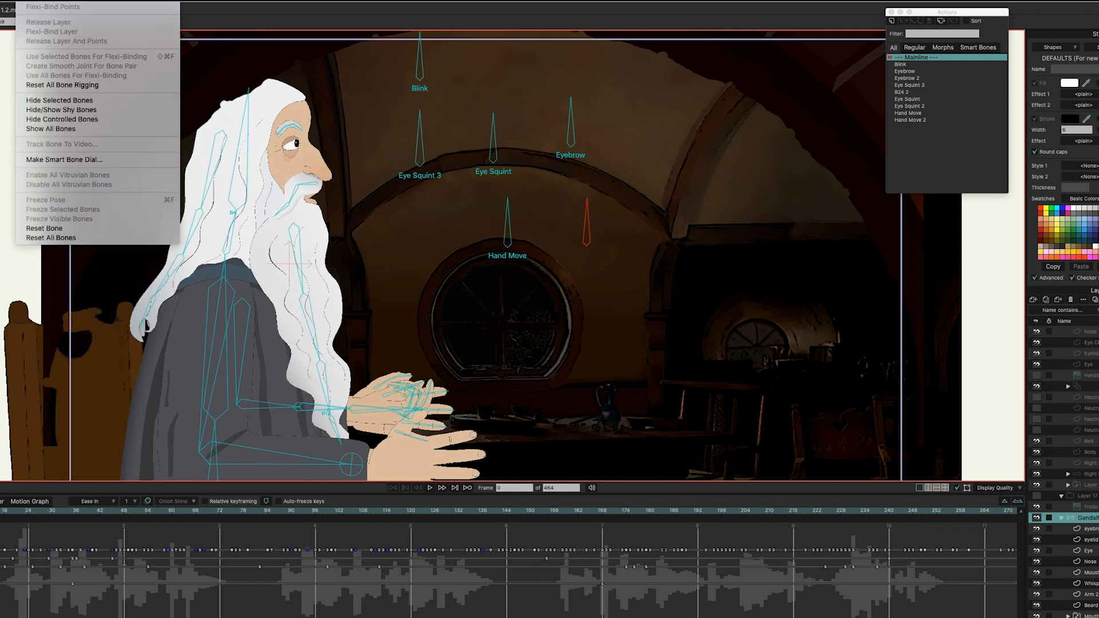
click(79, 161)
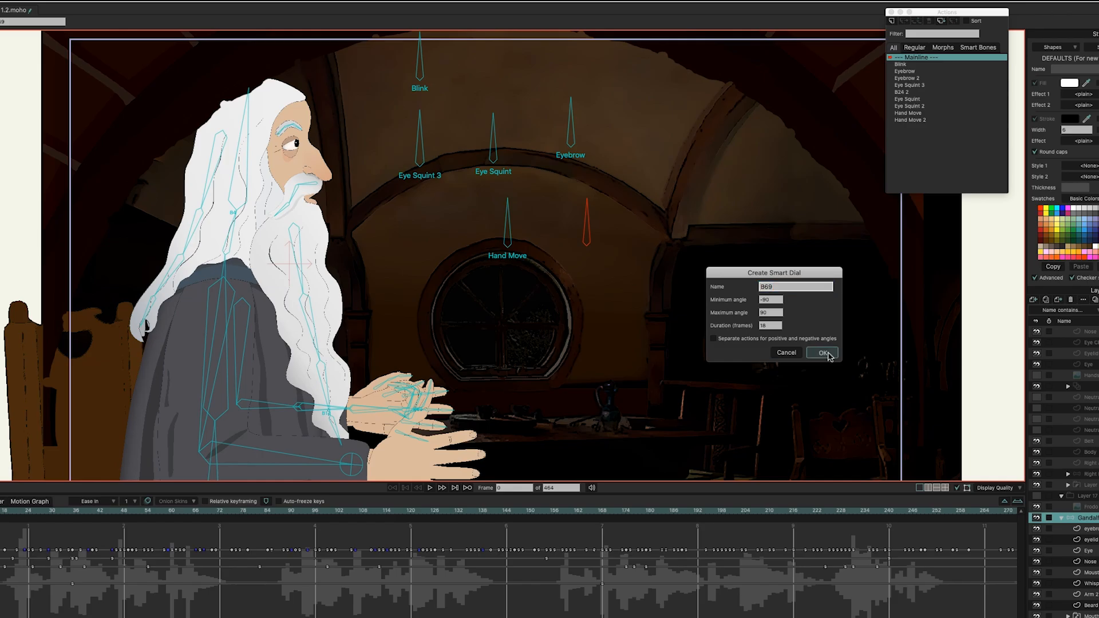
click(822, 353)
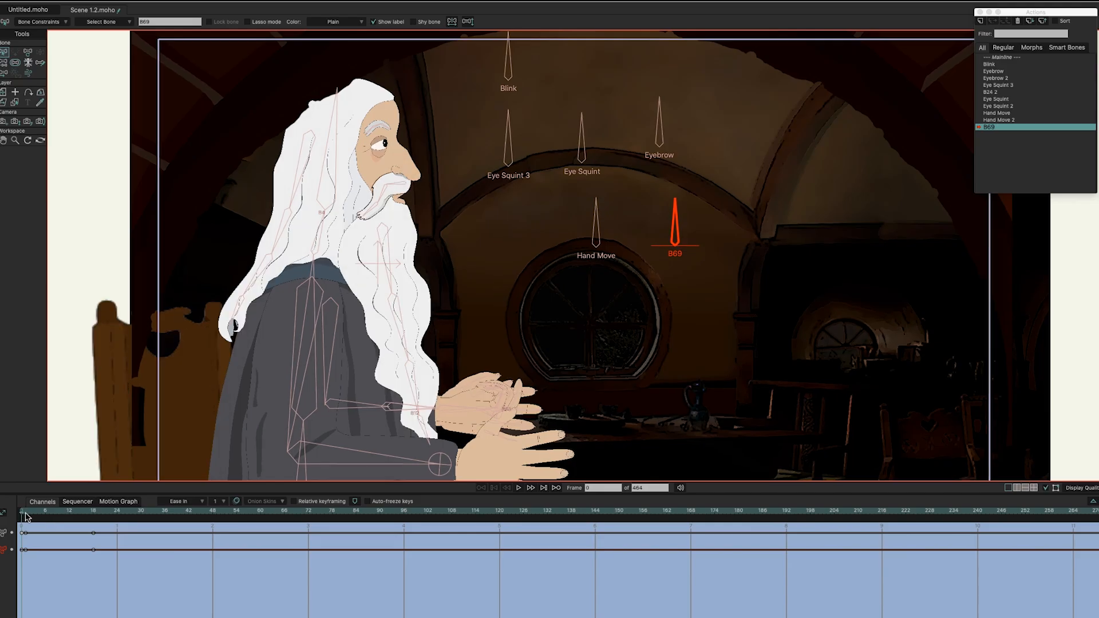
Step: Scrub the B69 action to about frame 20 and back to its start, watching the eyelids half-close
click(48, 518)
drag(47, 518, 20, 516)
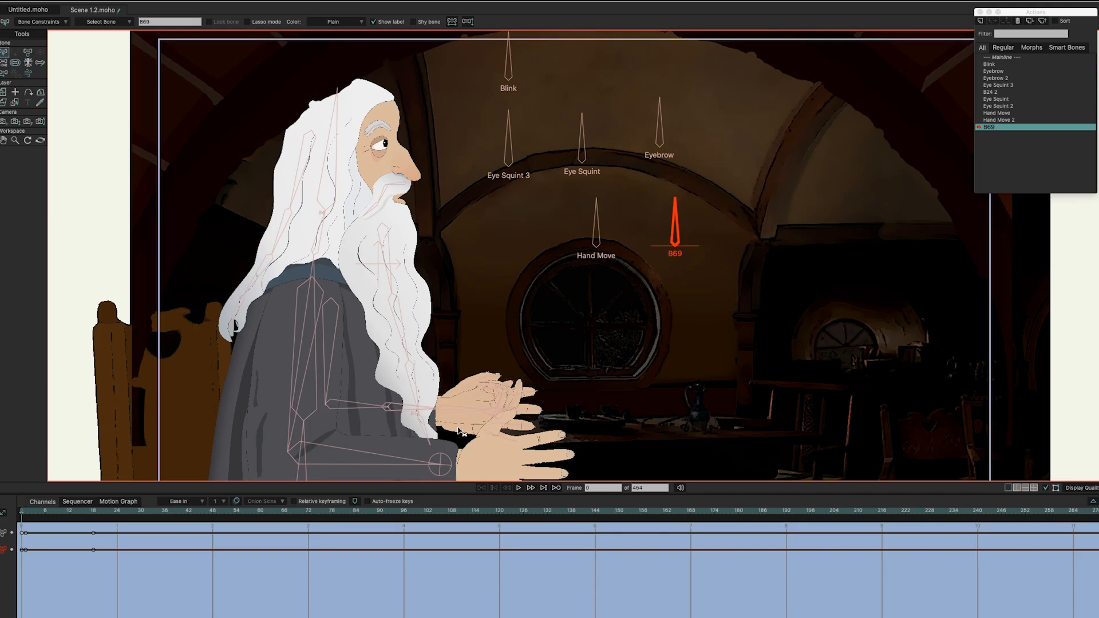
drag(25, 512, 73, 518)
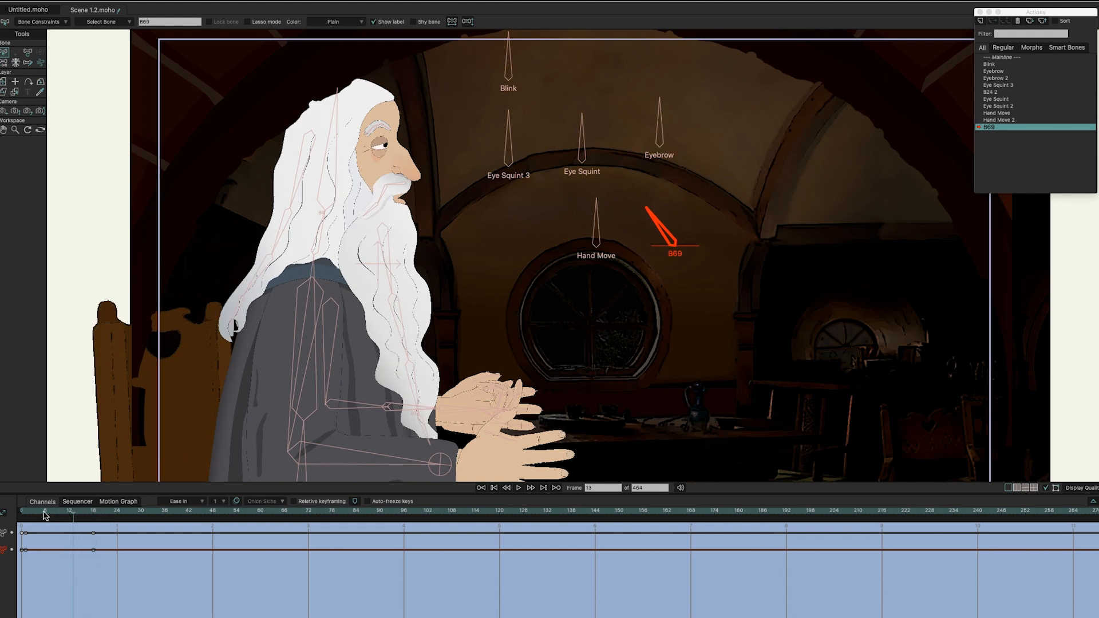
drag(45, 515, 22, 515)
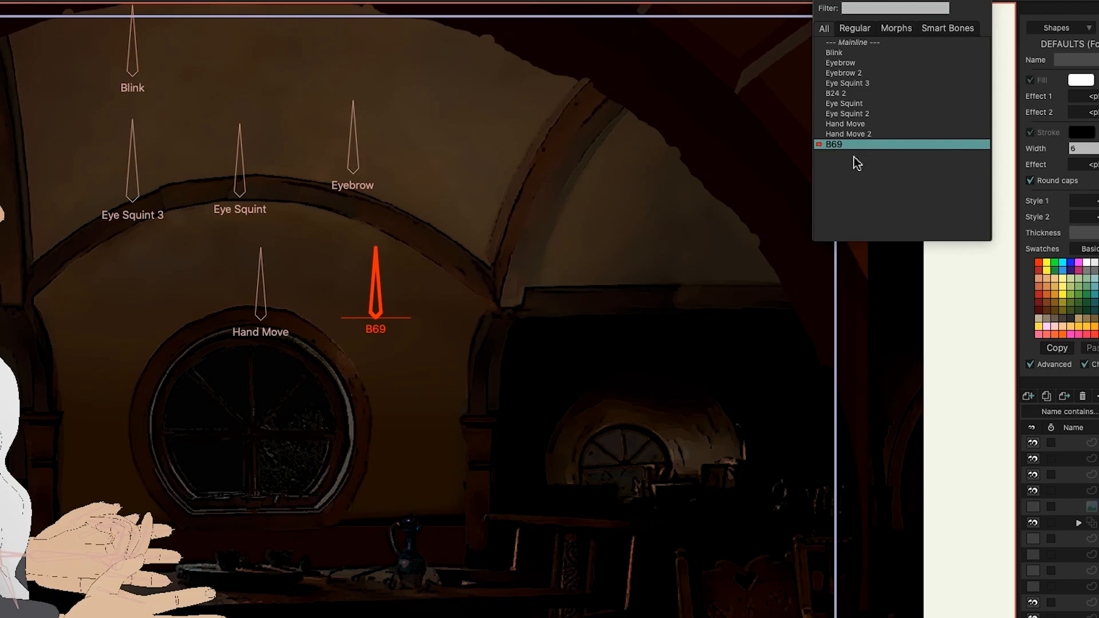
Step: Remove the B69 action and bone, then open Blink and scrub to frame 15 to watch the eyes close
key(ctrl+z)
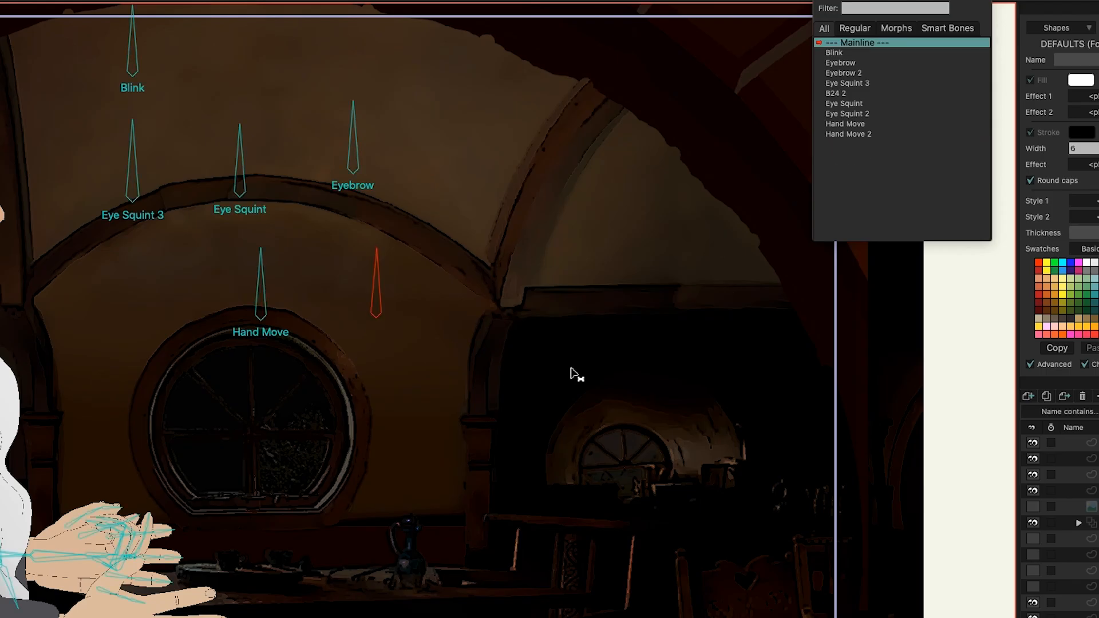
key(ctrl+z)
click(835, 52)
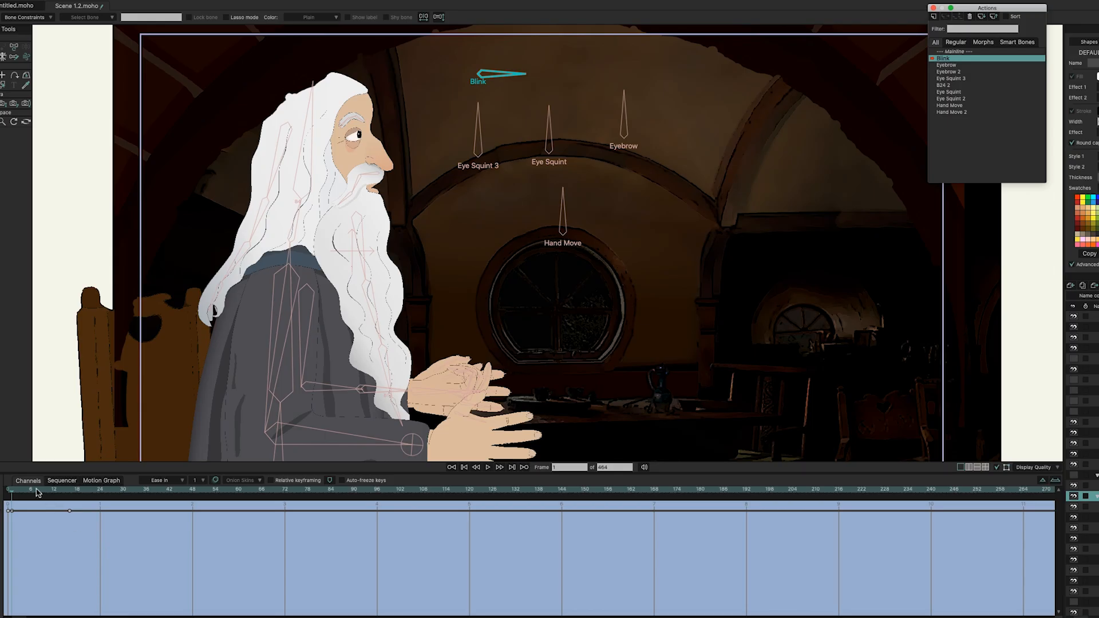
drag(38, 492, 5, 497)
scroll(415, 372, up, 2)
drag(423, 237, 445, 383)
mouse_move(17, 494)
mouse_down()
mouse_move(196, 507)
mouse_move(2, 488)
mouse_up()
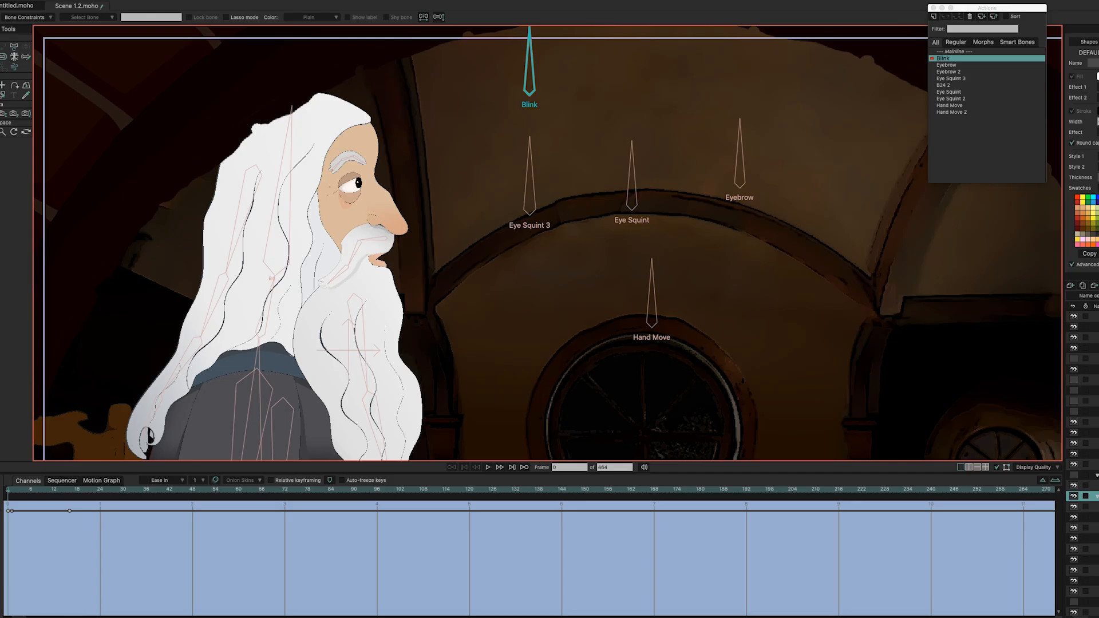
Step: Scrub the Blink action to preview the eyes closing, then return to its first frame
drag(13, 488, 69, 502)
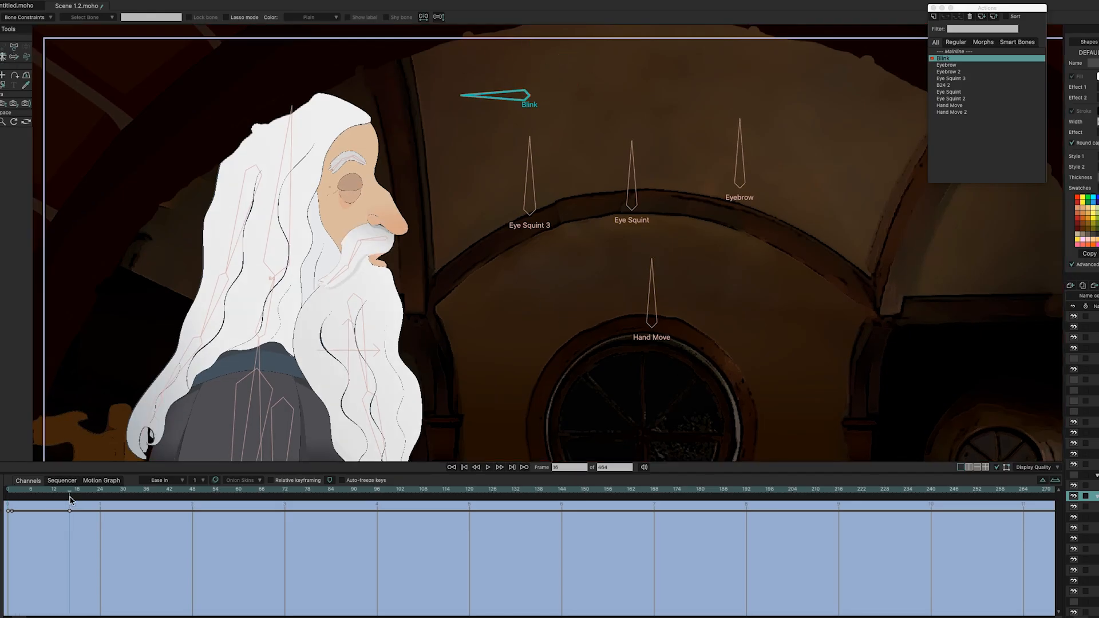
scroll(510, 308, up, 3)
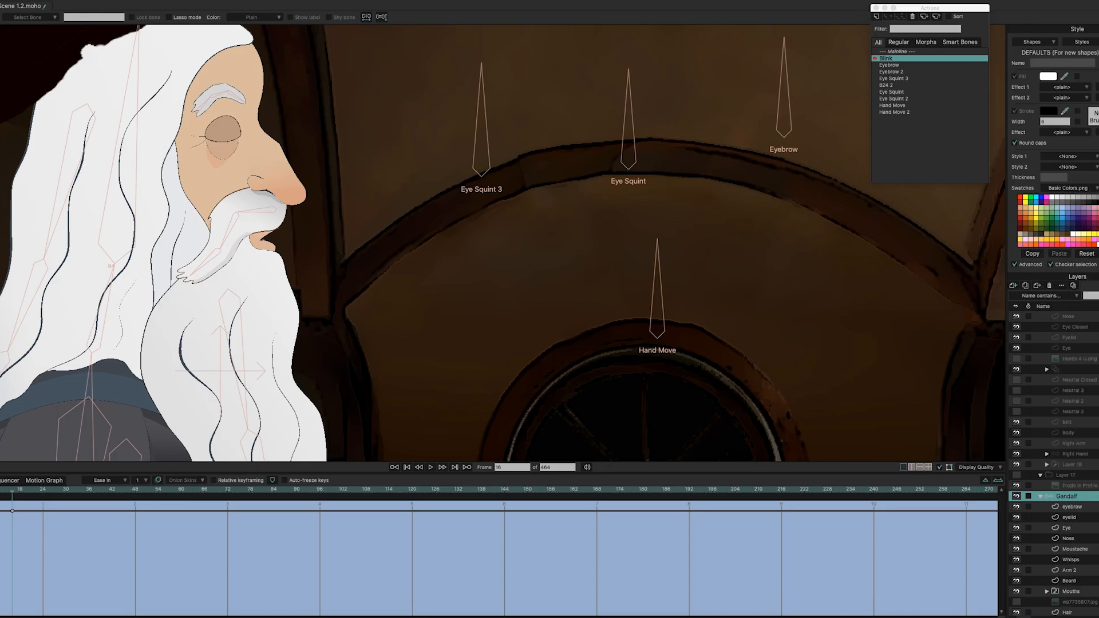
click(8, 491)
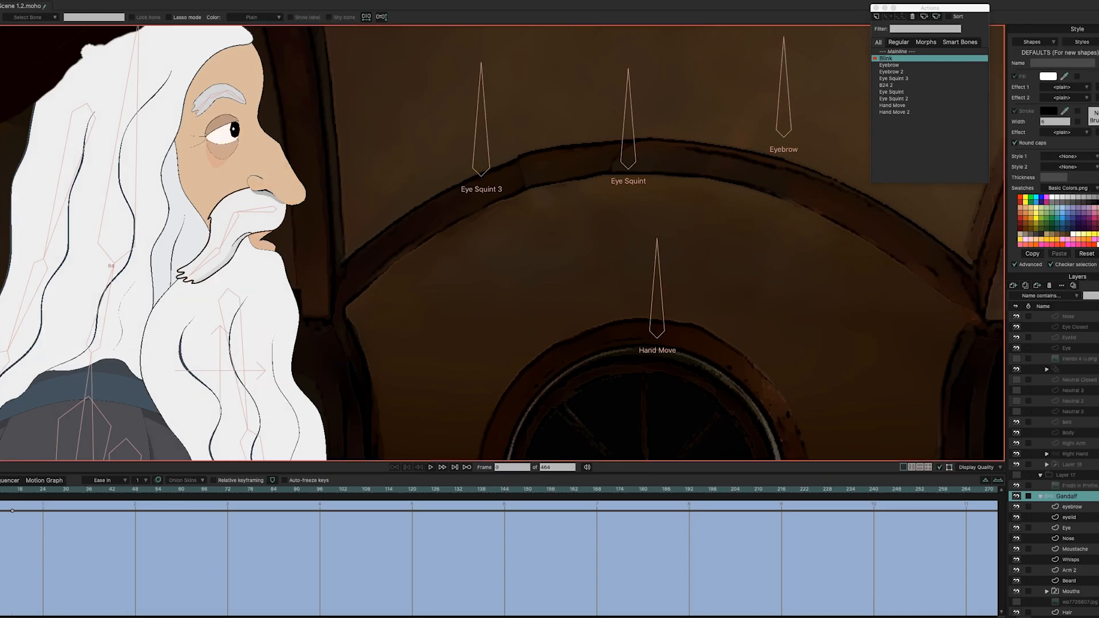
Step: Open and cancel the eyelid layer's settings, then step and scrub frames to watch the eyelid close
double_click(1086, 518)
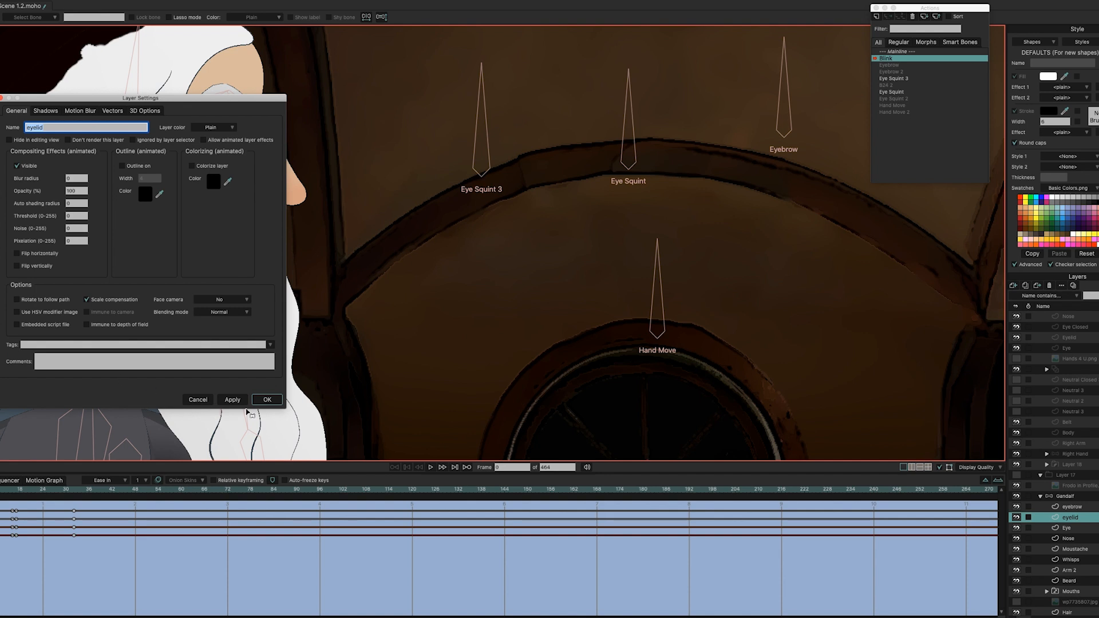
click(198, 400)
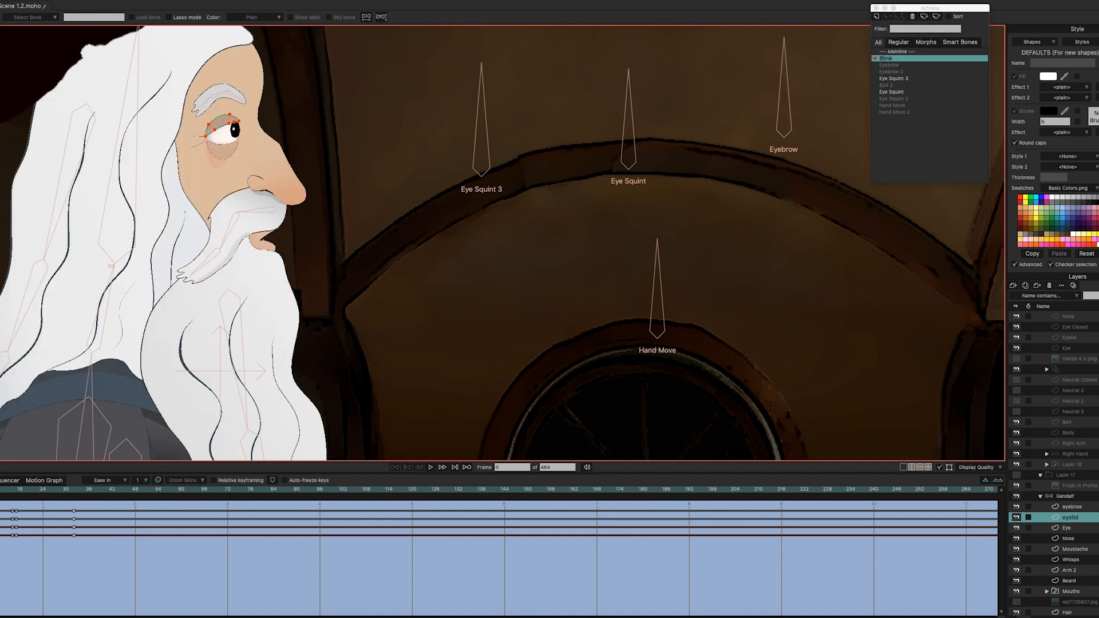
key(Right)
drag(0, 489, 0, 488)
scroll(426, 343, down, 3)
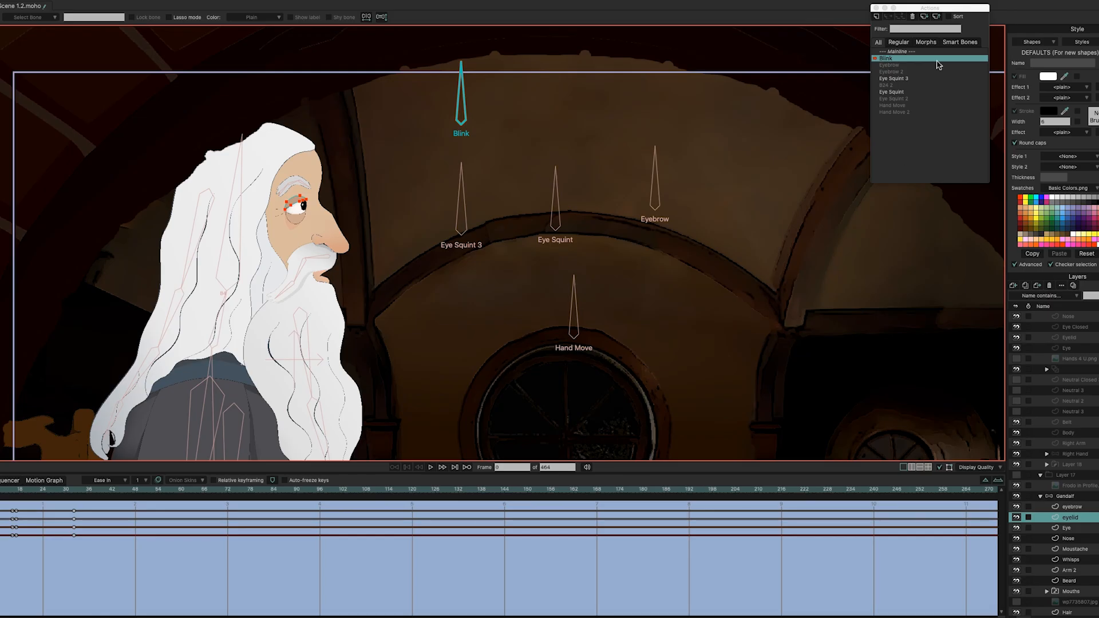
Step: Switch to Mainline, preview its opening frames, and select the Gandalf layer to show its keys
click(906, 52)
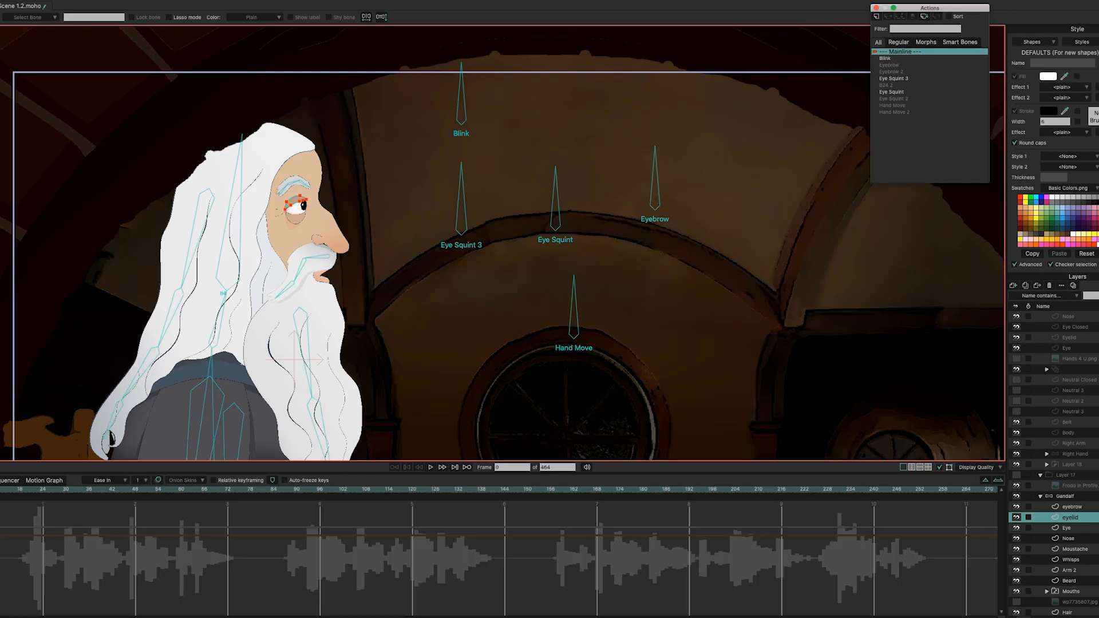
drag(0, 489, 220, 507)
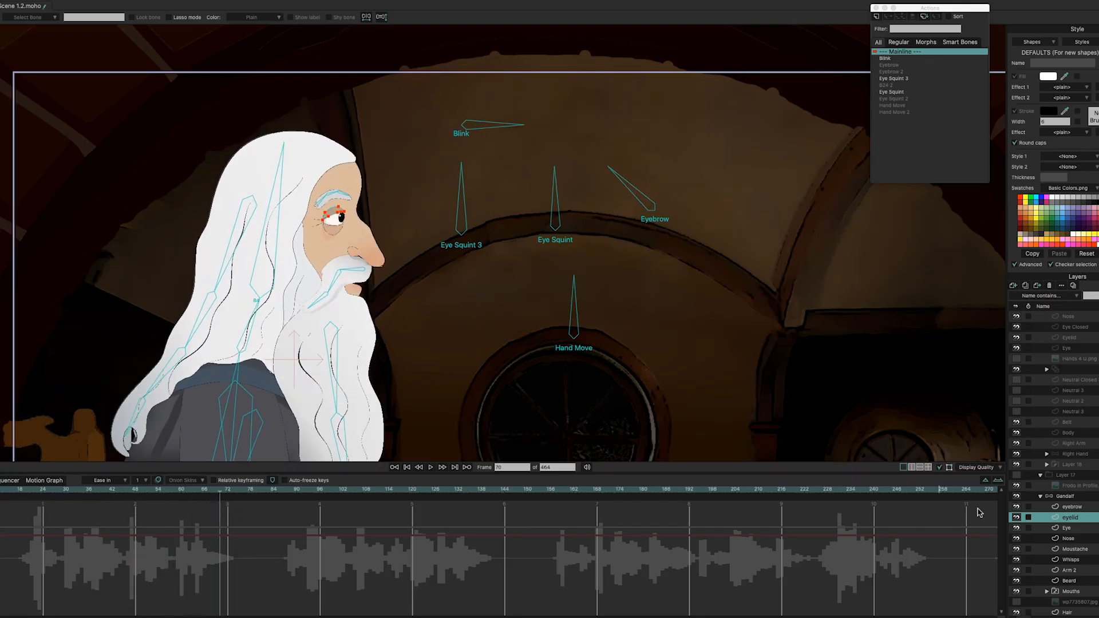
click(1094, 497)
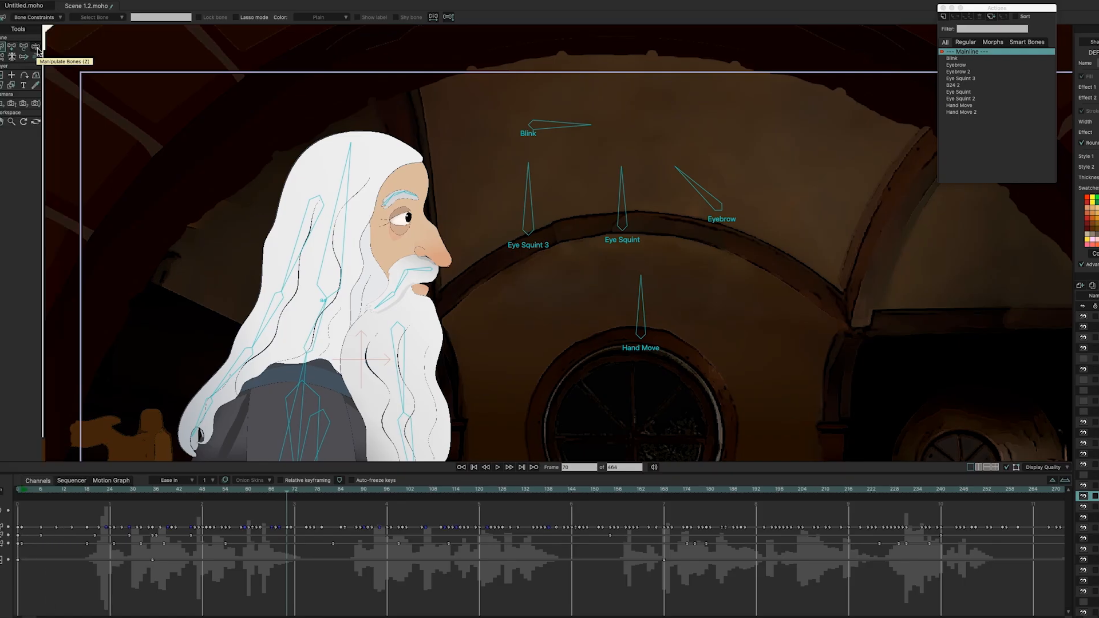
Step: With Manipulate Bones, rotate the Blink bone upright at frame 70, play back from frame 33, then rewind to frame 0
click(37, 50)
drag(587, 129, 464, 139)
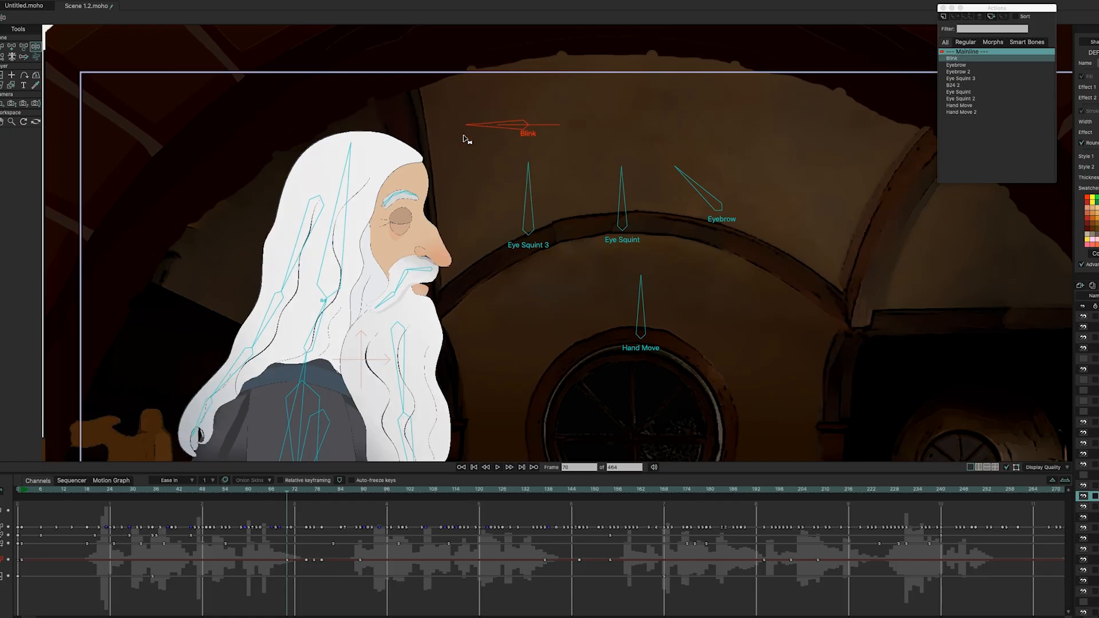
drag(292, 494, 138, 493)
key(space)
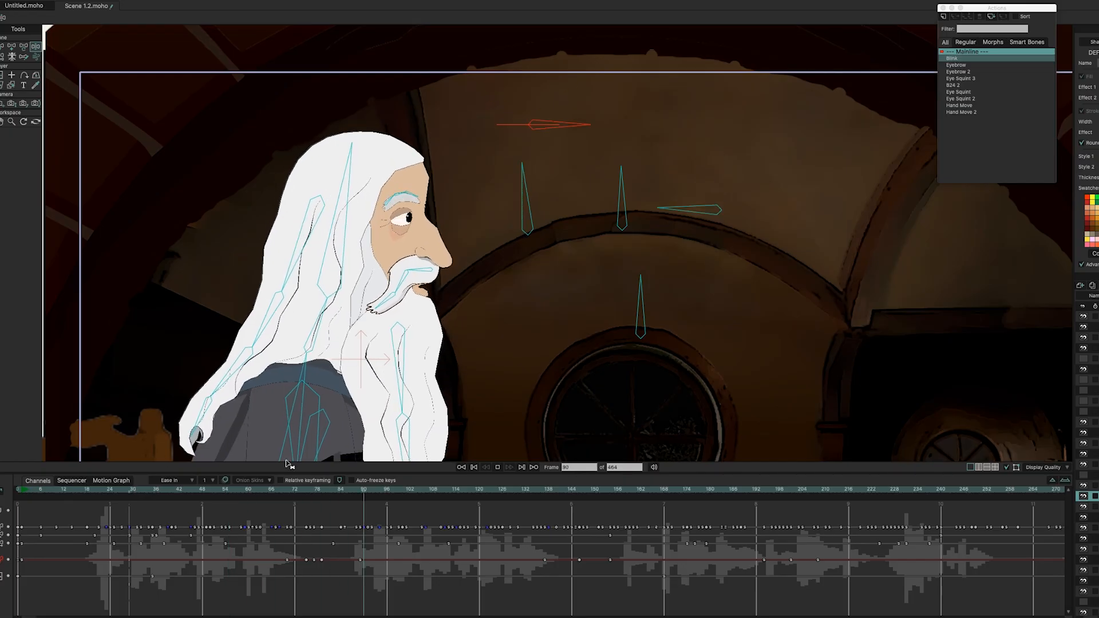
key(space)
key(Return)
scroll(1096, 368, up, 6)
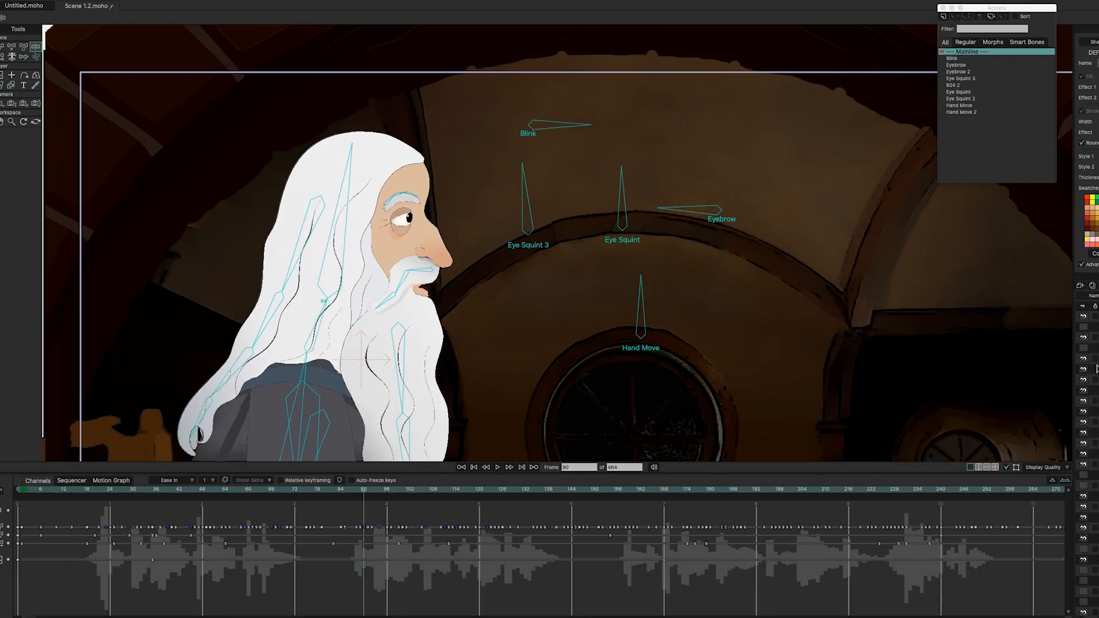
click(25, 492)
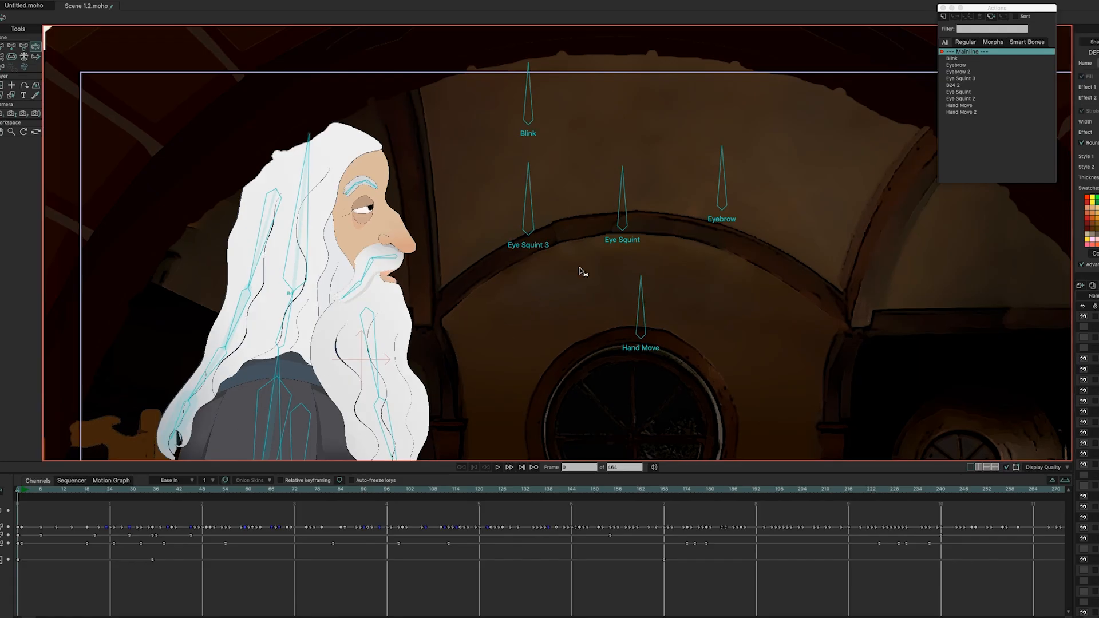
Step: Select the Eye Squint 3 bone, open its action, and scrub frames 4 to 18 to preview the squint
click(532, 231)
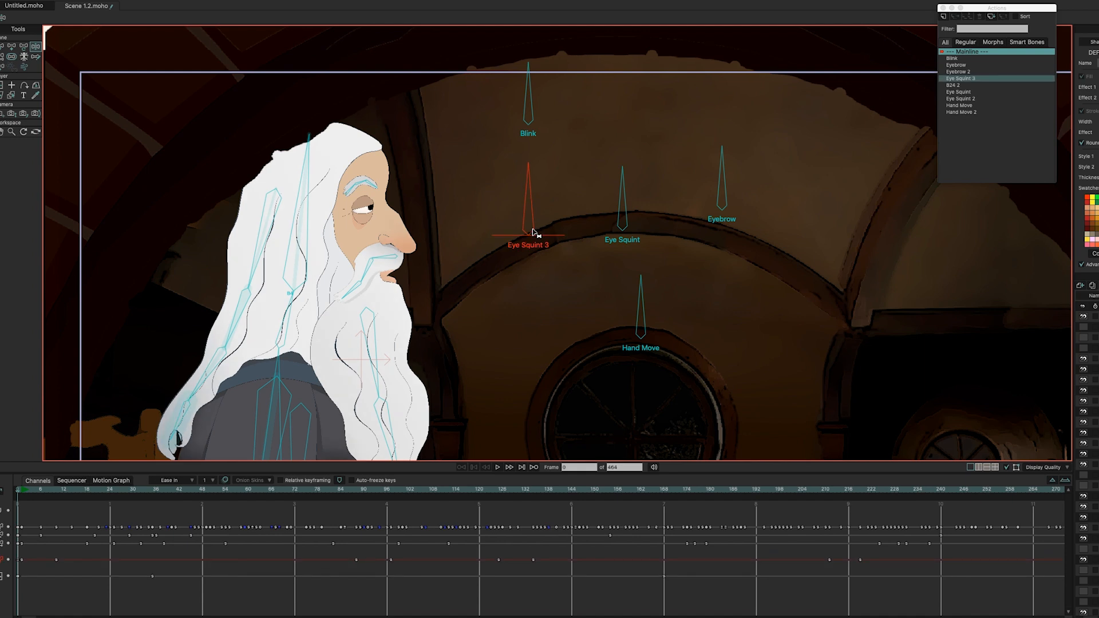
double_click(971, 80)
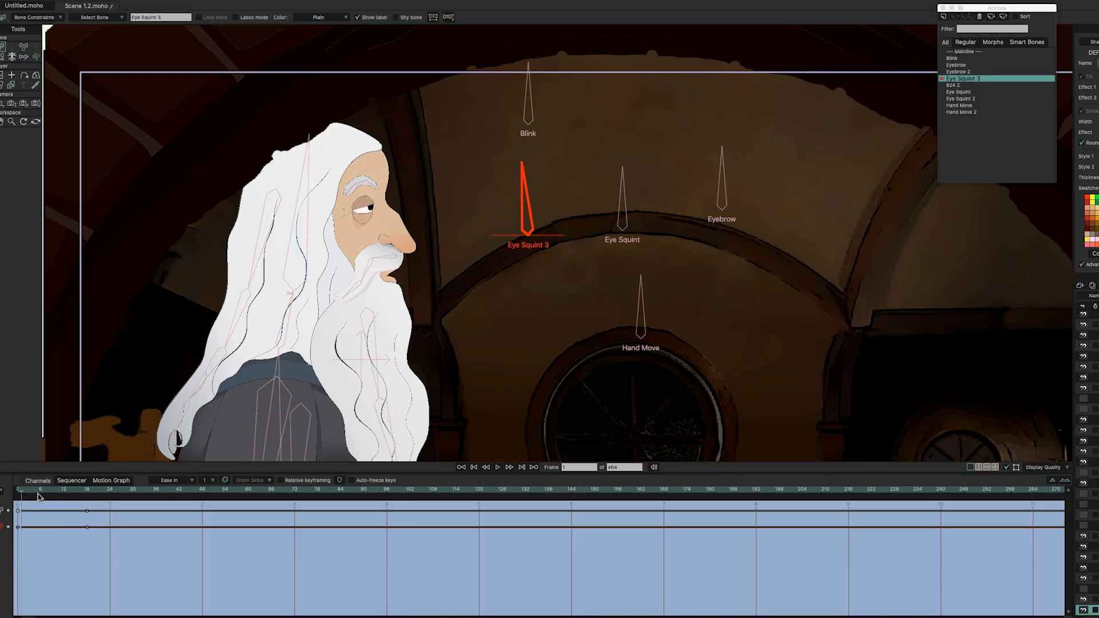
click(33, 492)
drag(48, 496, 89, 496)
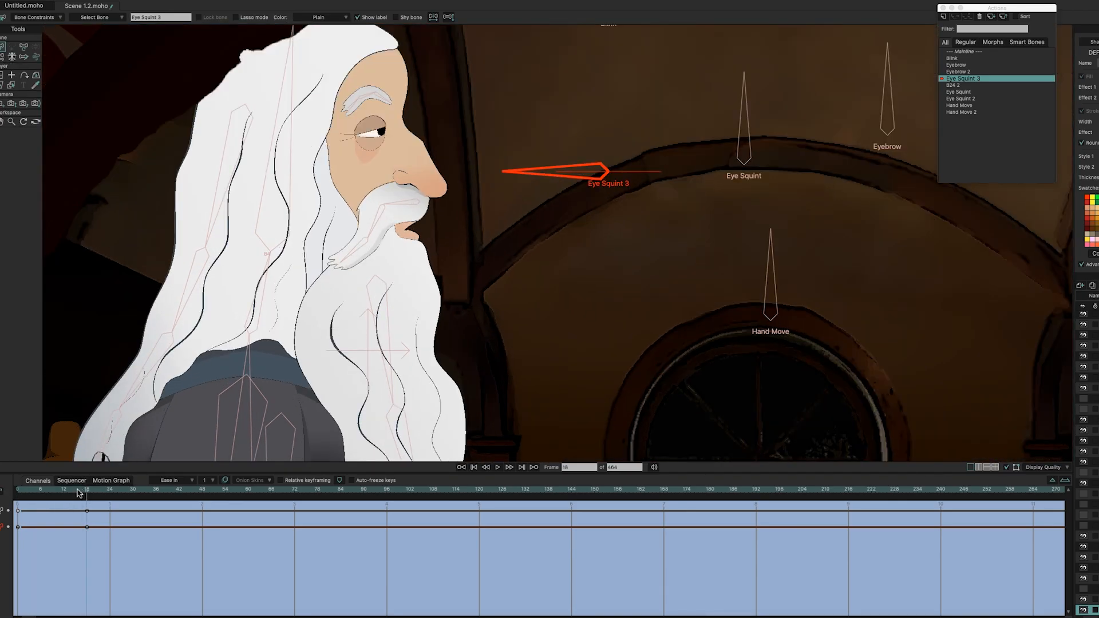
drag(79, 493, 12, 495)
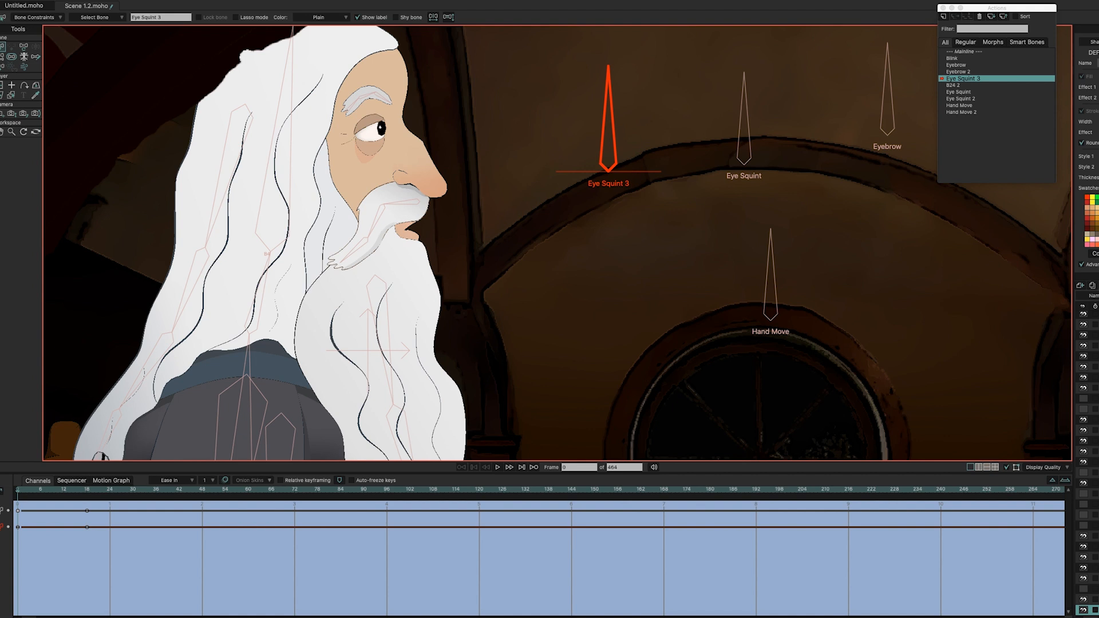
Step: Step between frames 0 and 1, nudge the canvas view, and scrub the squint again
key(Right)
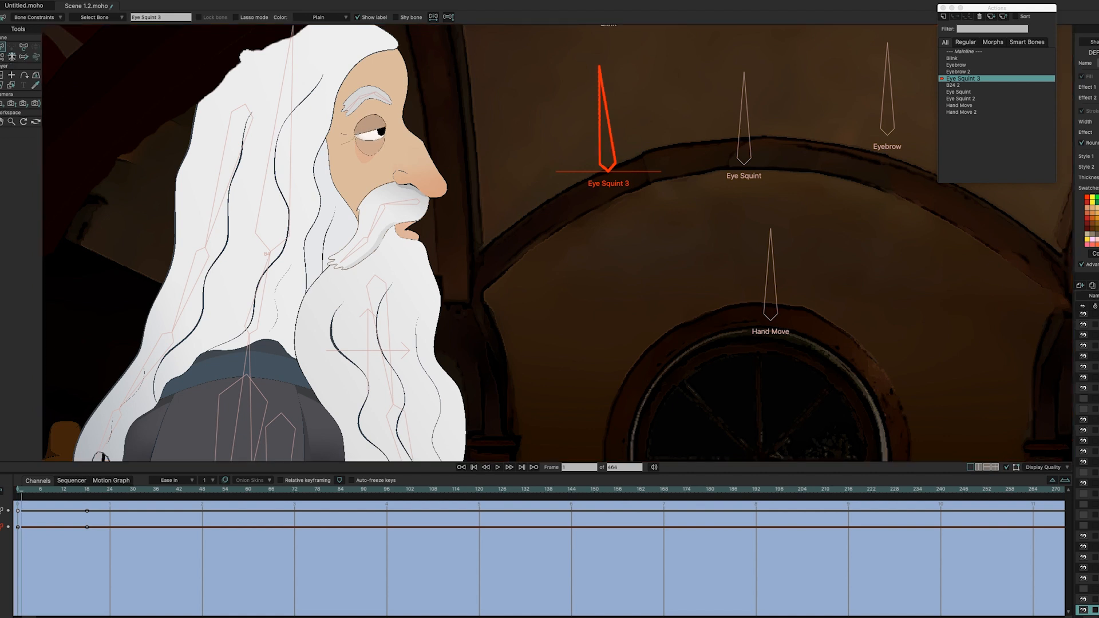
key(Left)
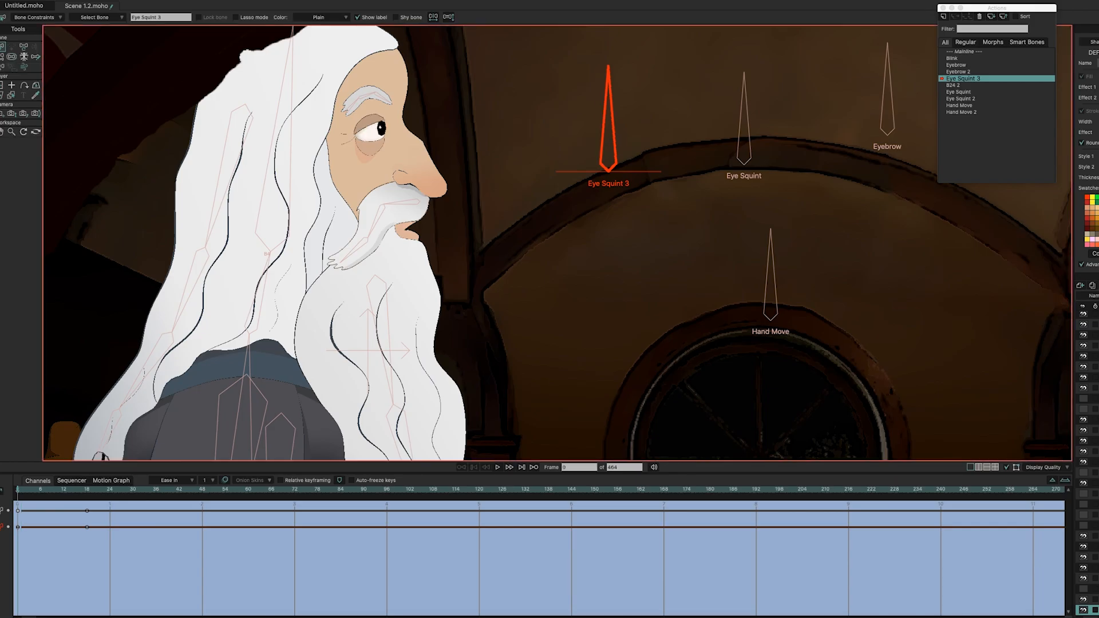
key(Right)
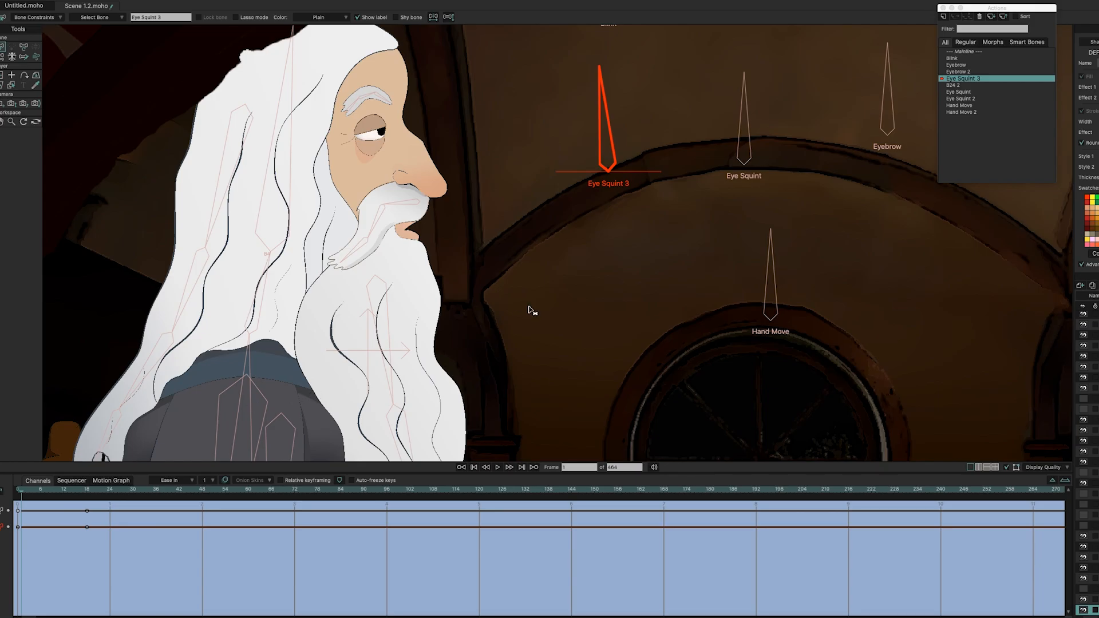
drag(543, 296, 547, 310)
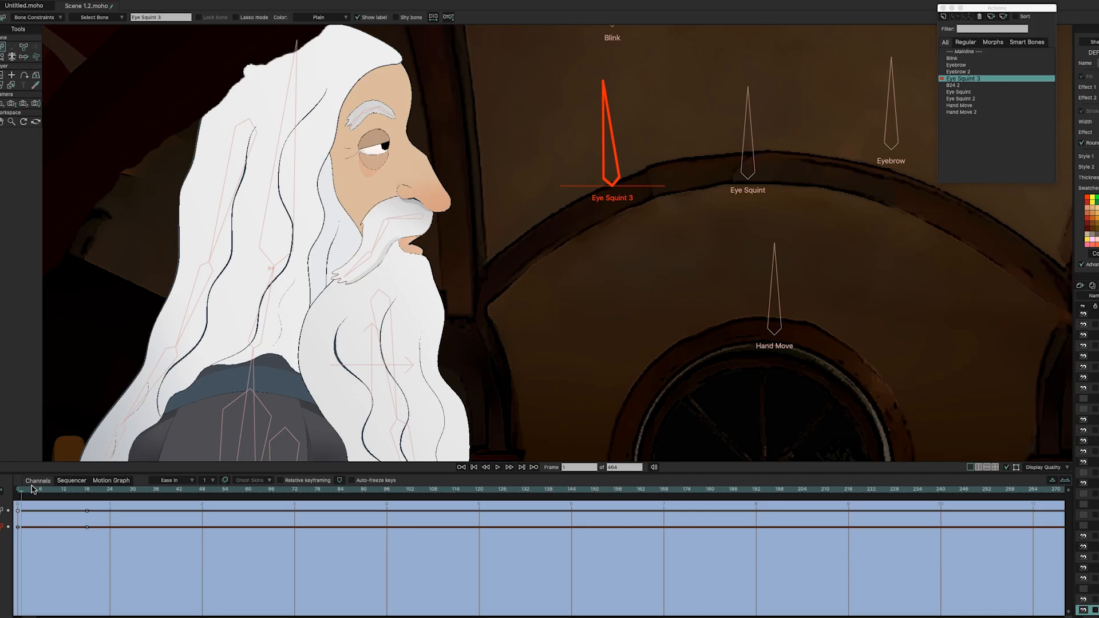
drag(32, 495, 9, 493)
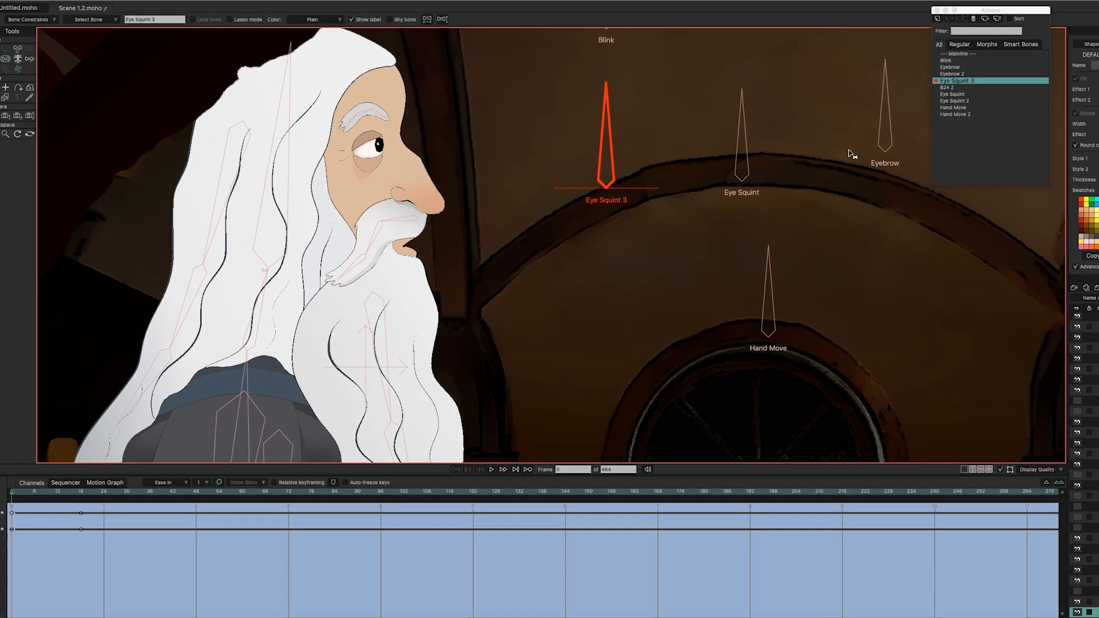
drag(975, 86, 973, 60)
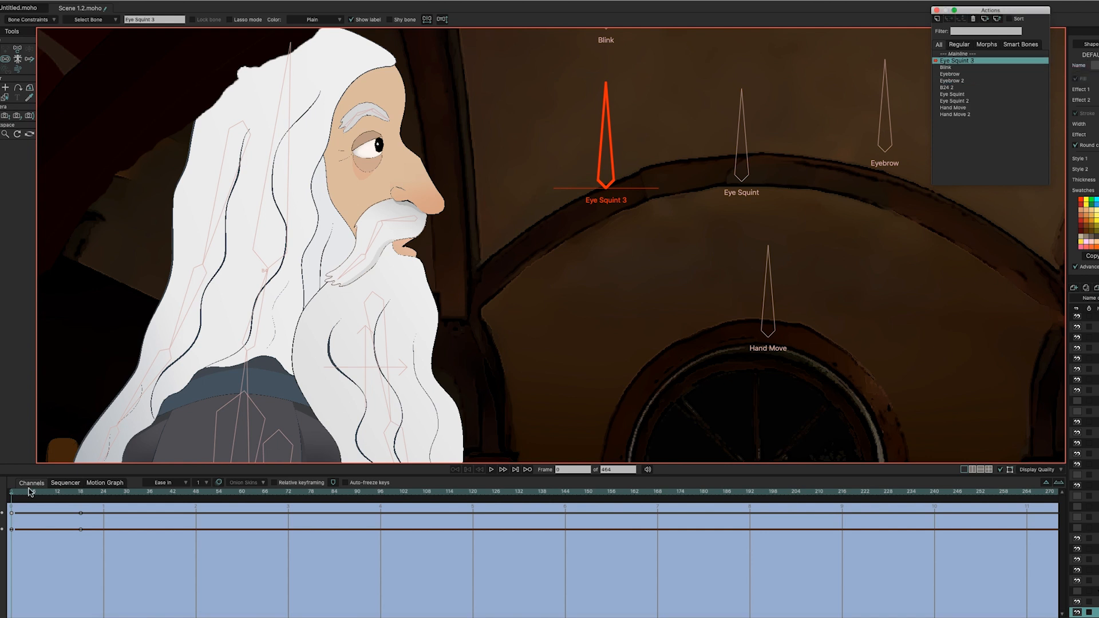
mouse_move(16, 490)
mouse_down()
mouse_move(23, 493)
mouse_move(8, 496)
mouse_up()
drag(976, 67, 961, 57)
drag(13, 490, 8, 494)
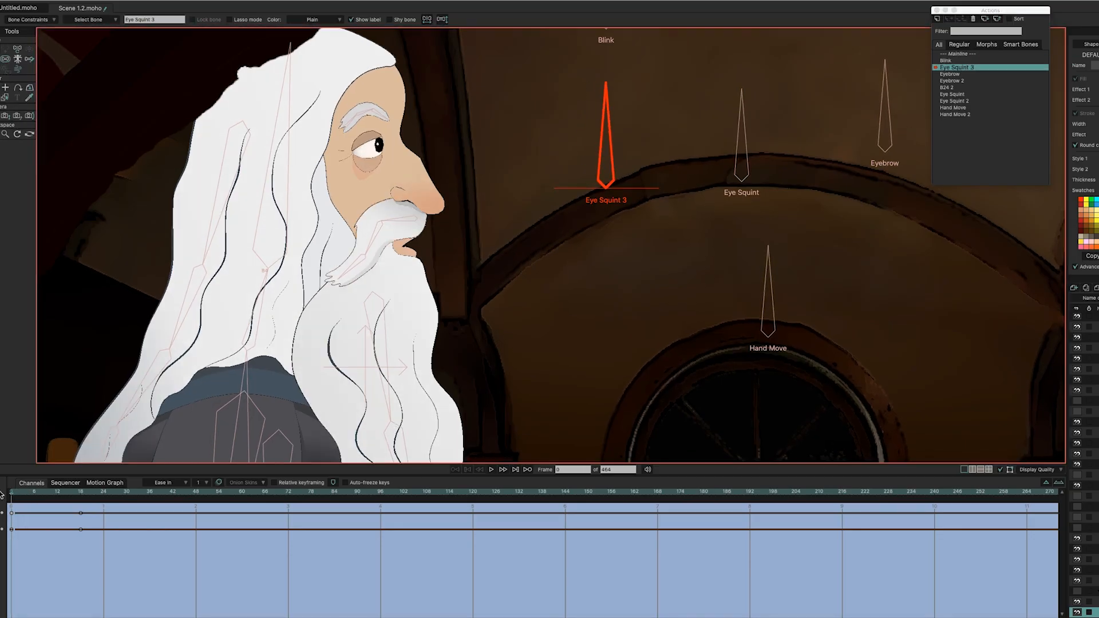
click(975, 71)
drag(975, 71, 974, 85)
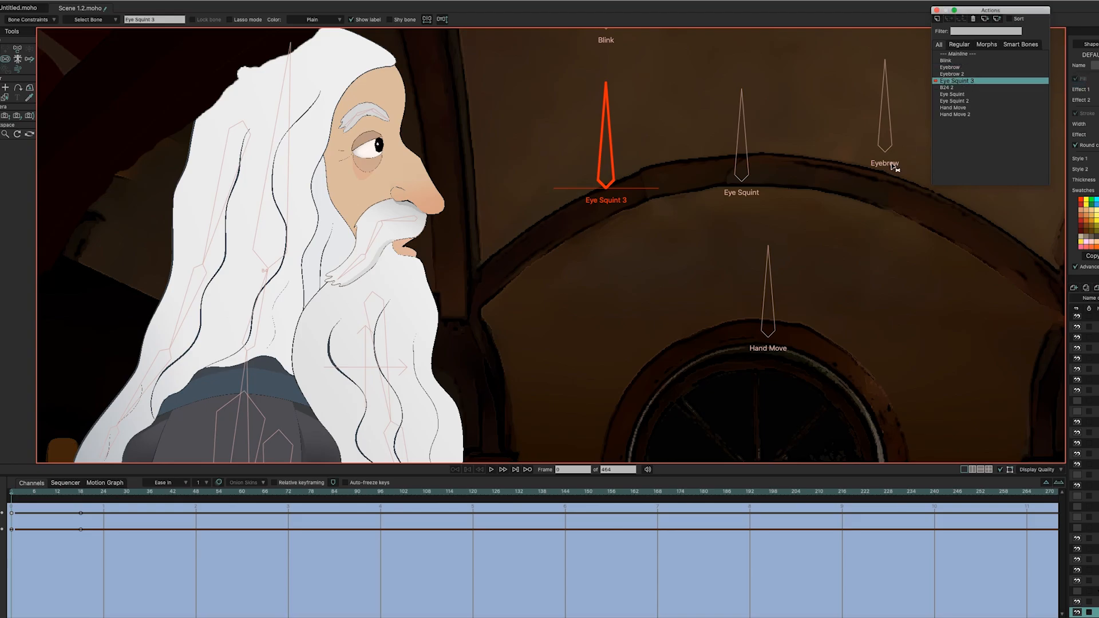
Step: Open the Eye Squint action and scrub from its first frame through frame 18 to preview the squint
double_click(964, 95)
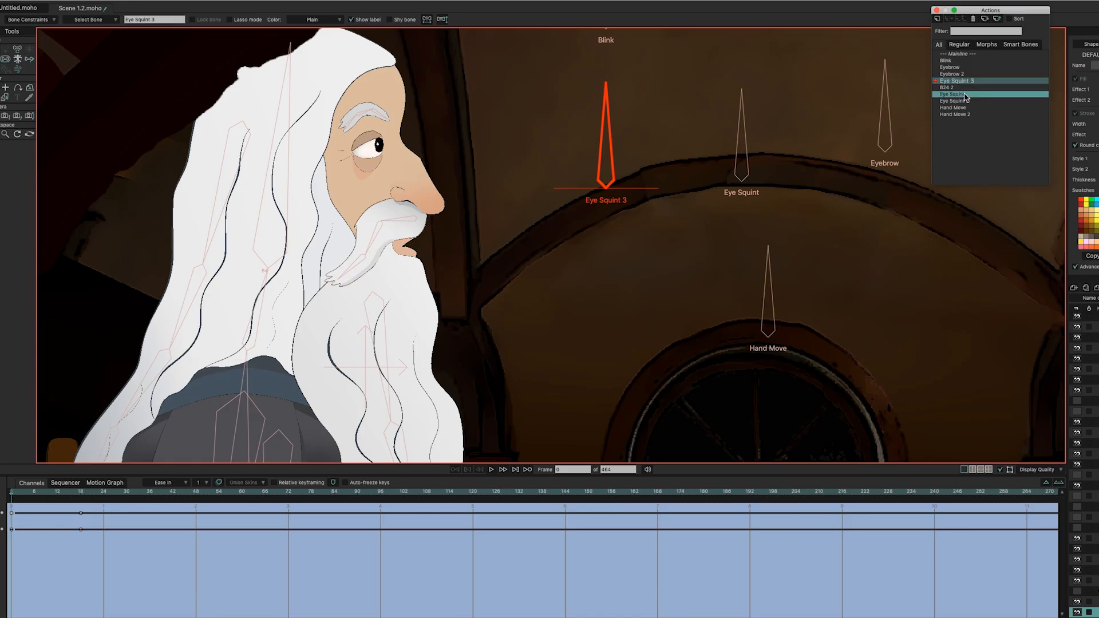
click(11, 494)
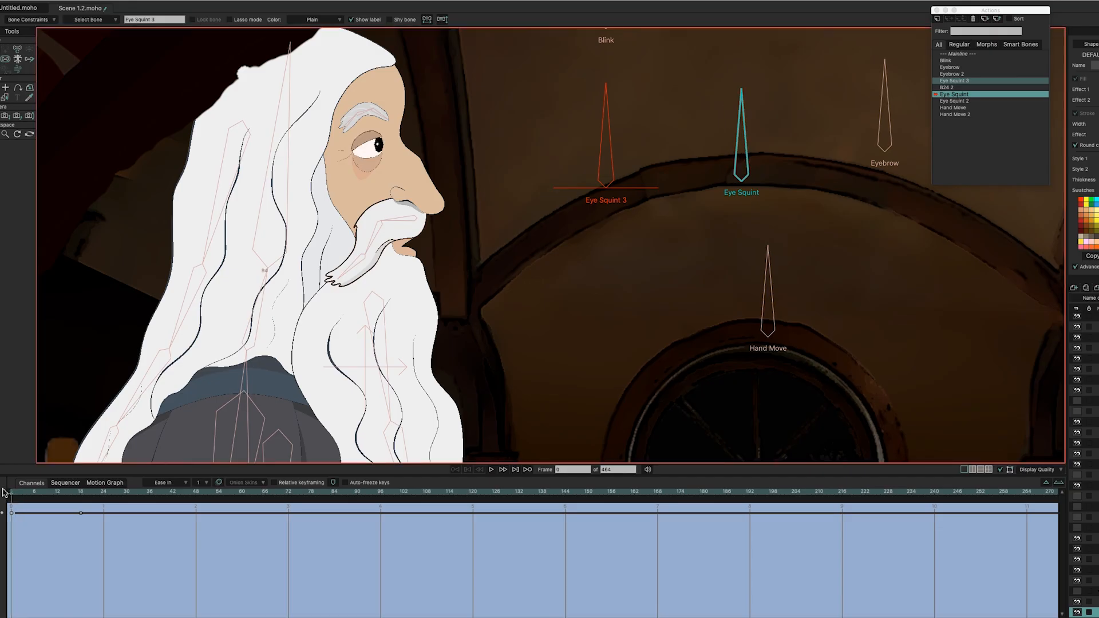
drag(12, 493, 50, 498)
drag(57, 497, 80, 508)
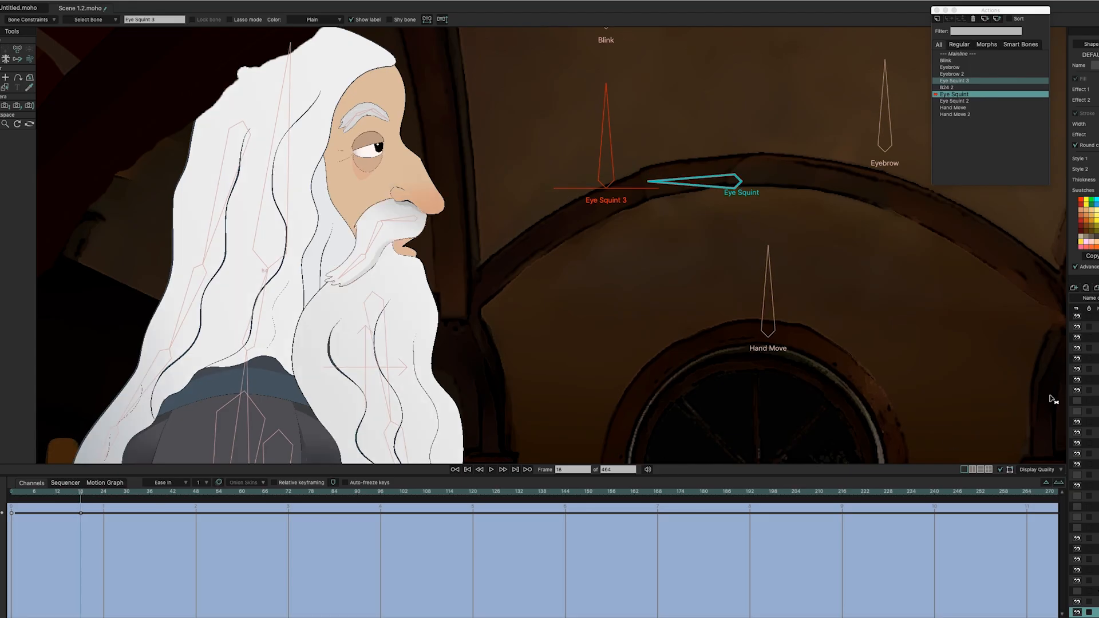
scroll(1083, 464, down, 4)
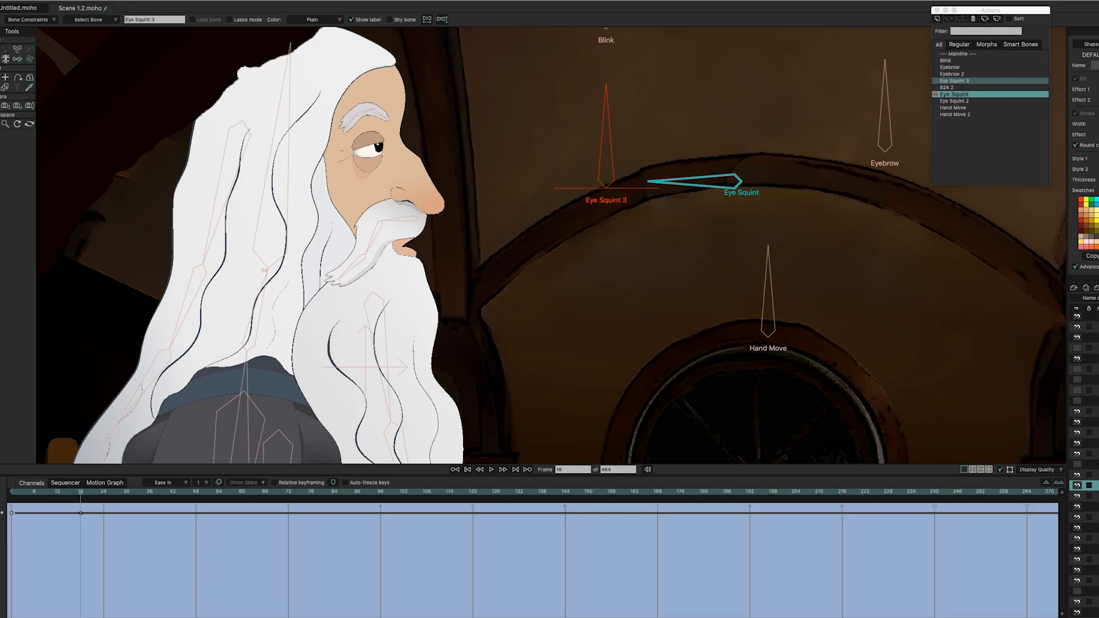
Step: Open and cancel the Eye layer settings, retest the squint, then go back to Mainline
double_click(1093, 518)
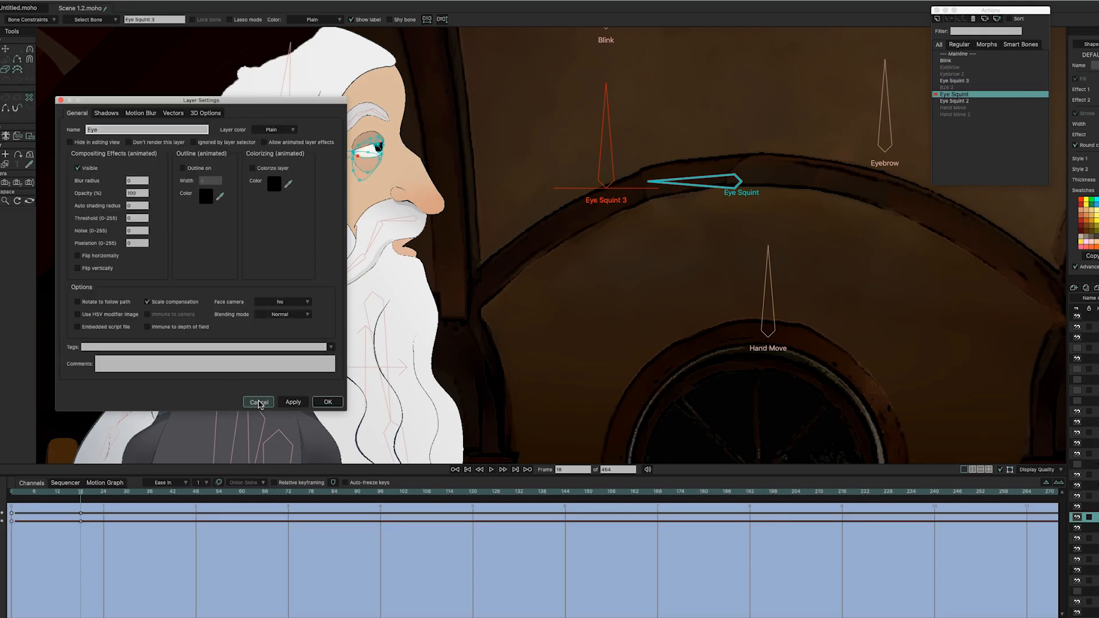
click(258, 402)
mouse_move(73, 495)
mouse_down()
mouse_move(20, 498)
mouse_move(85, 498)
mouse_up()
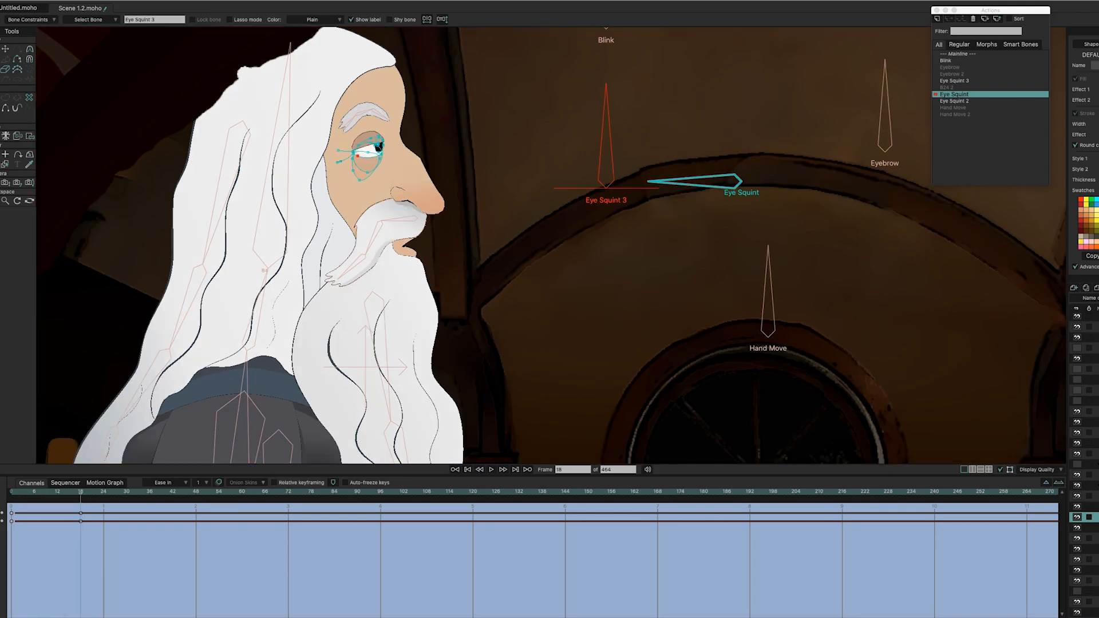
double_click(959, 55)
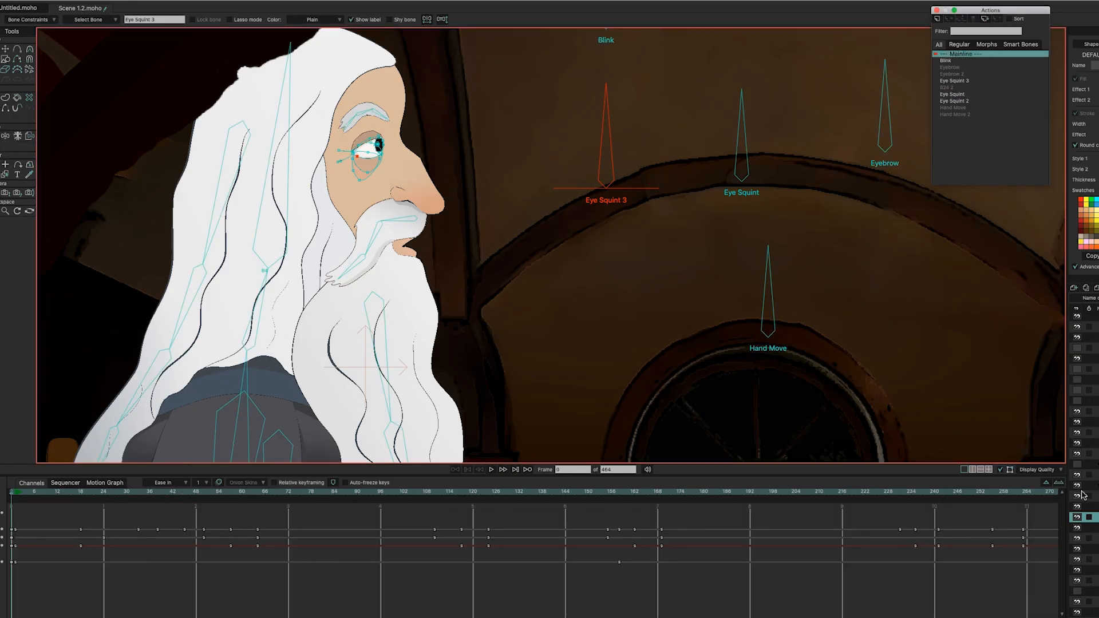
drag(148, 491, 771, 474)
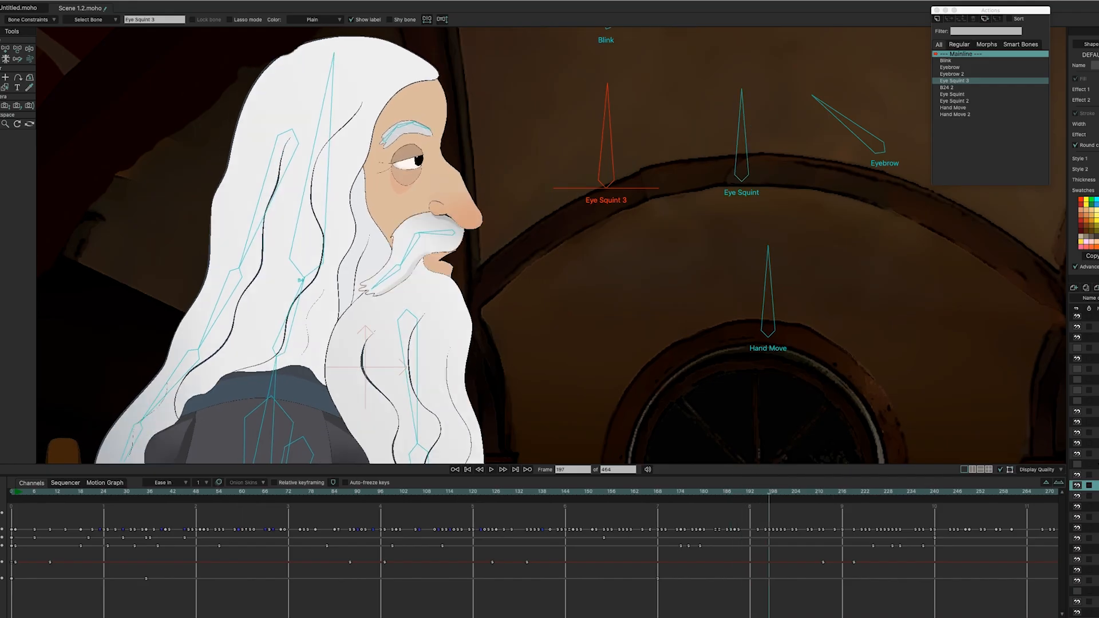
scroll(852, 385, down, 2)
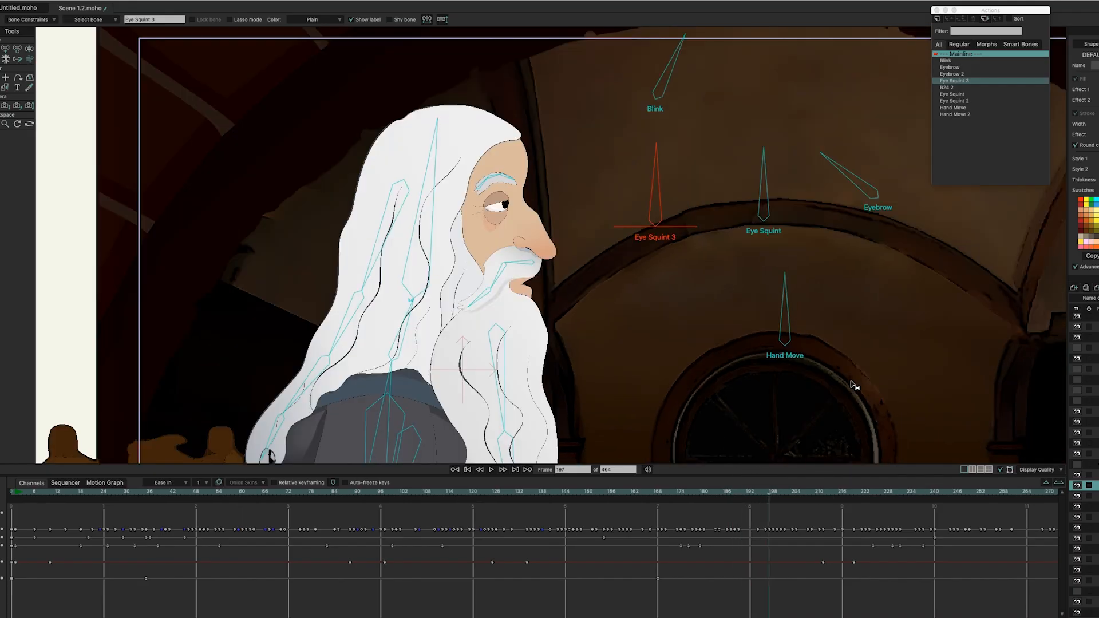
scroll(853, 384, up, 1)
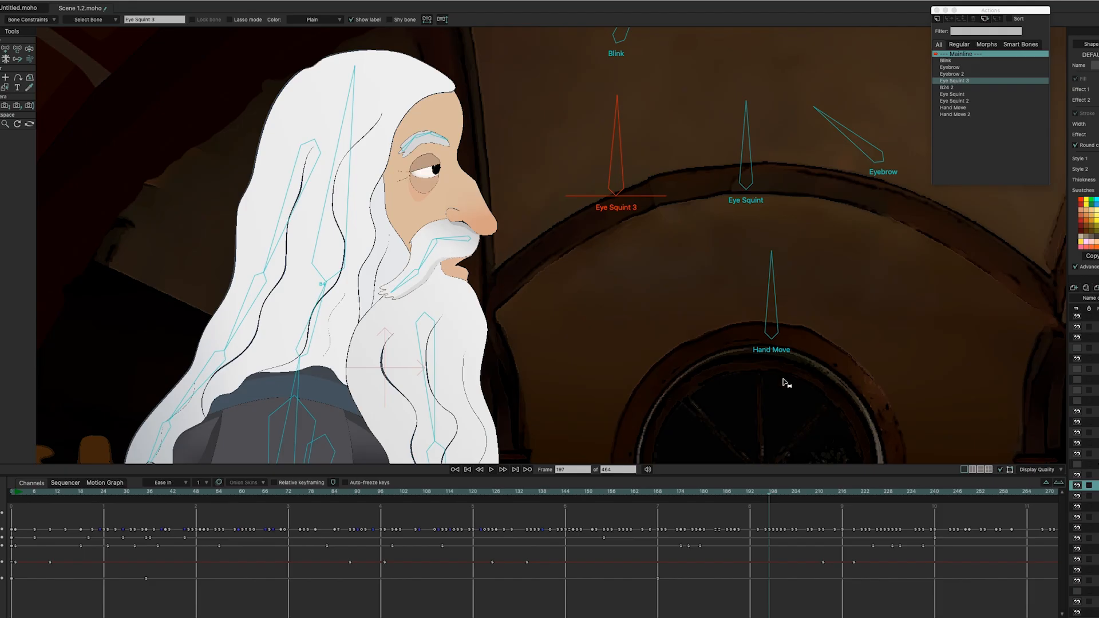
scroll(411, 372, down, 3)
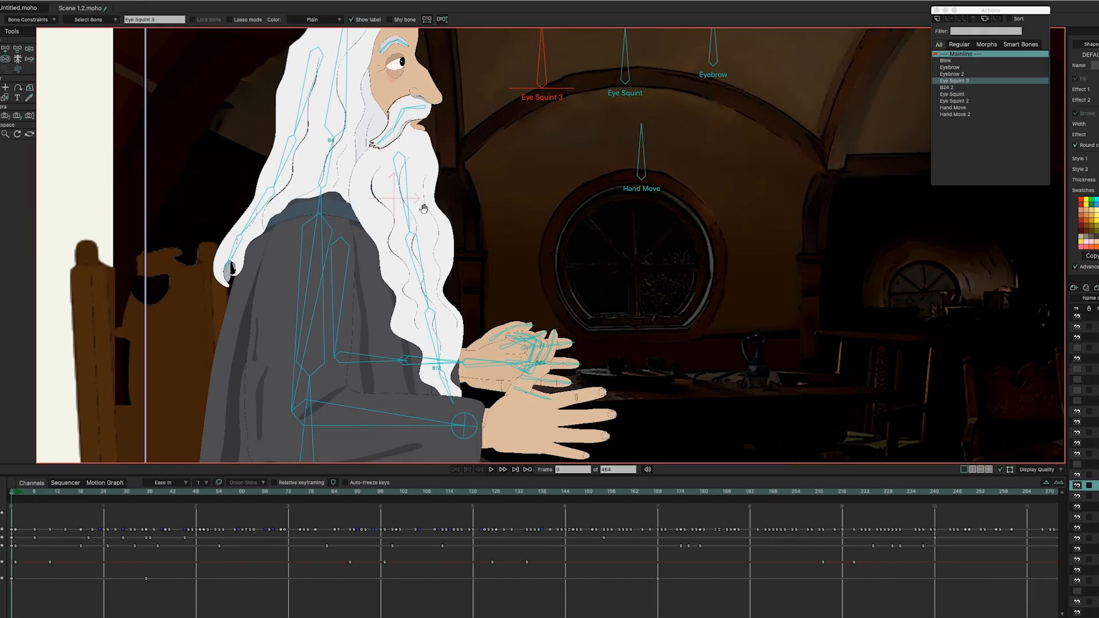
drag(424, 208, 421, 204)
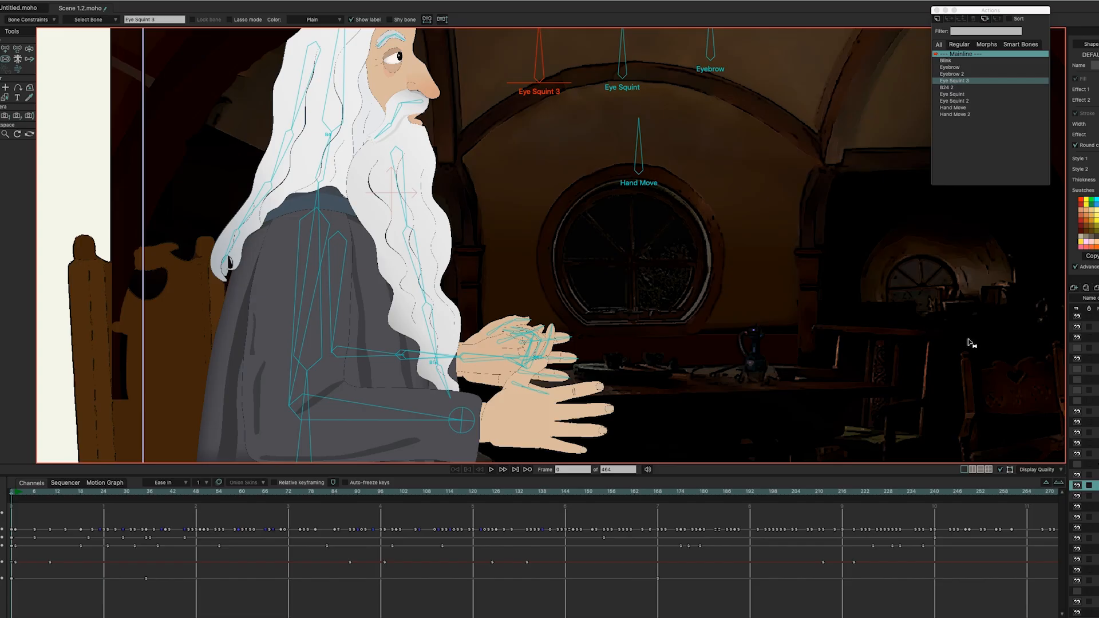
Step: Open the Hand Move action and scrub through frame 18 and back to preview the hand bone
double_click(954, 108)
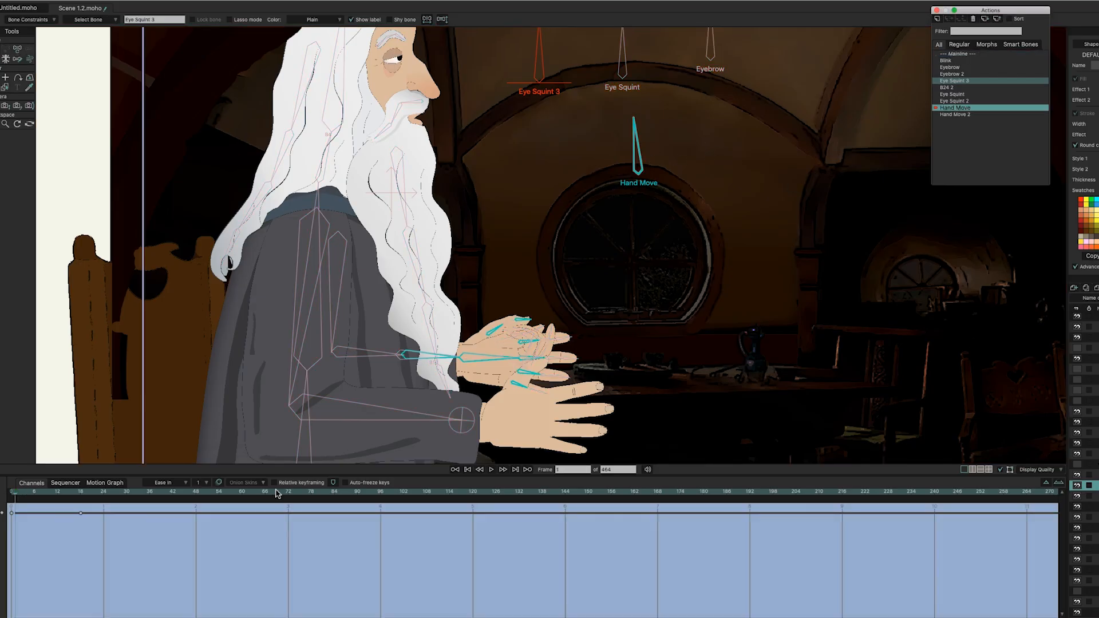
mouse_move(22, 493)
mouse_down()
mouse_move(75, 497)
mouse_move(12, 491)
mouse_up()
scroll(561, 394, up, 3)
scroll(562, 395, up, 2)
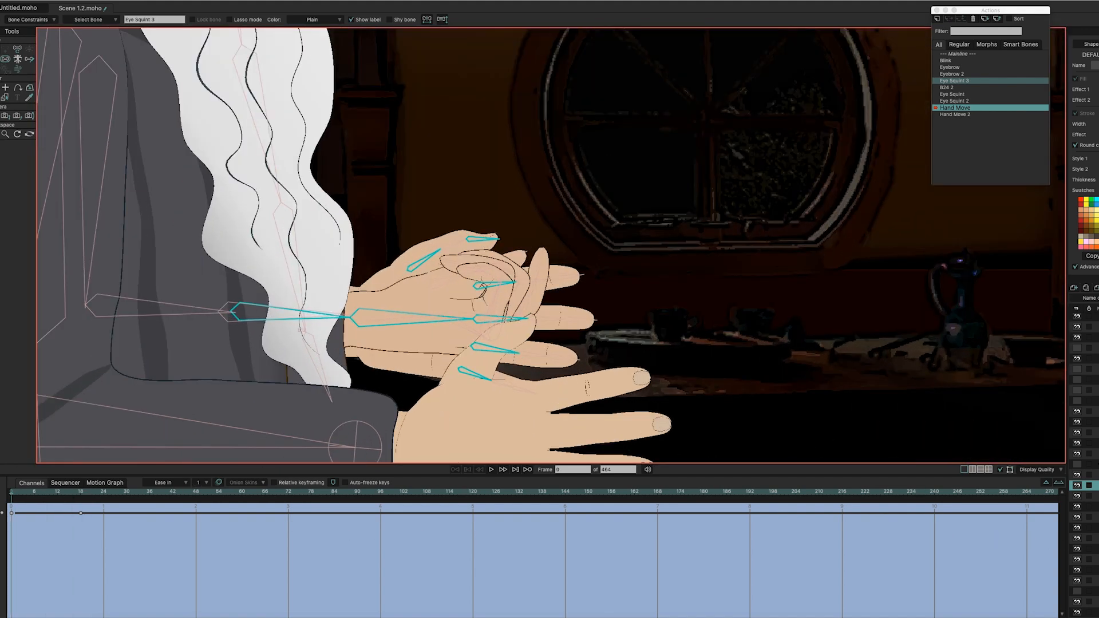
mouse_move(27, 499)
mouse_down()
mouse_move(91, 502)
mouse_move(10, 495)
mouse_up()
scroll(1083, 458, down, 6)
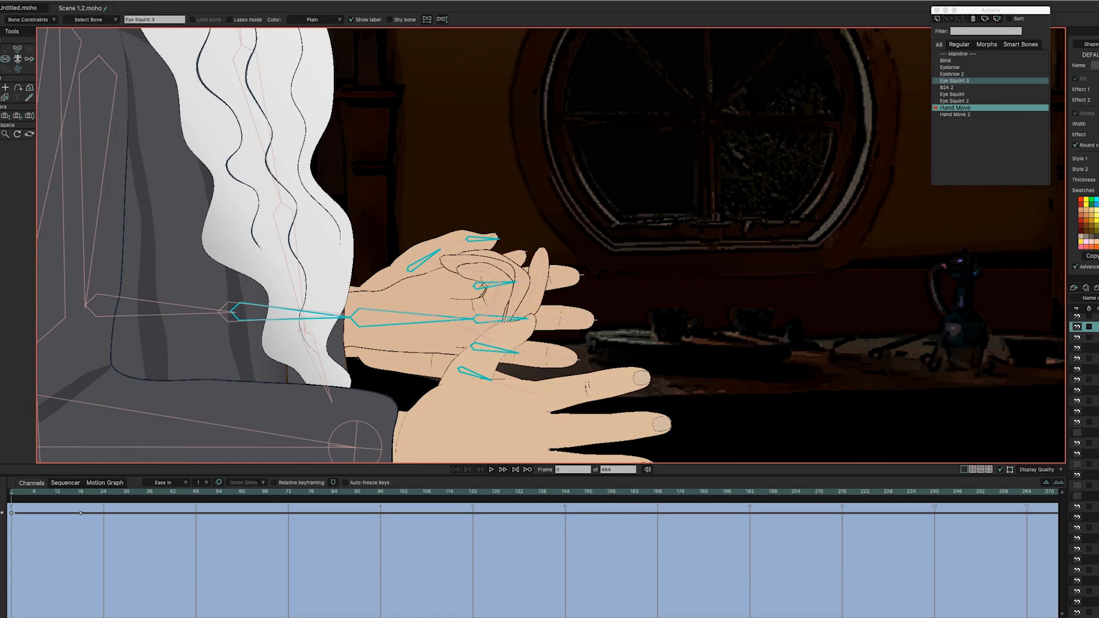
Step: Hide the Hand and Left Hand Alt layers, then play the hand animation back and stop it
click(1077, 508)
scroll(1081, 529, down, 2)
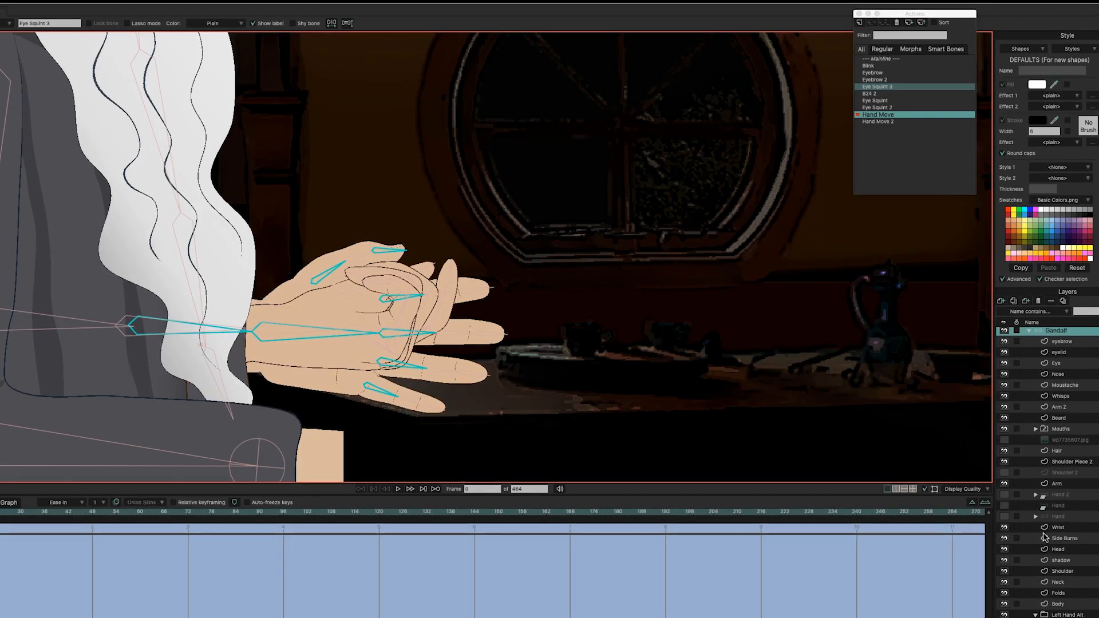
click(1003, 571)
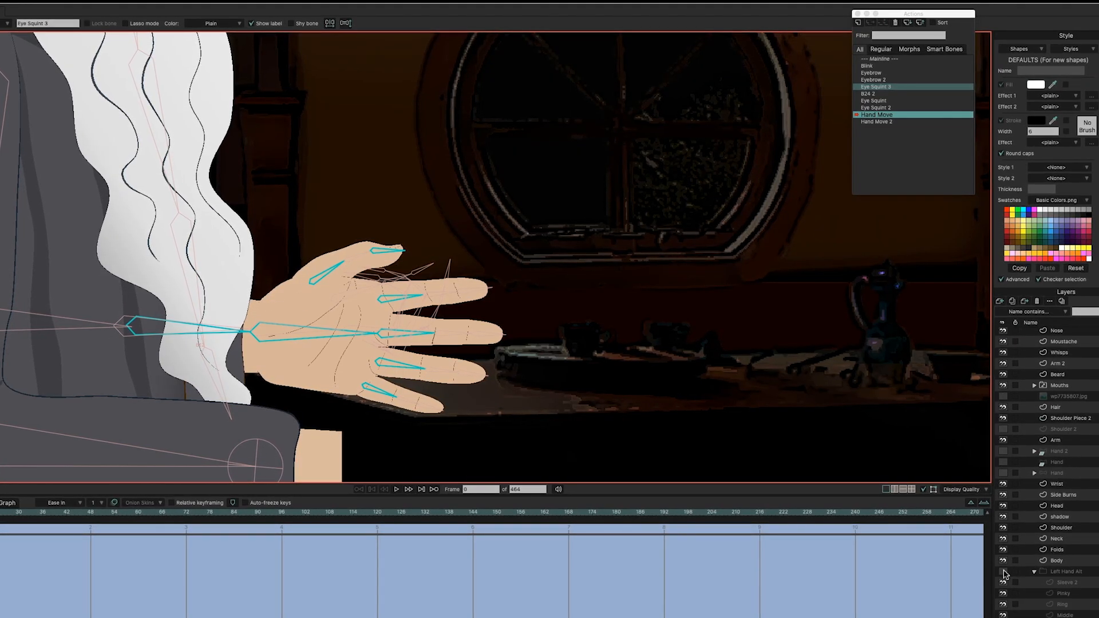
key(space)
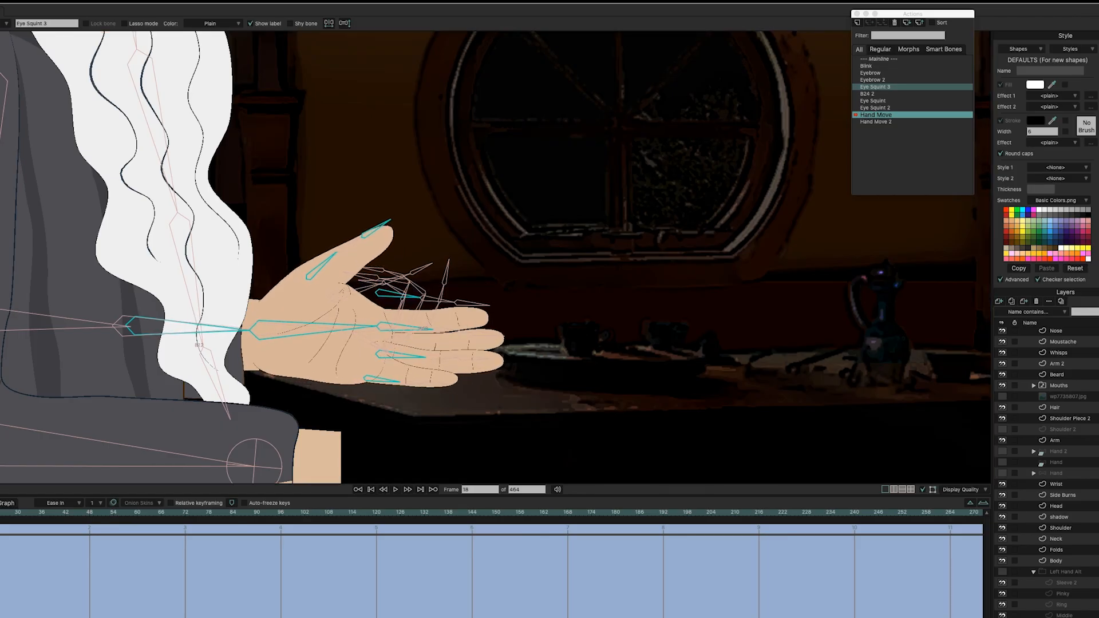
key(space)
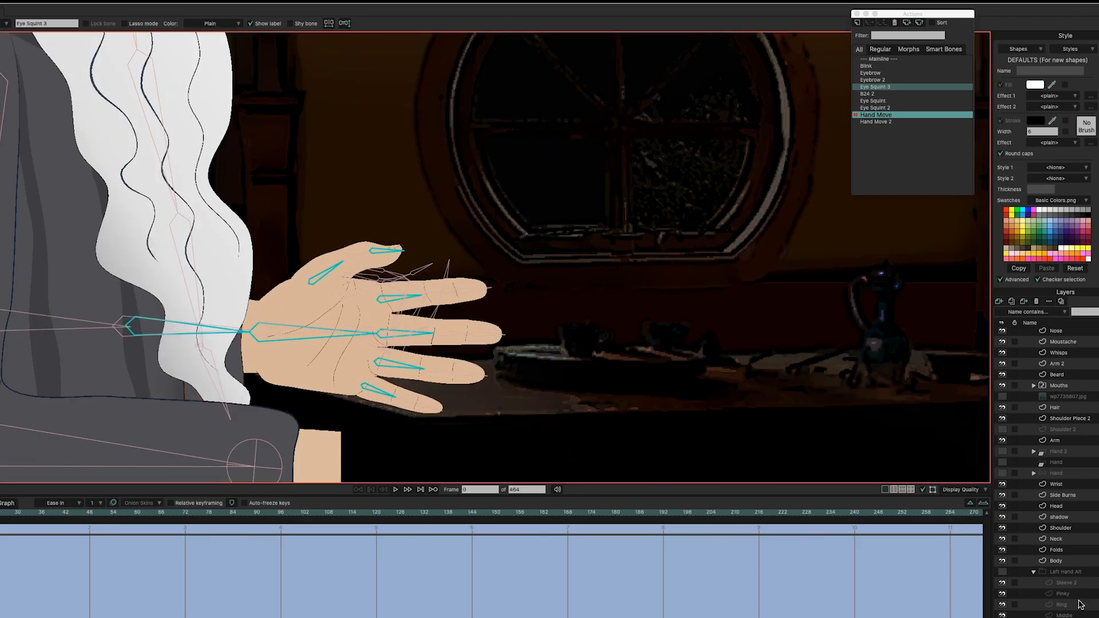
Step: Zoom out and pan the canvas to show Gandalf's whole head
scroll(1047, 503, down, 5)
scroll(1047, 472, up, 1)
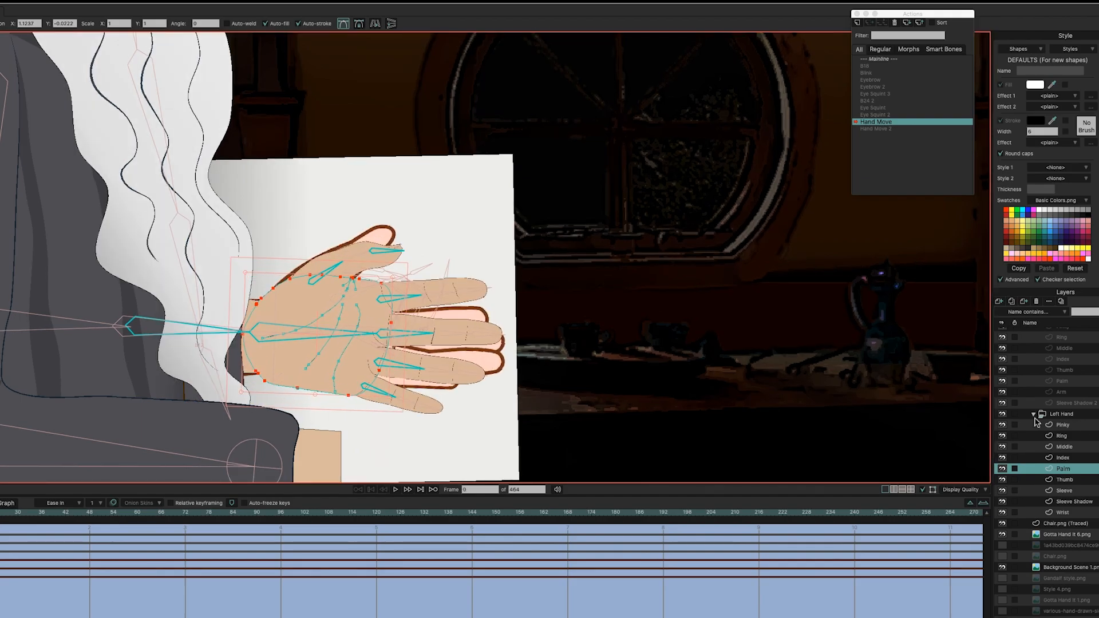
scroll(741, 366, down, 5)
drag(734, 292, 619, 366)
scroll(673, 379, down, 2)
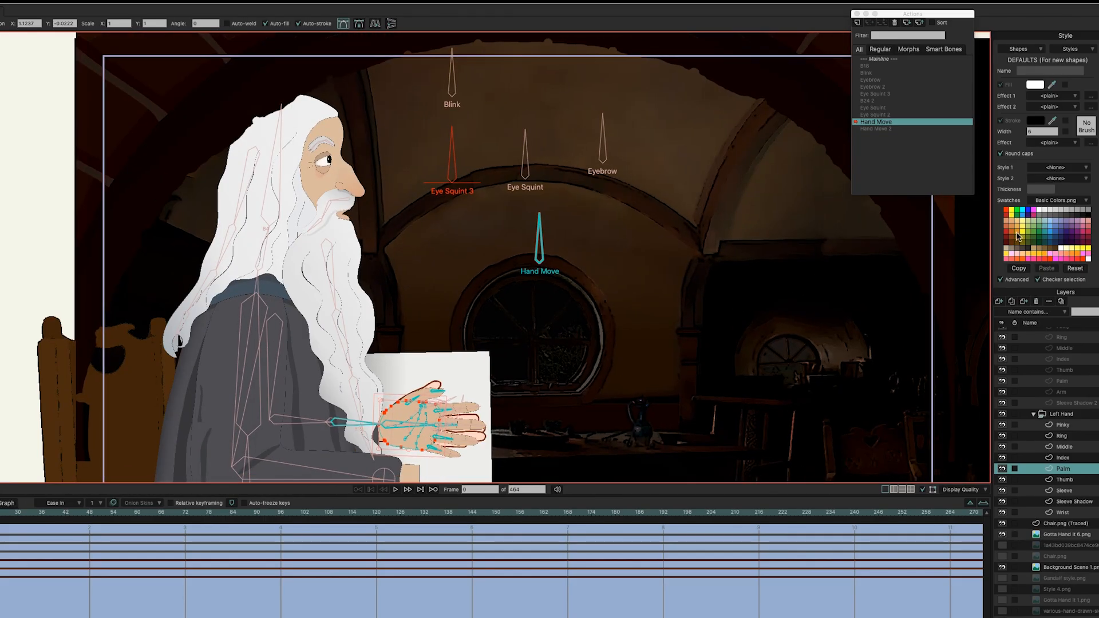